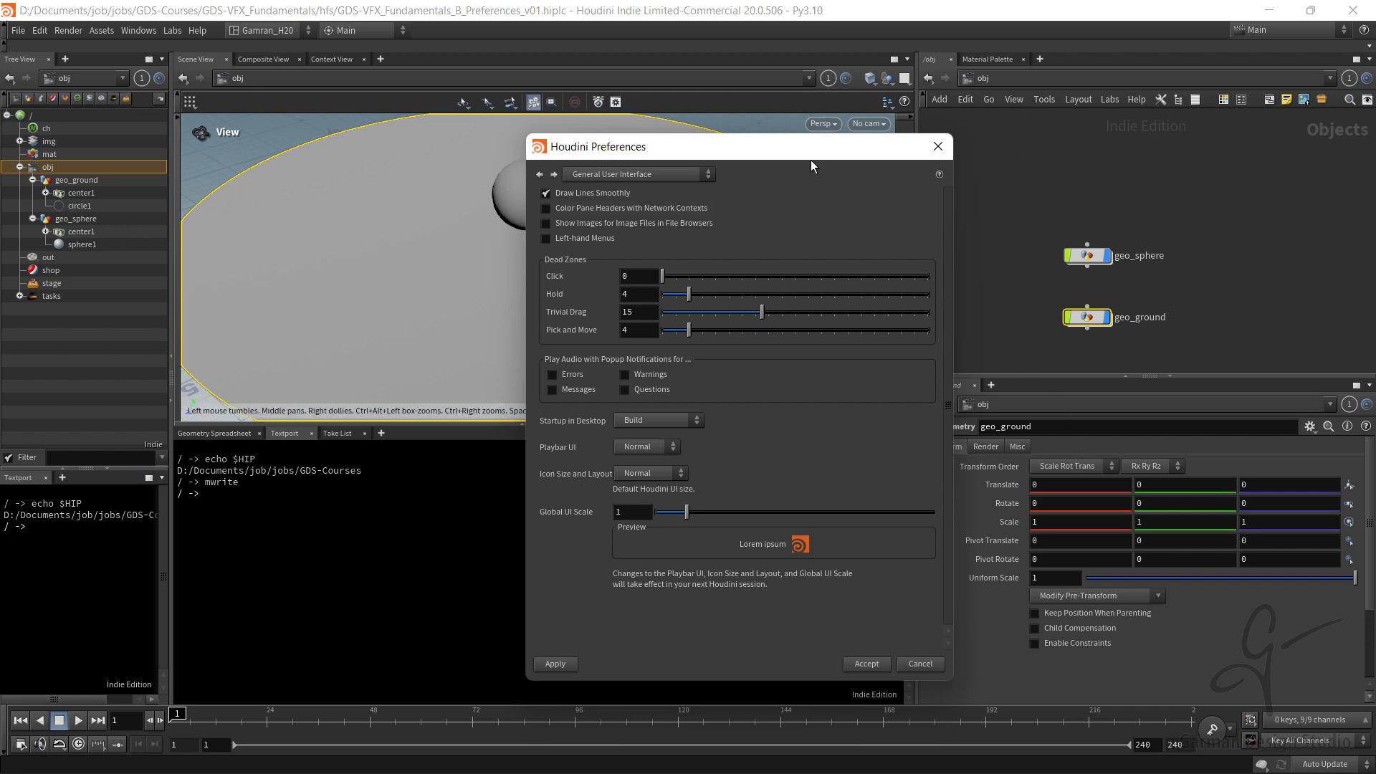
Step: Enable Color Pane Headers with Network Contexts in the general user interface preferences
{"action": "left_click_drag", "start_coordinate": [711, 149], "coordinate": [553, 146]}
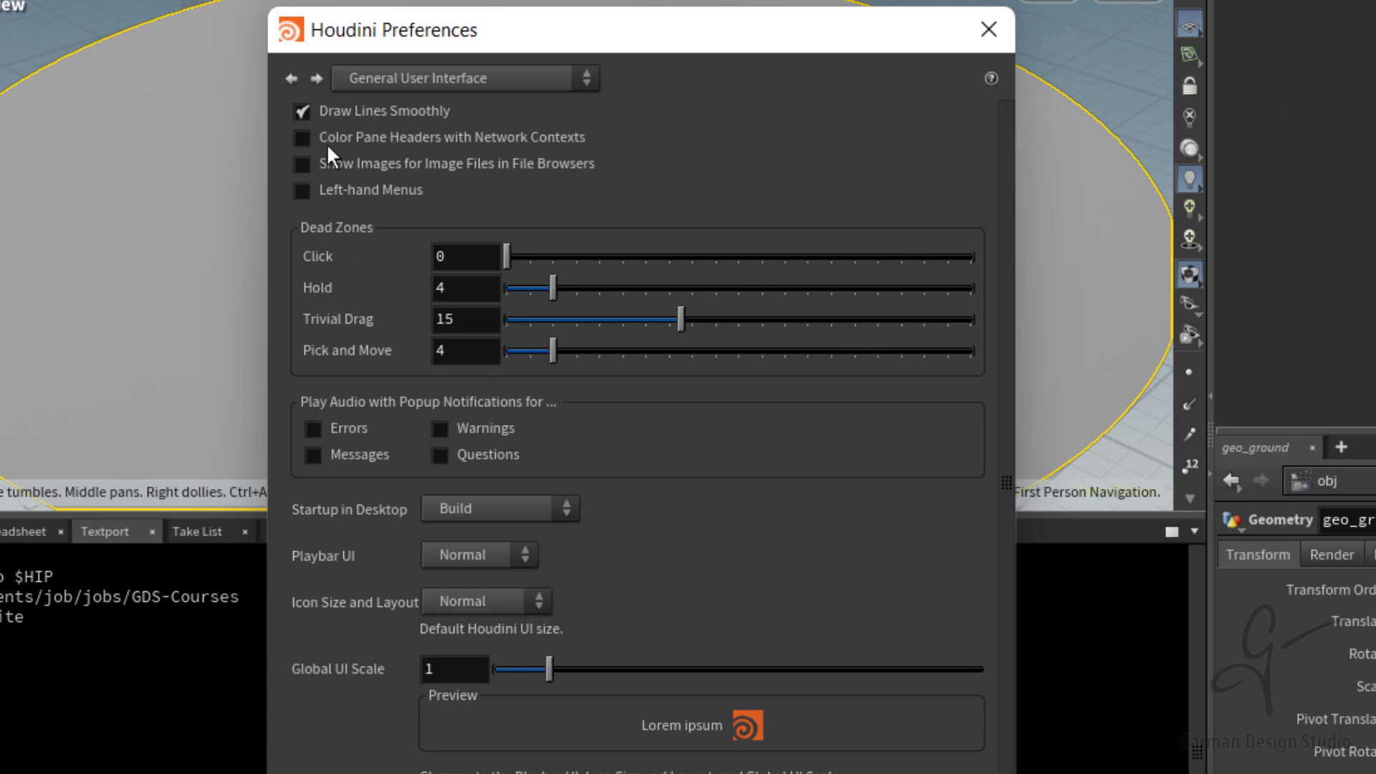
{"action": "left_click", "coordinate": [303, 137]}
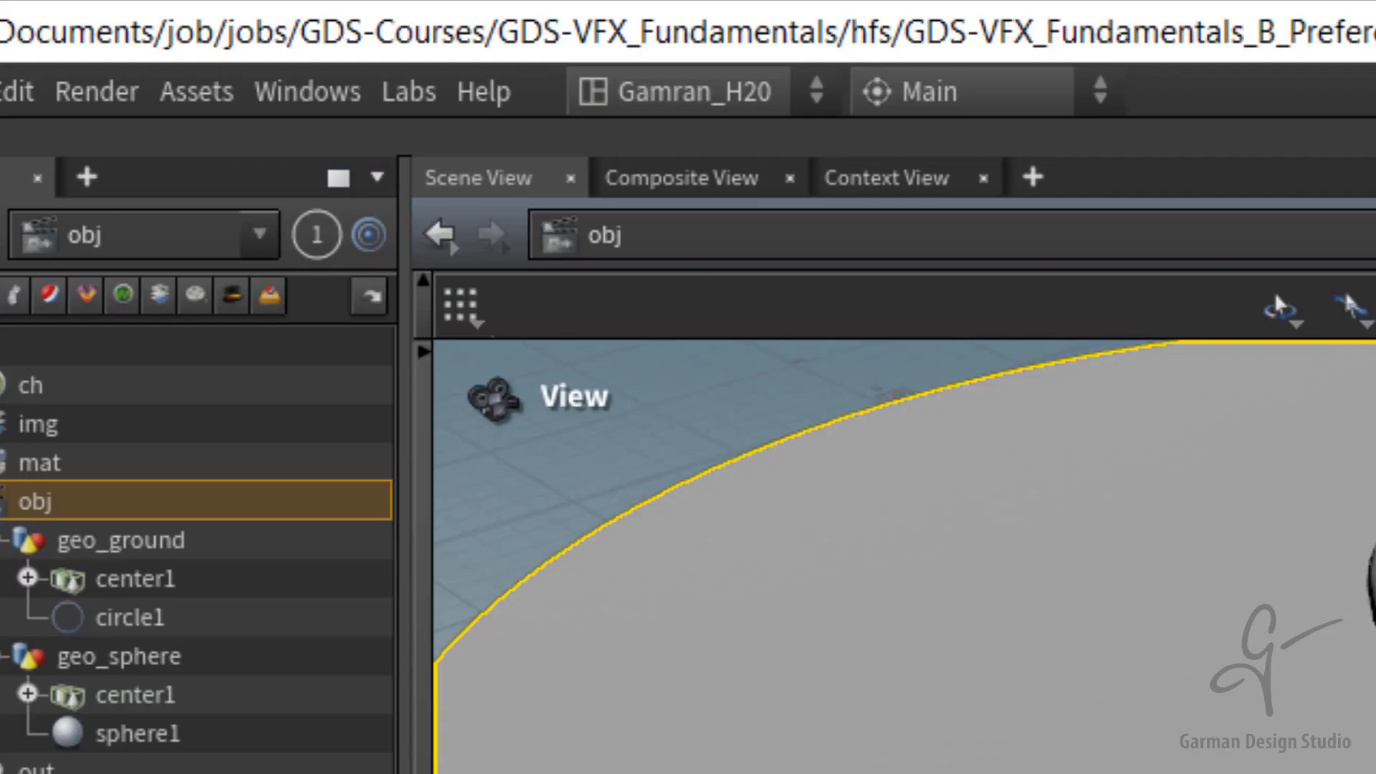
Step: Compare the pane header colours by visiting geo_sphere's center1 node and the img, out and obj network contexts
{"action": "left_click", "coordinate": [135, 695]}
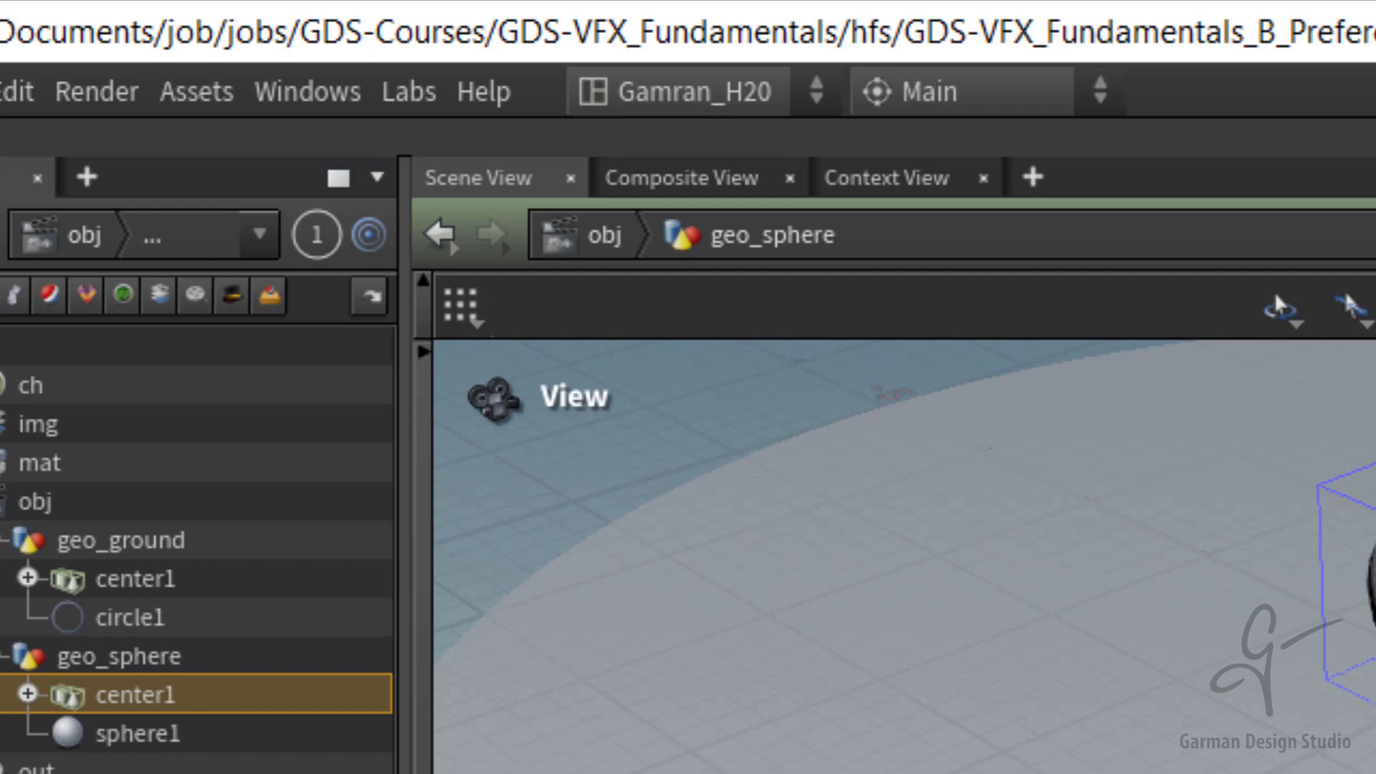
{"action": "key", "text": "u"}
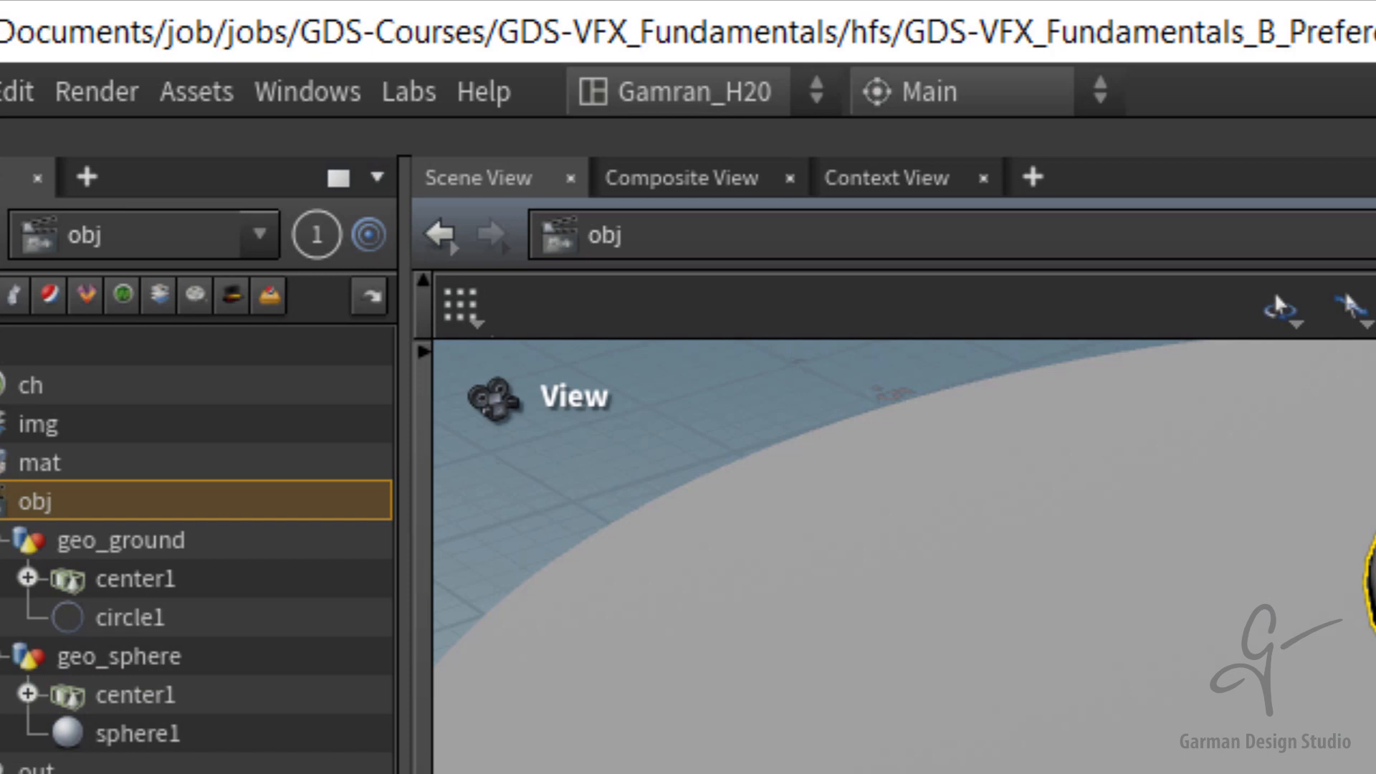
{"action": "left_click", "coordinate": [38, 425]}
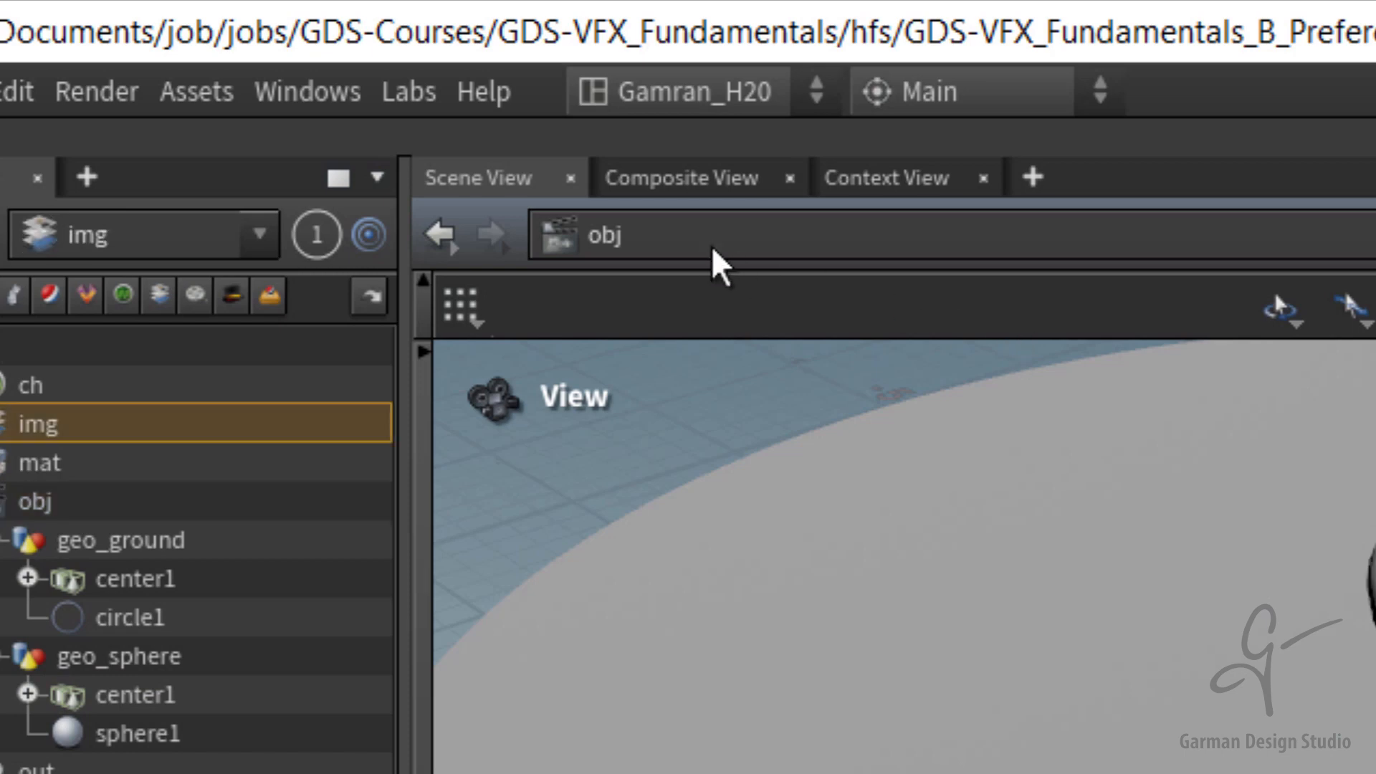
{"action": "left_click", "coordinate": [871, 194]}
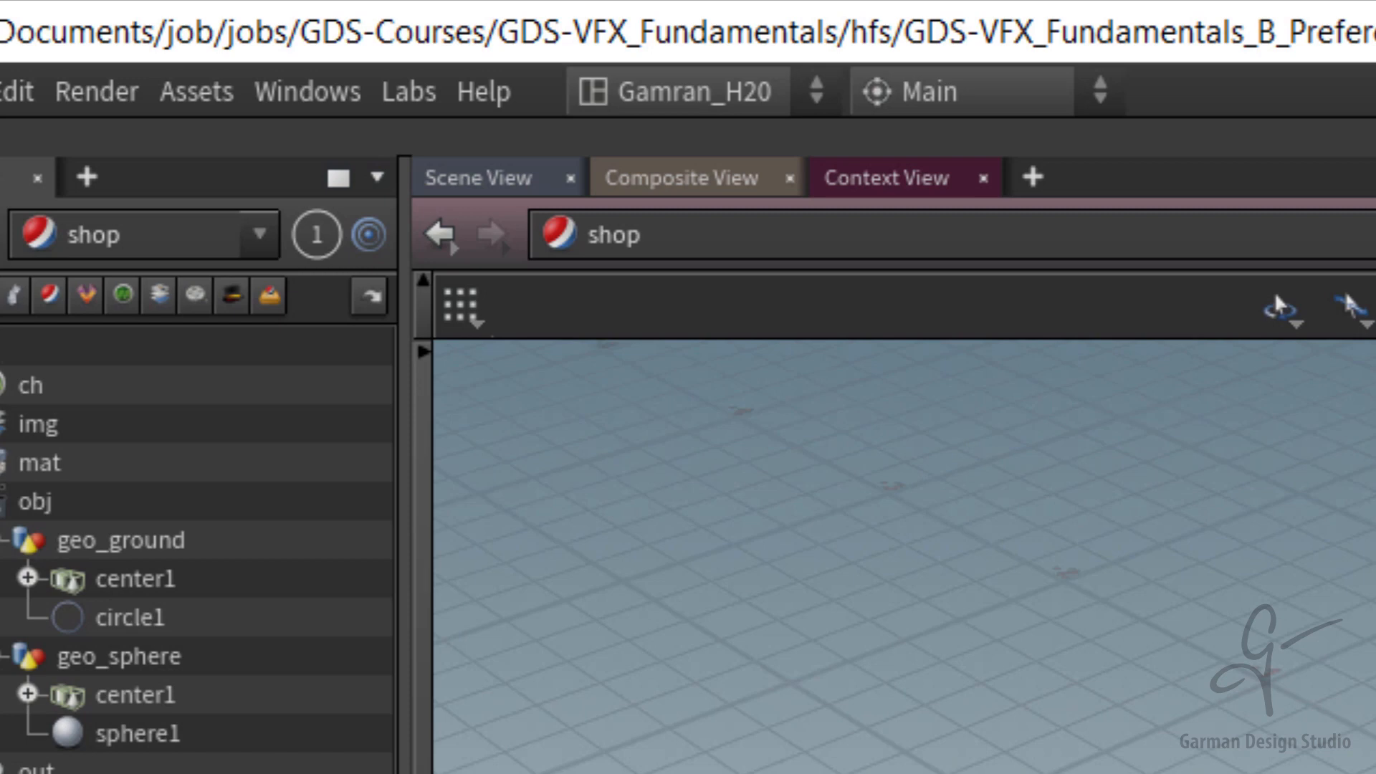
{"action": "left_click", "coordinate": [36, 769]}
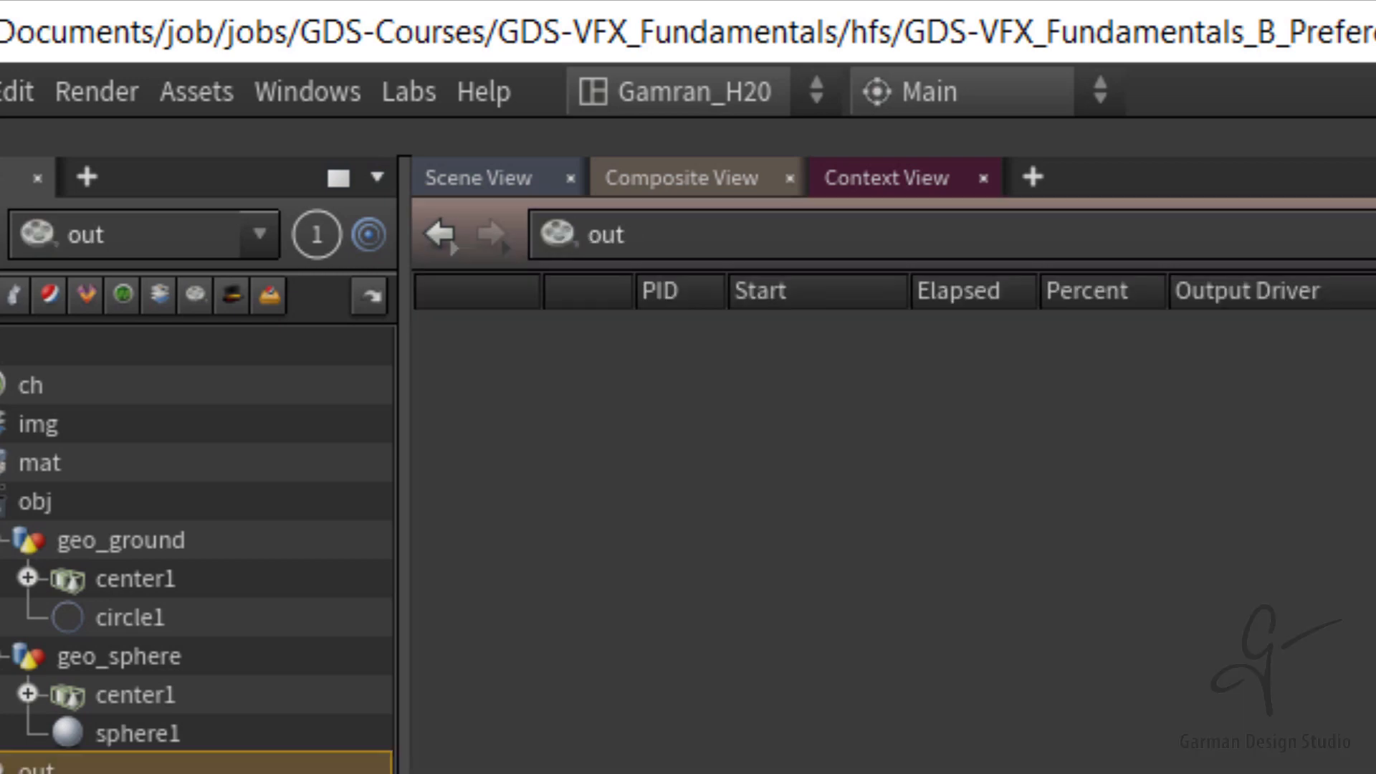
{"action": "left_click", "coordinate": [36, 501]}
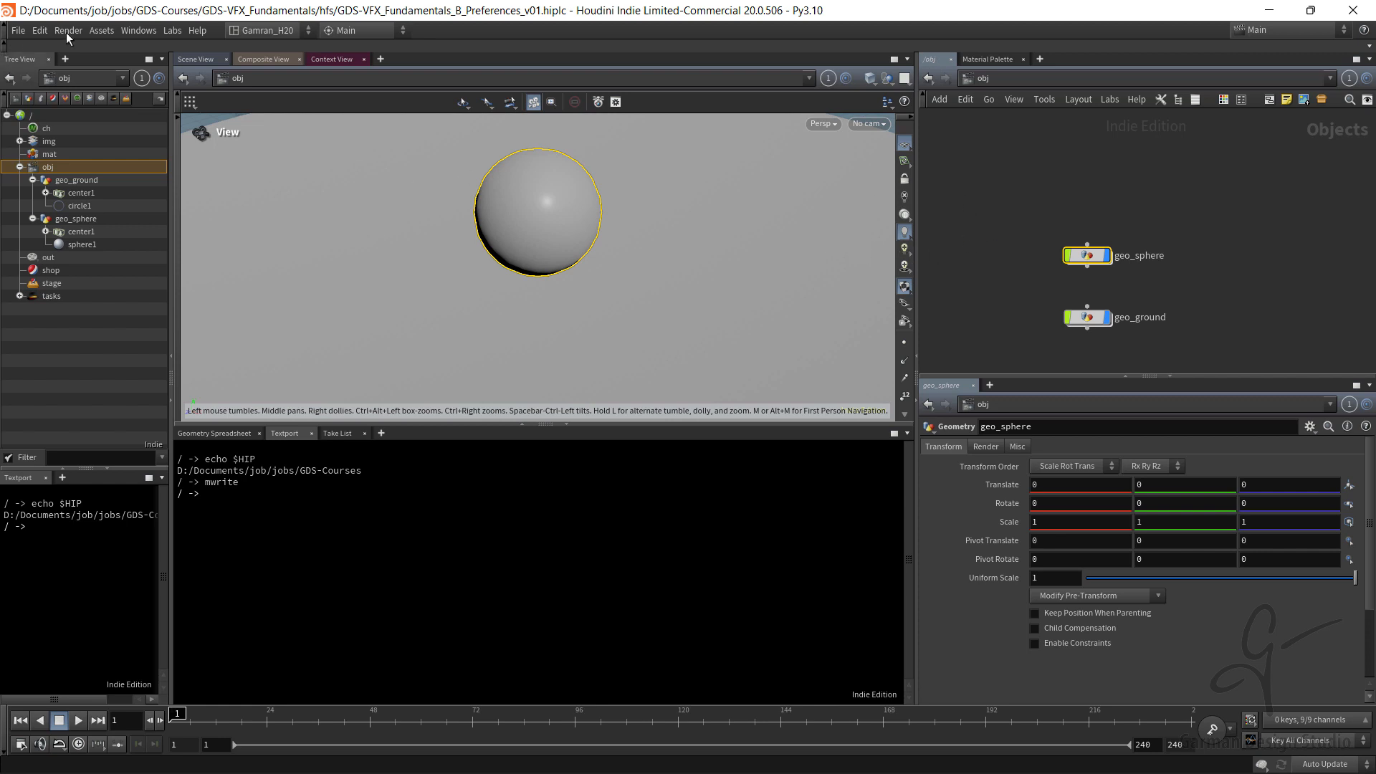
Step: Reopen the General User Interface preferences and set Startup in Desktop to Gamran_H20
{"action": "left_click", "coordinate": [40, 30]}
{"action": "mouse_move", "coordinate": [55, 157]}
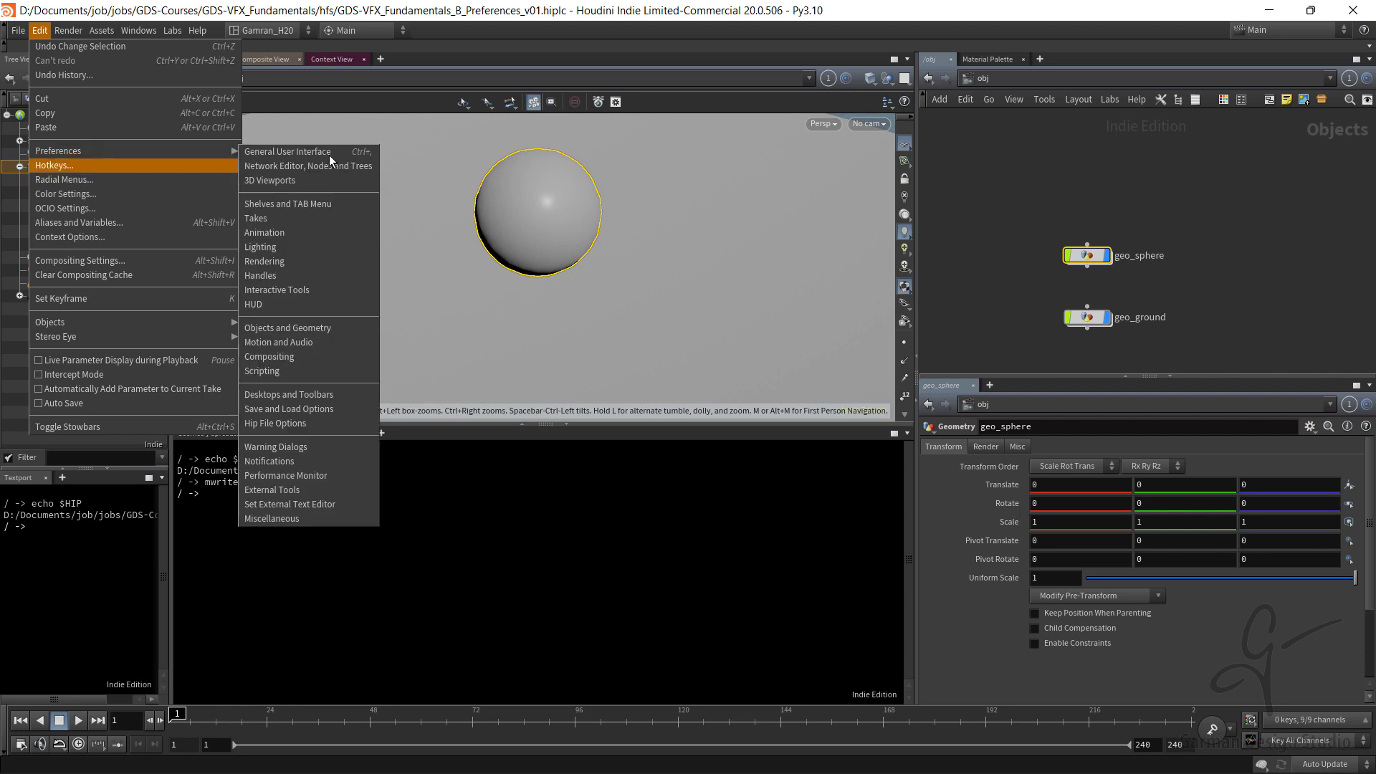
{"action": "left_click", "coordinate": [329, 155]}
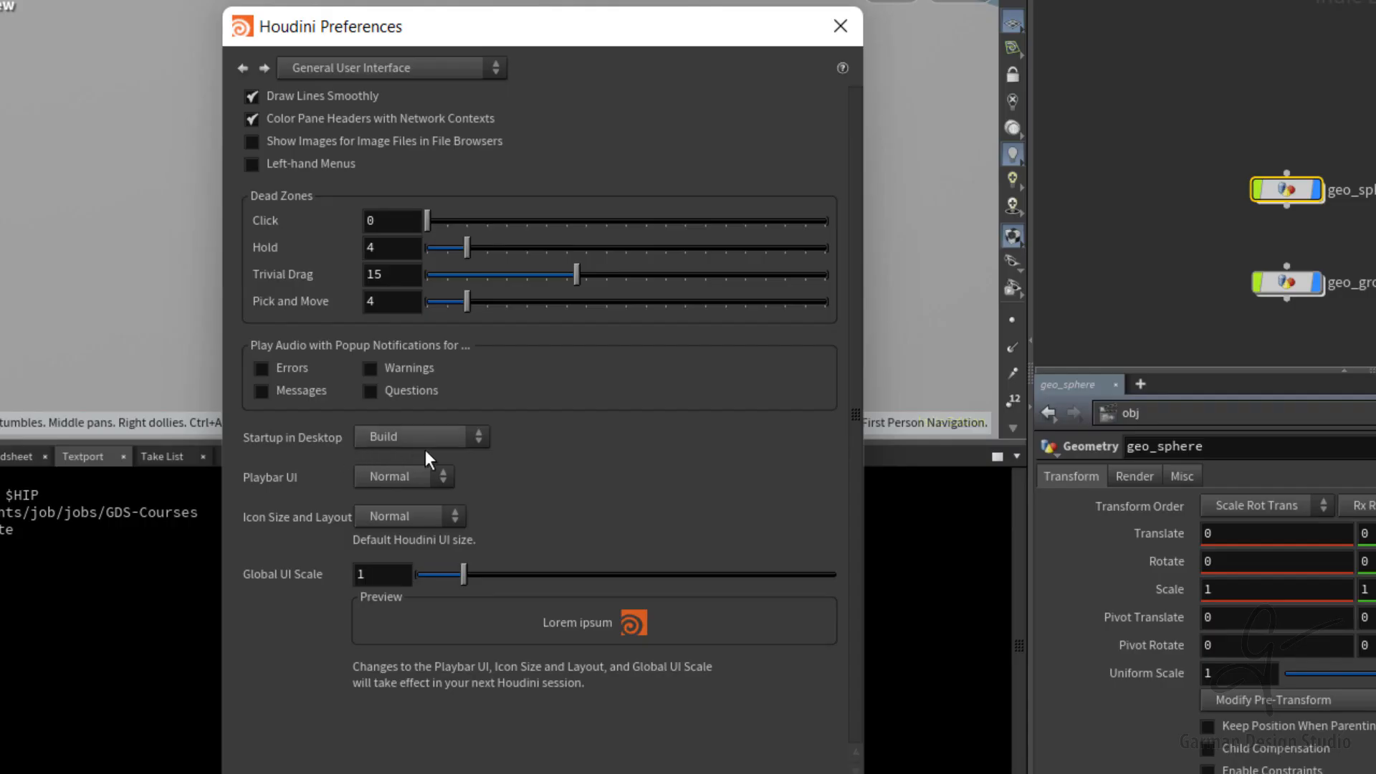
{"action": "left_click", "coordinate": [424, 447]}
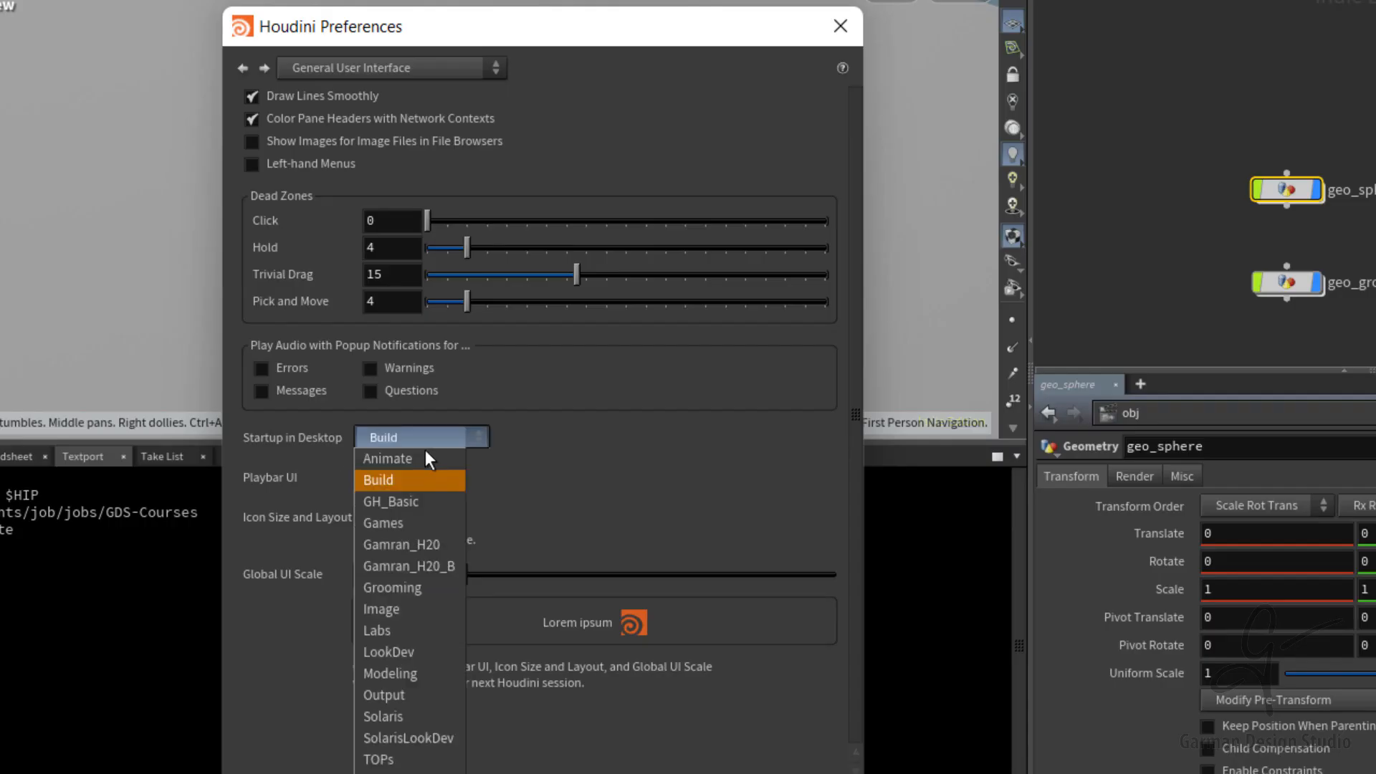
{"action": "left_click", "coordinate": [458, 546]}
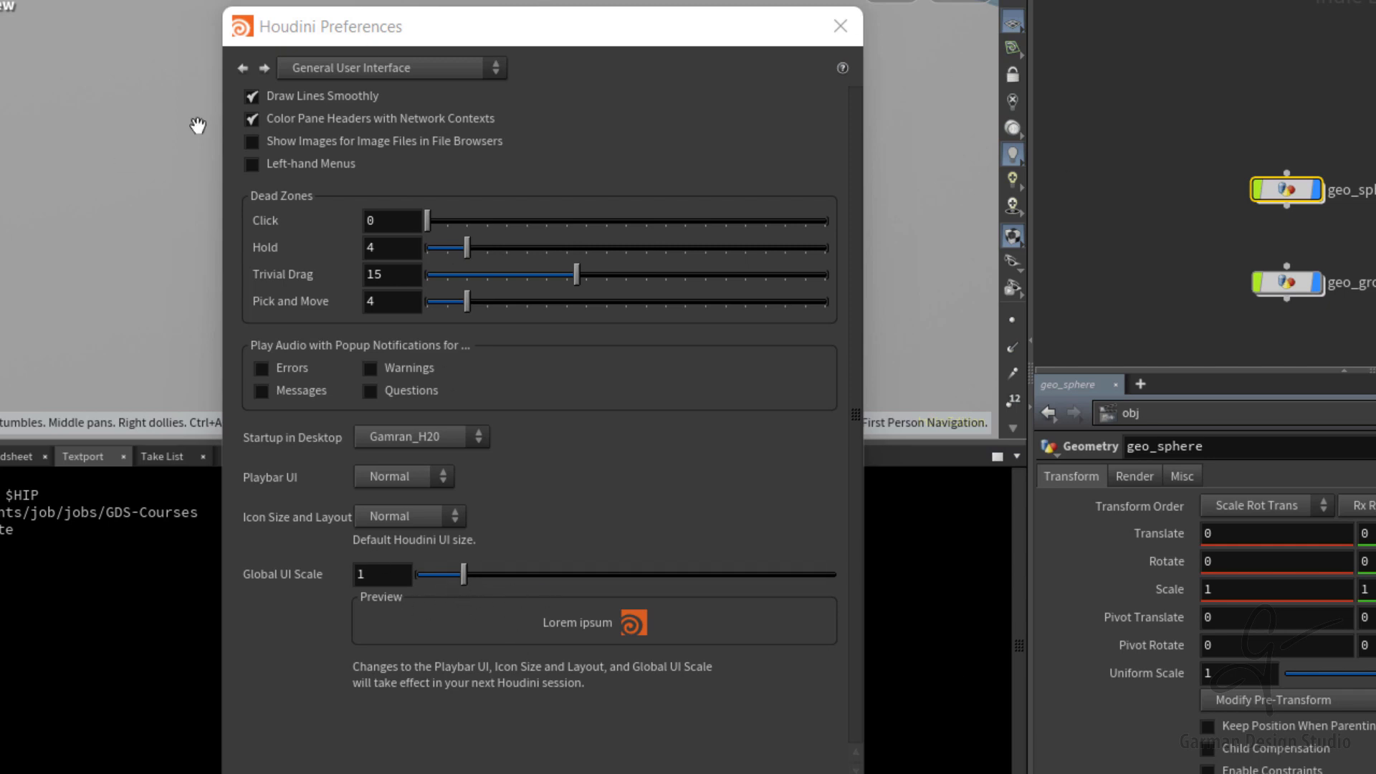
Step: Set the Global UI Scale to 2 and accept the preferences
{"action": "left_click", "coordinate": [351, 574]}
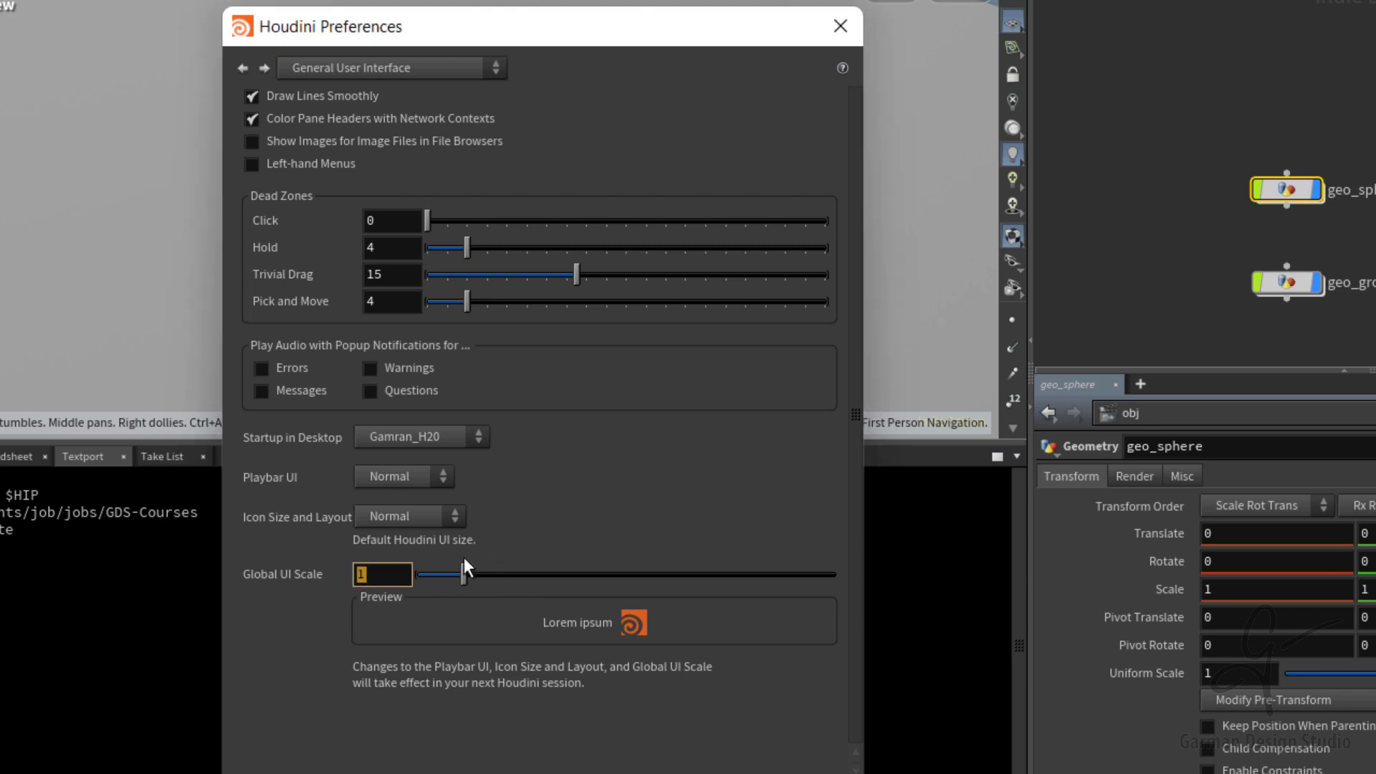
{"action": "type", "text": "2"}
{"action": "key", "text": "Tab"}
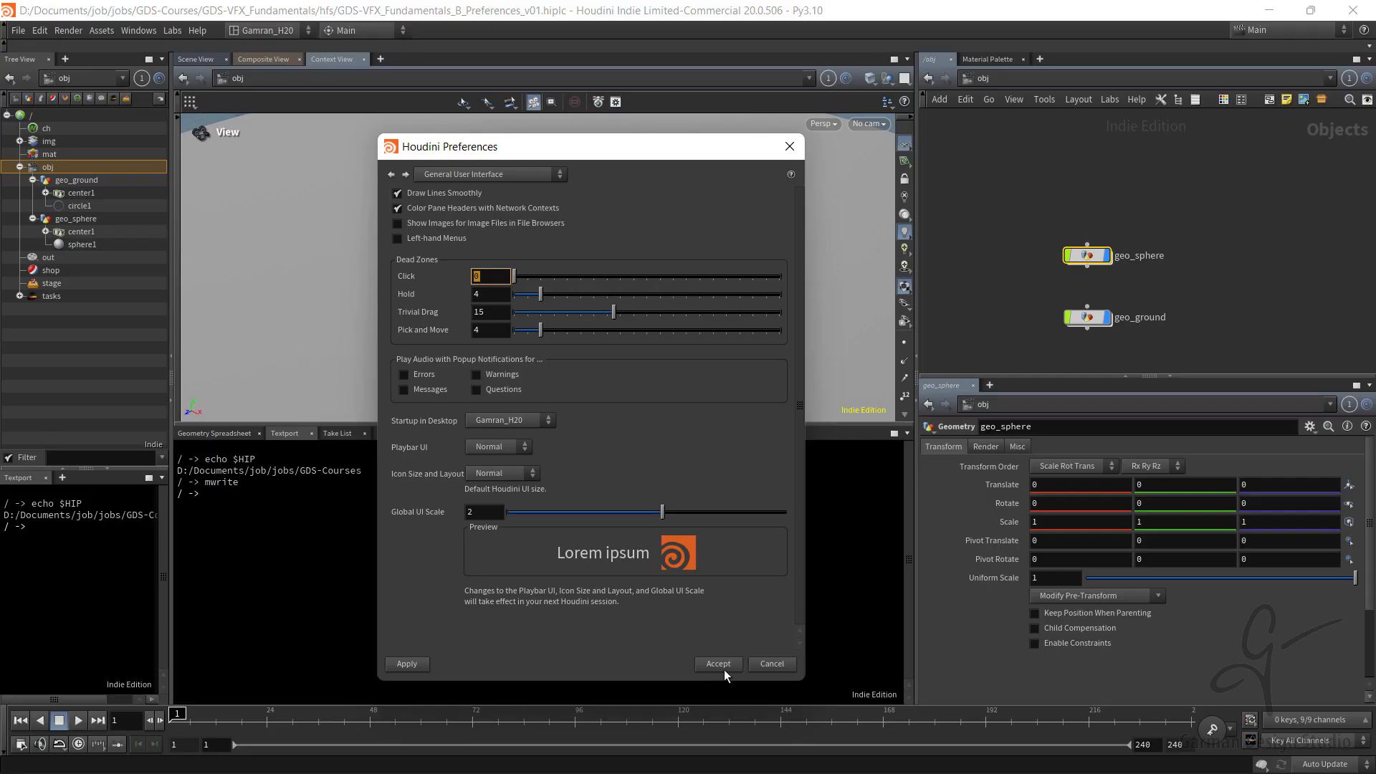
{"action": "left_click", "coordinate": [718, 664]}
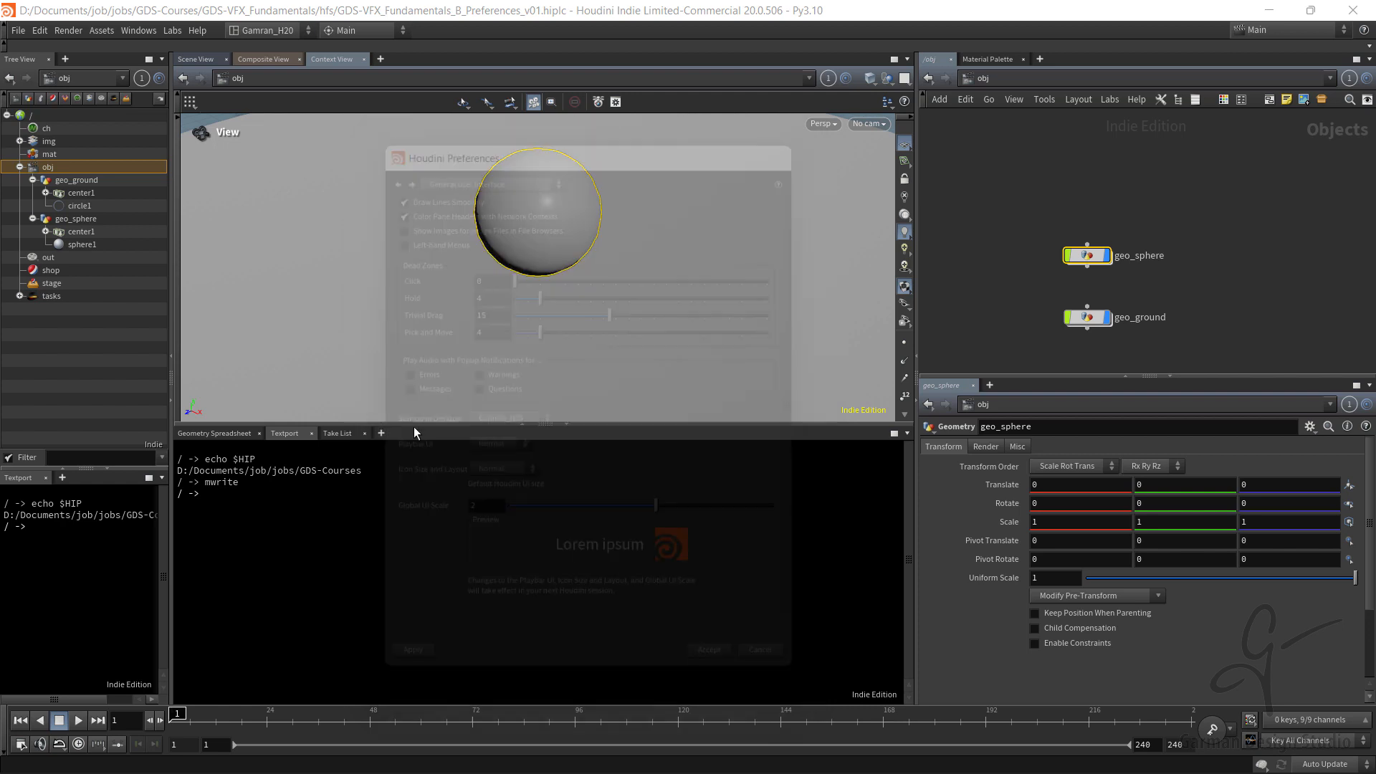
Step: Save the GDS-VFX_Fundamentals_B_Preferences_v01 scene and quit Houdini
{"action": "left_click", "coordinate": [18, 30]}
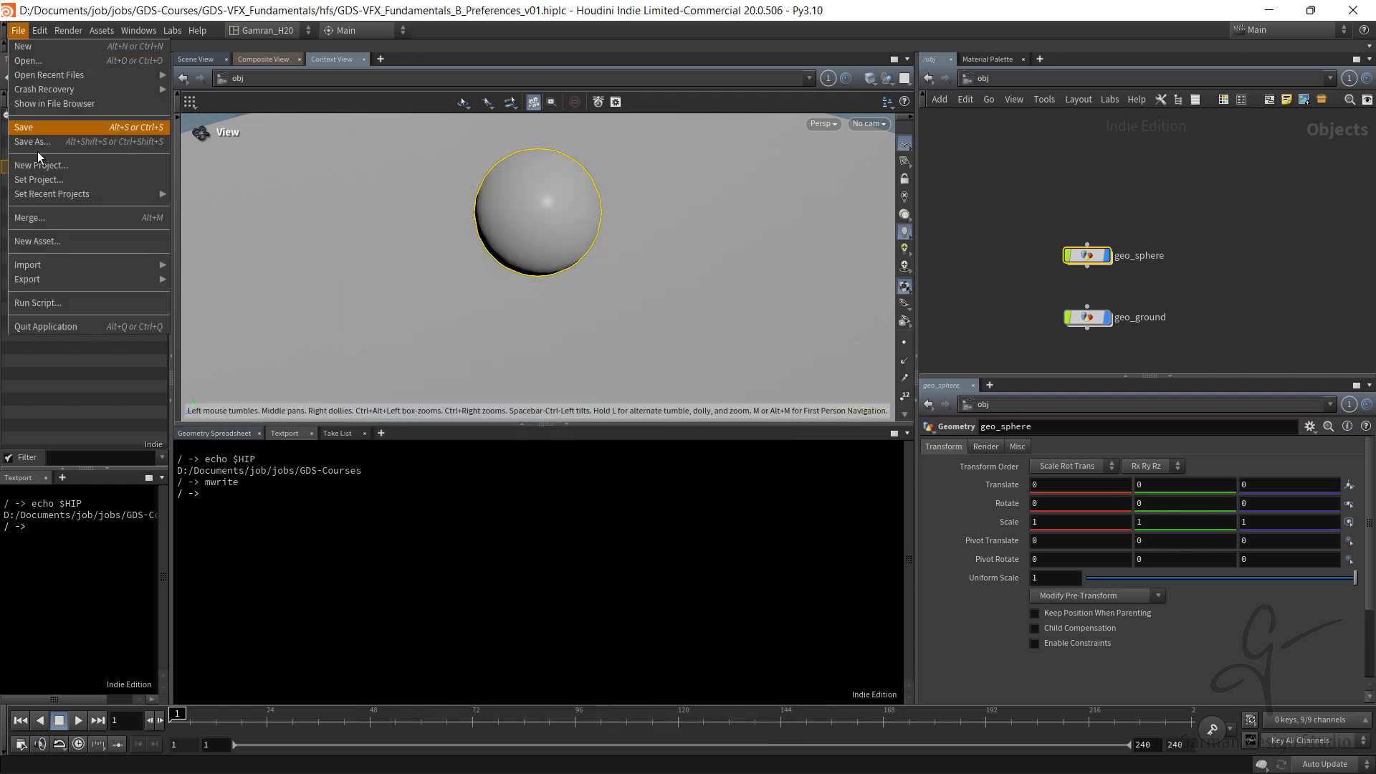
{"action": "left_click", "coordinate": [32, 127]}
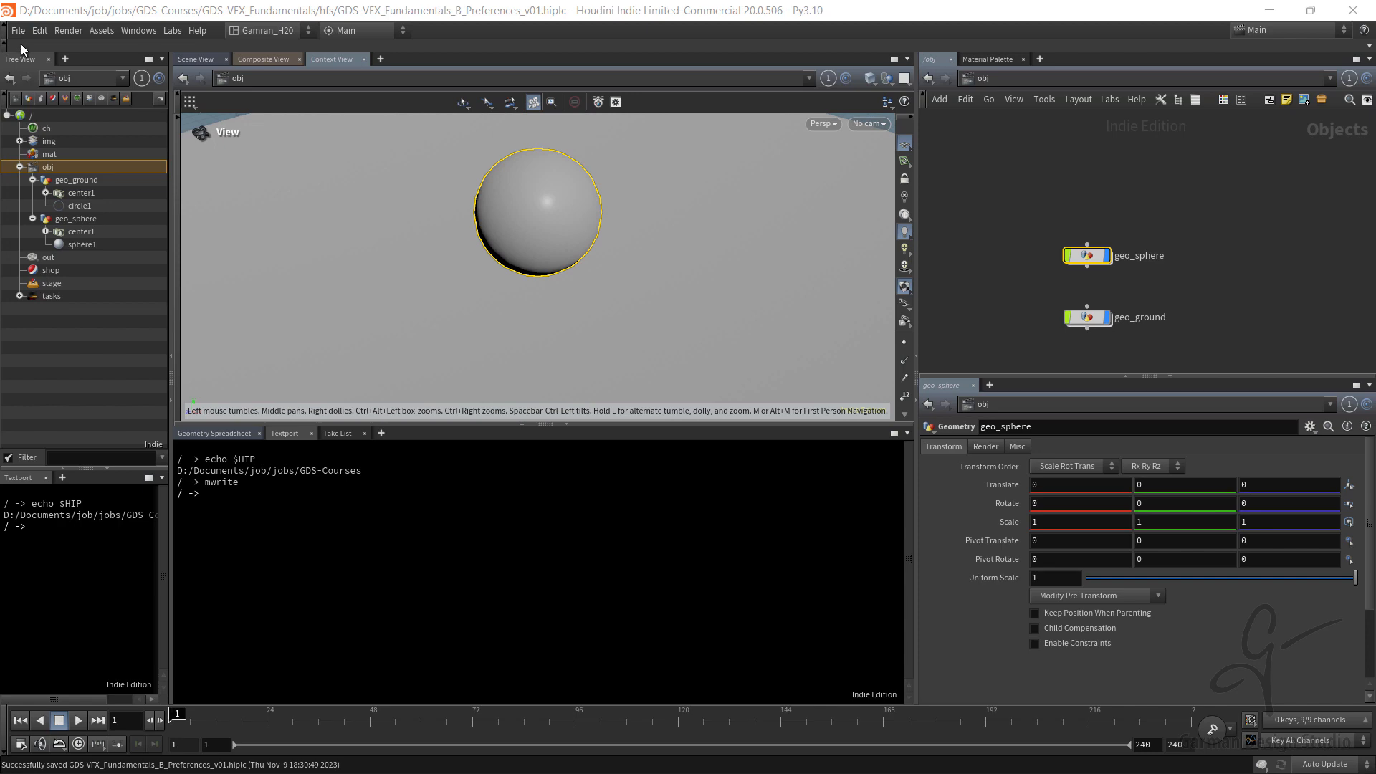
{"action": "left_click", "coordinate": [22, 32]}
{"action": "left_click", "coordinate": [45, 328]}
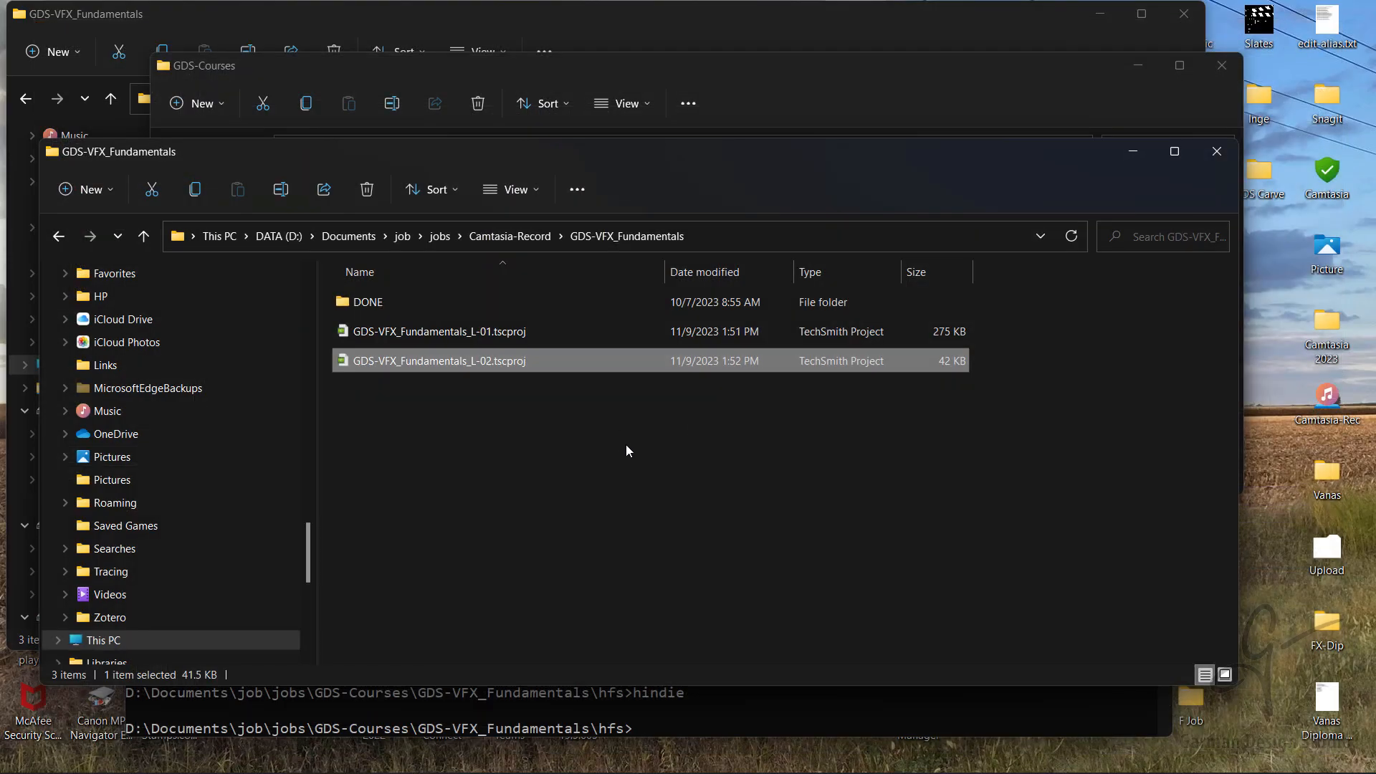
Step: In the Houdini command prompt, list the hfs folder and launch hindie with GDS-VFX_Fundamentals_B_Preferences_v01.hiplc
{"action": "left_click", "coordinate": [796, 707]}
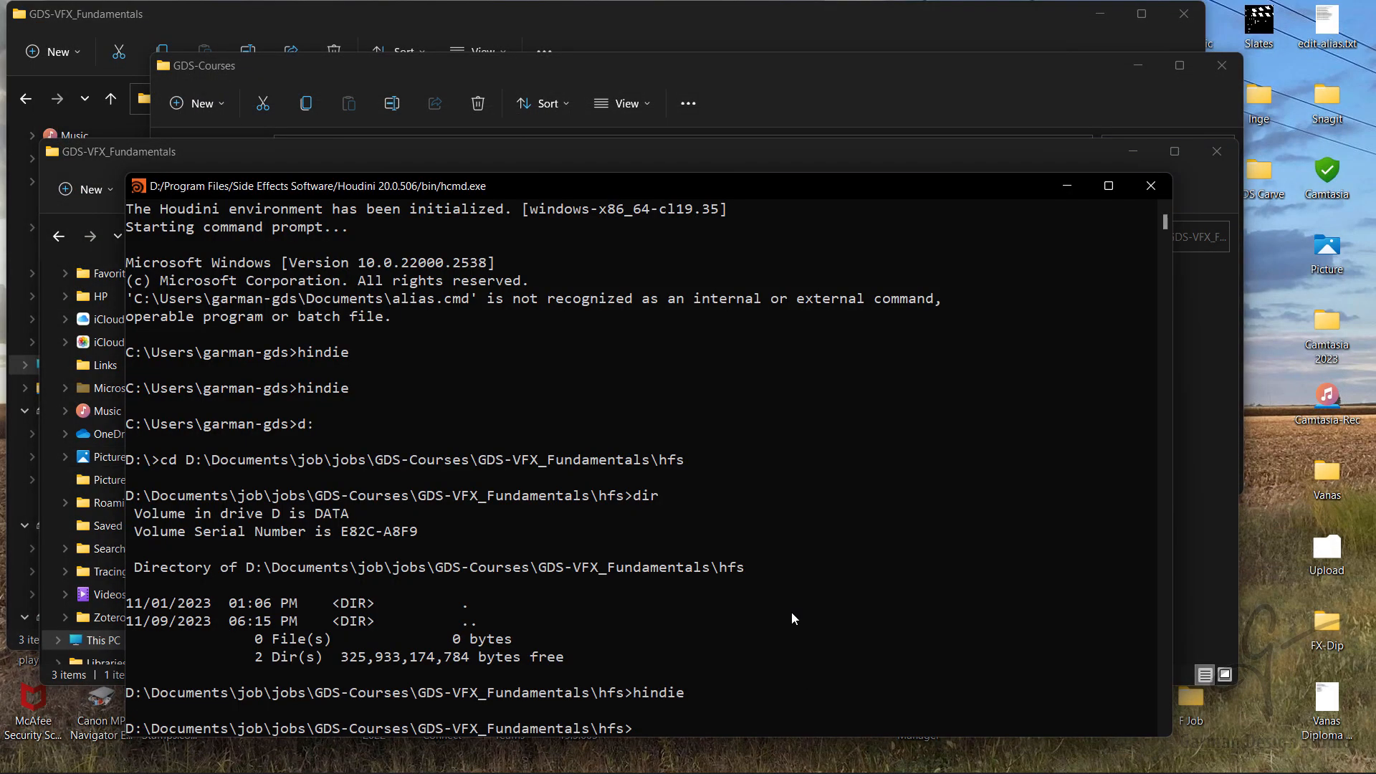
{"action": "type", "text": "dir"}
{"action": "key", "text": "Return"}
{"action": "type", "text": "hindie"}
{"action": "key", "text": "Tab"}
{"action": "key", "text": "Tab"}
{"action": "key", "text": "Tab"}
{"action": "key", "text": "Return"}
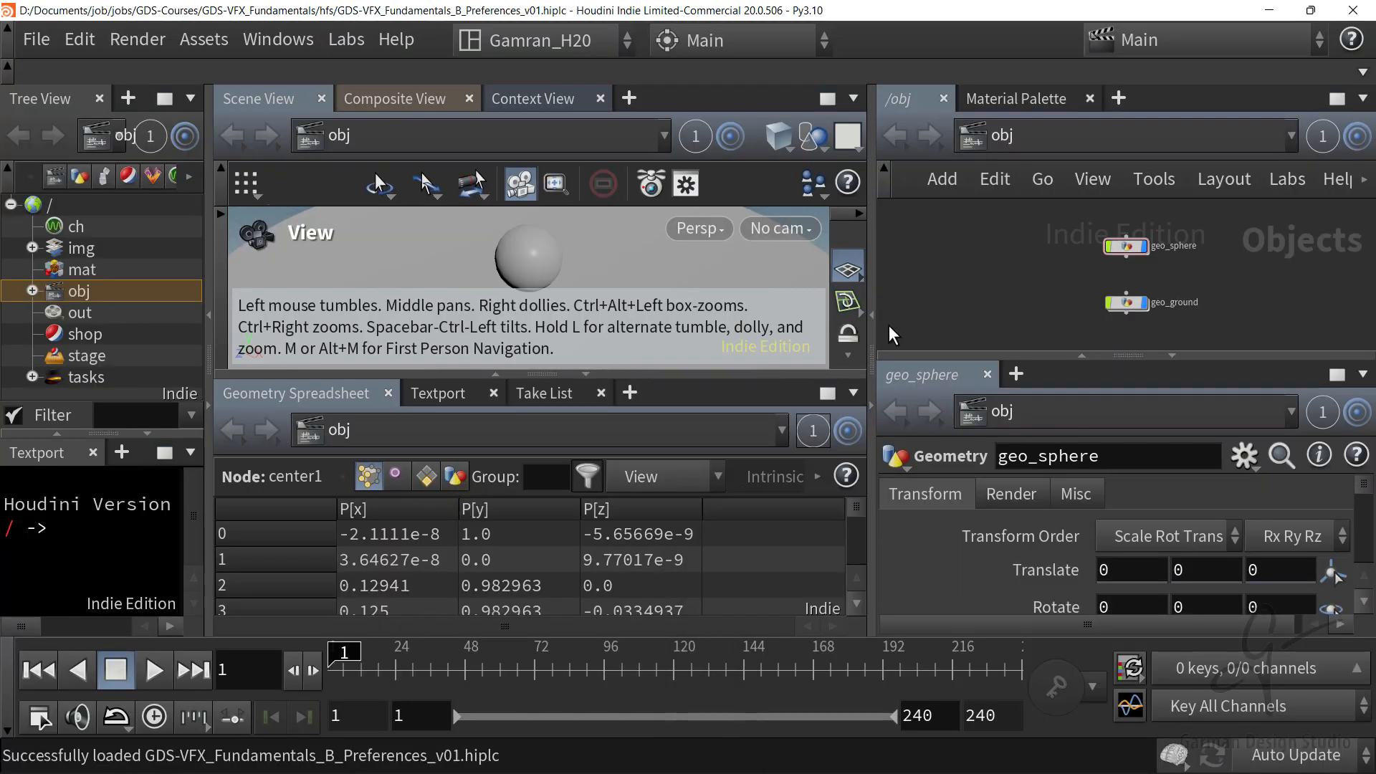
Step: Open the General User Interface preferences, set the Global UI Scale to 0.8 and accept
{"action": "left_click", "coordinate": [37, 40]}
{"action": "mouse_move", "coordinate": [80, 40]}
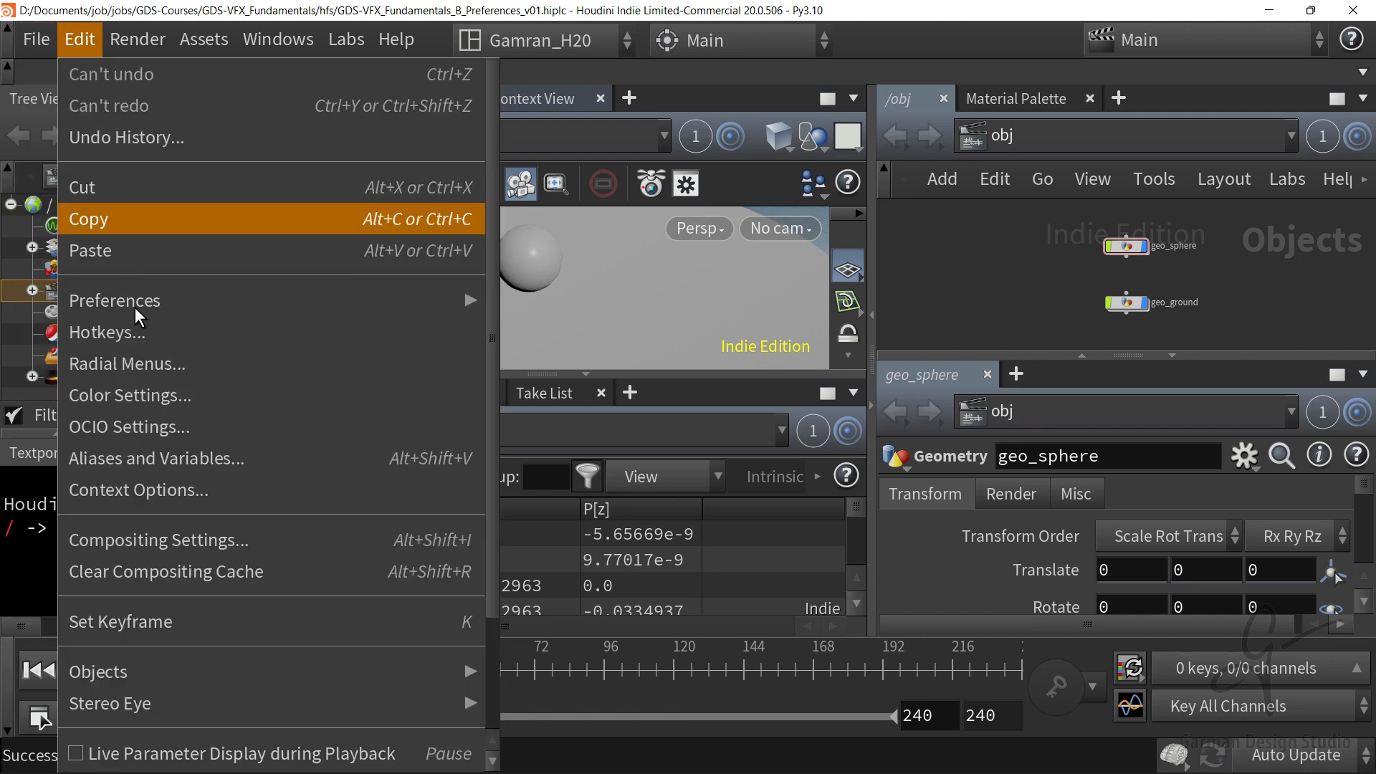
{"action": "mouse_move", "coordinate": [136, 307]}
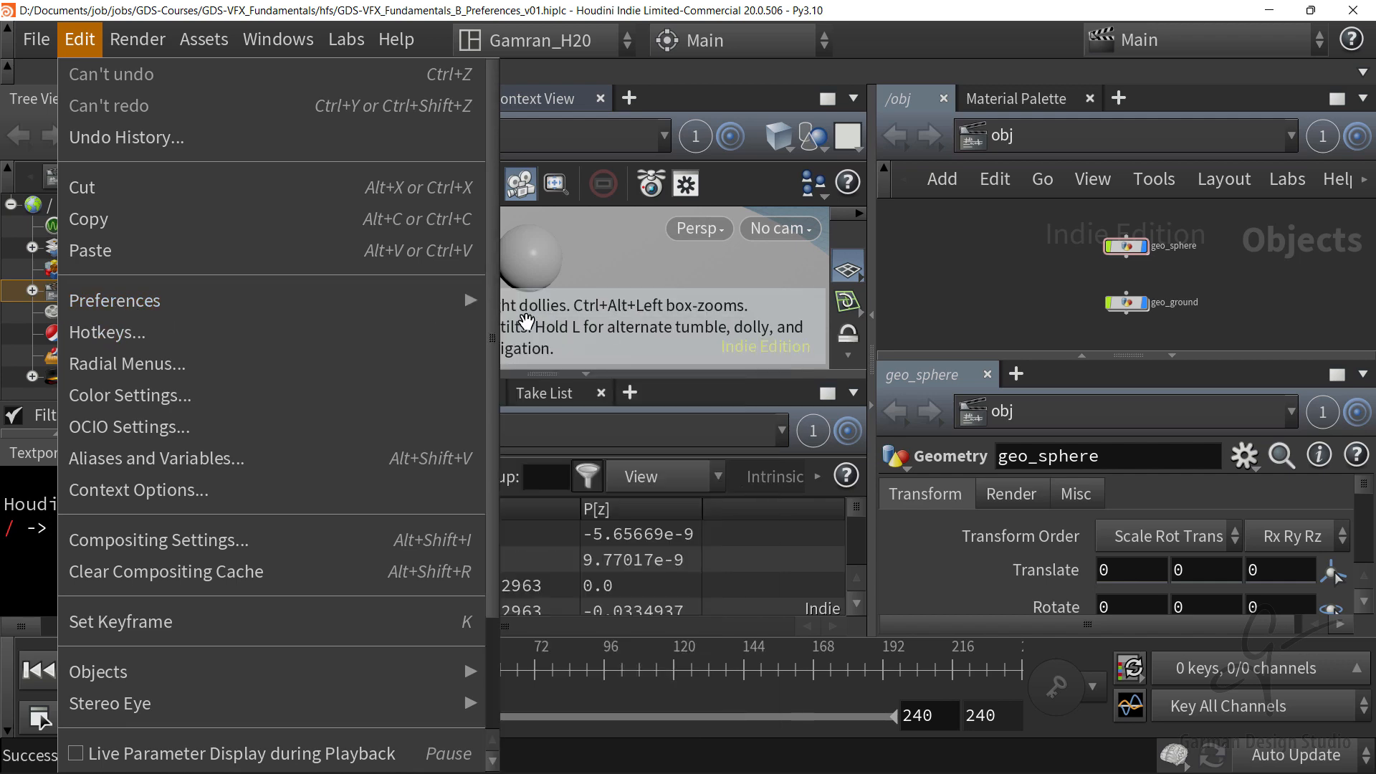
{"action": "mouse_move", "coordinate": [434, 307]}
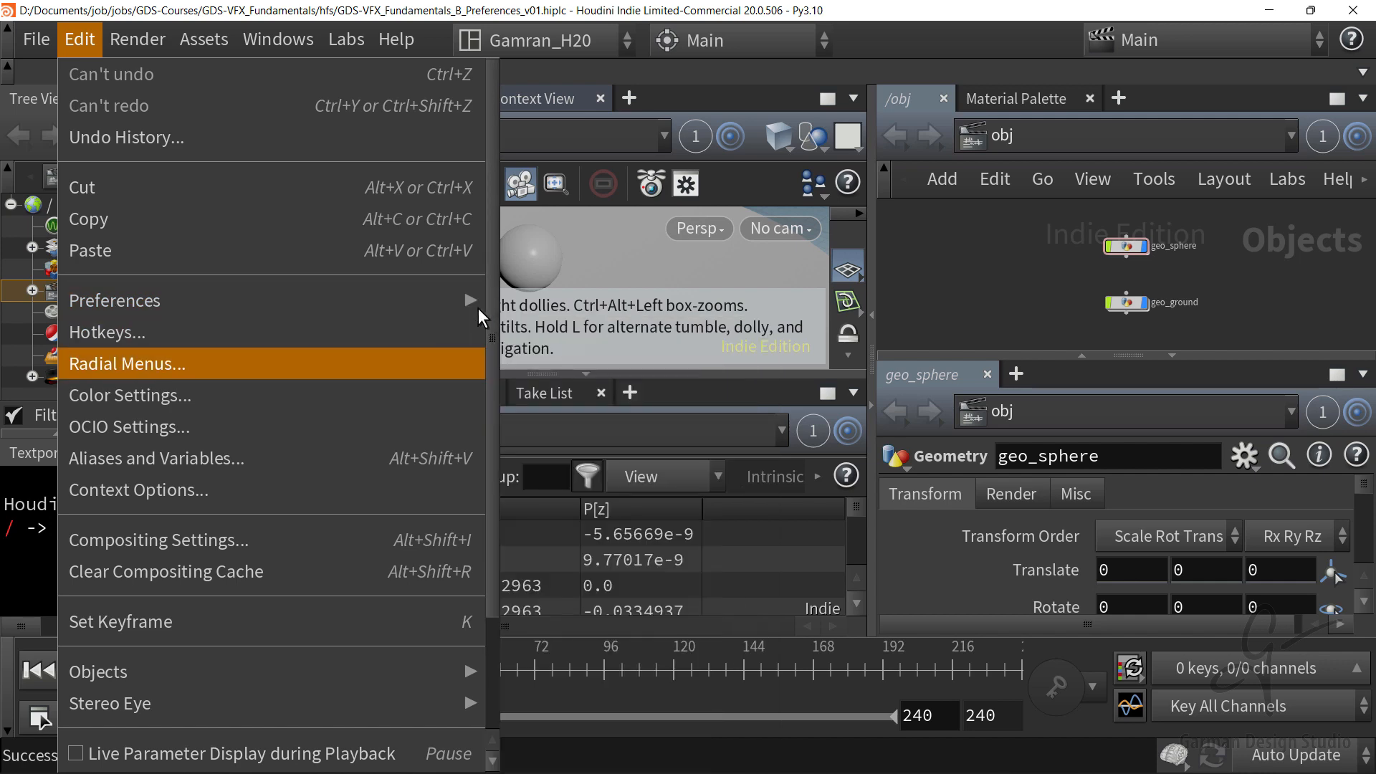
{"action": "left_click", "coordinate": [511, 343]}
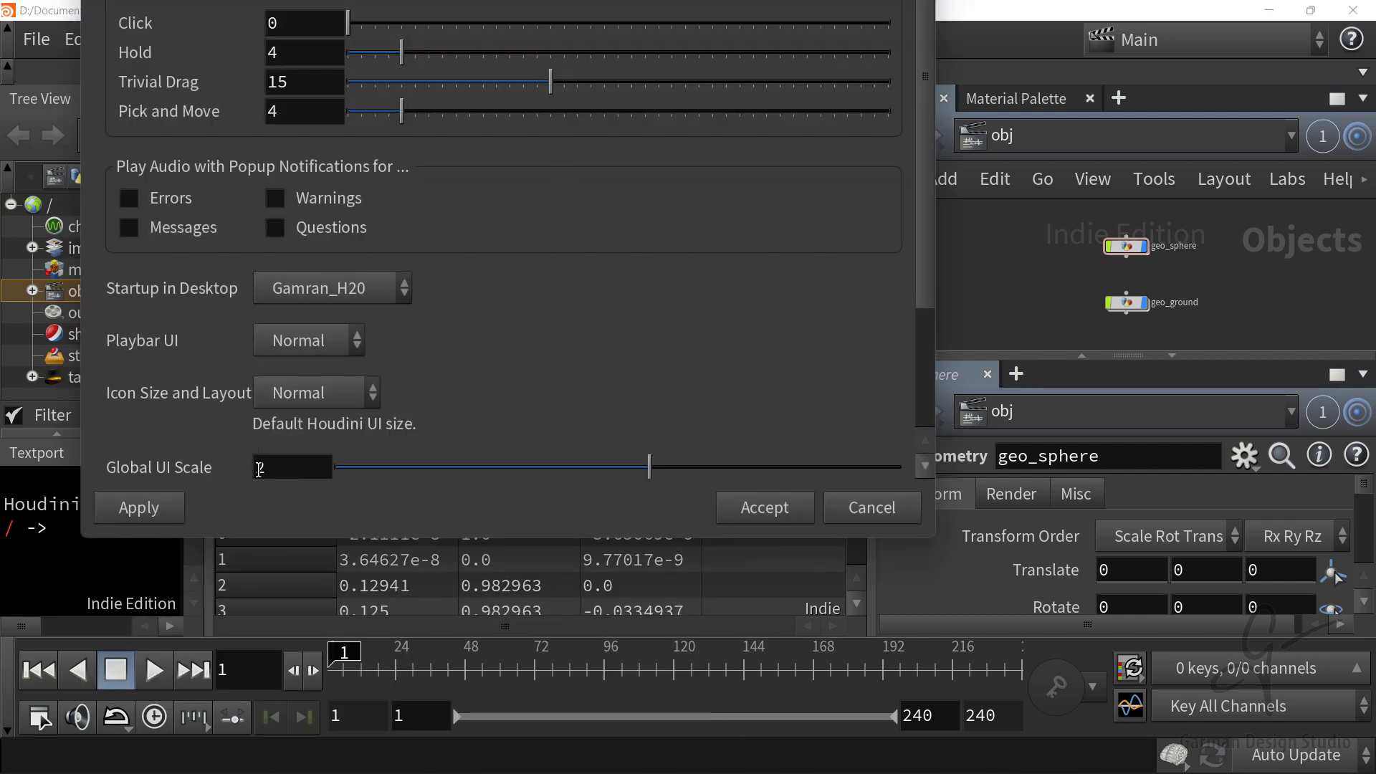
{"action": "double_click", "coordinate": [260, 468]}
{"action": "type", "text": ".8"}
{"action": "left_click", "coordinate": [760, 509]}
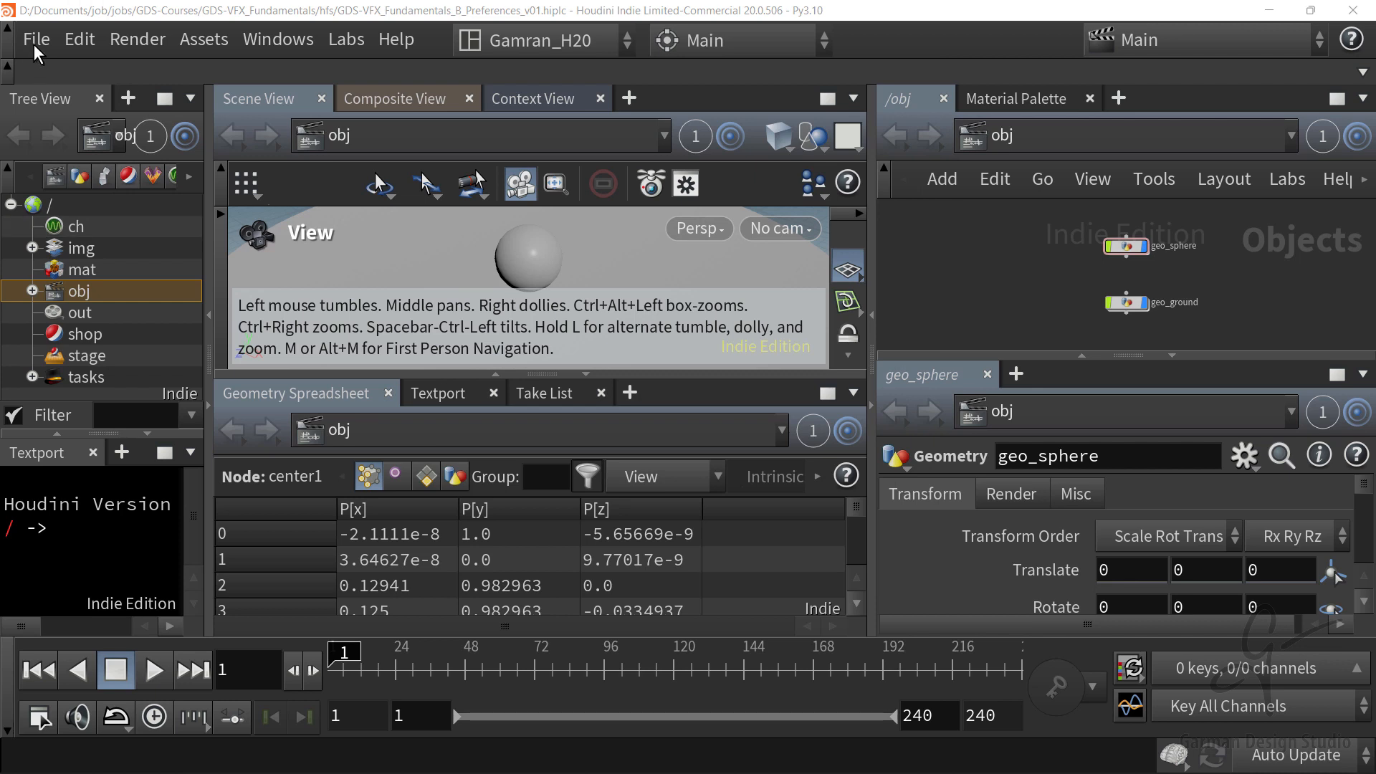
Step: Save the scene again and quit Houdini so the interface scale can reload
{"action": "left_click", "coordinate": [34, 47]}
{"action": "left_click", "coordinate": [68, 257]}
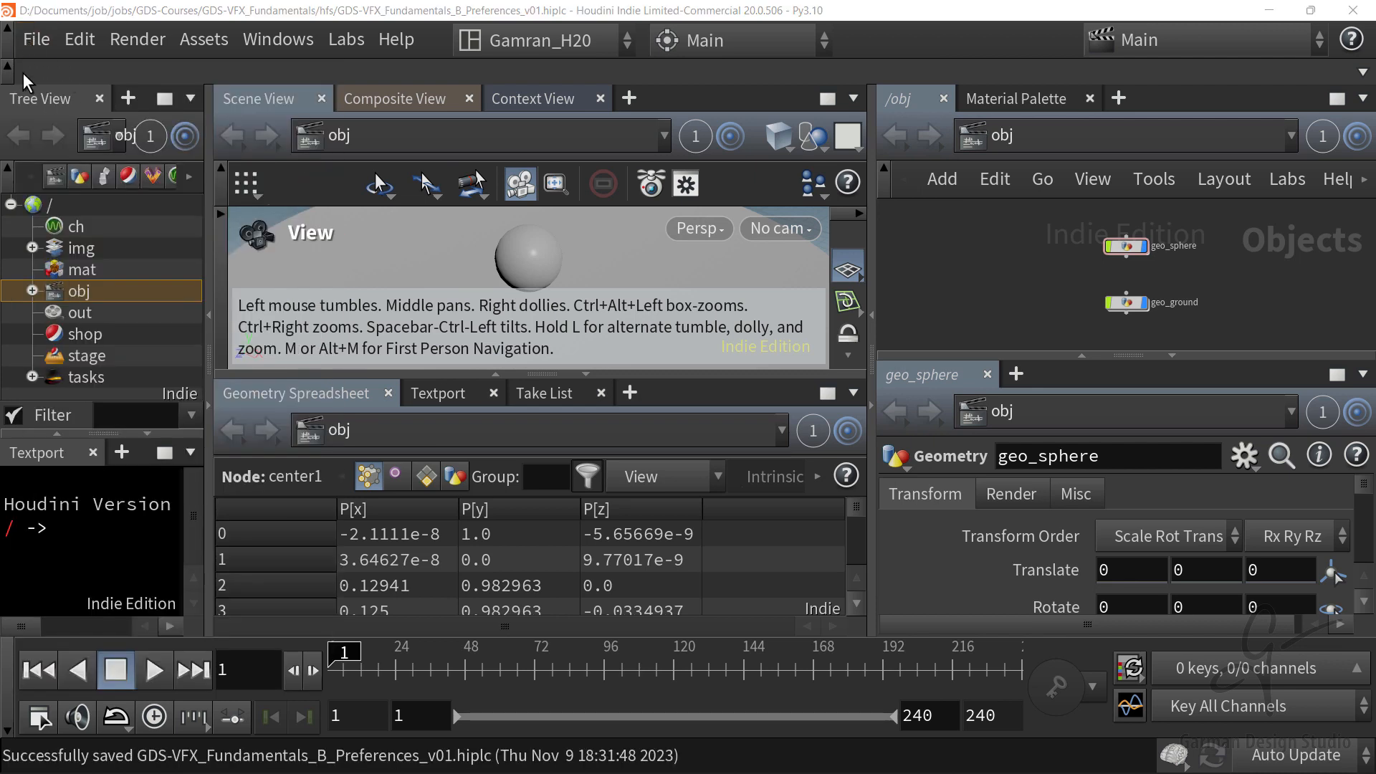
{"action": "left_click", "coordinate": [34, 40]}
{"action": "left_click", "coordinate": [68, 676]}
Step: Repeat the previous hindie command in the command prompt to reopen the Preferences scene, and dismiss the Houdini Console
{"action": "left_click", "coordinate": [817, 513]}
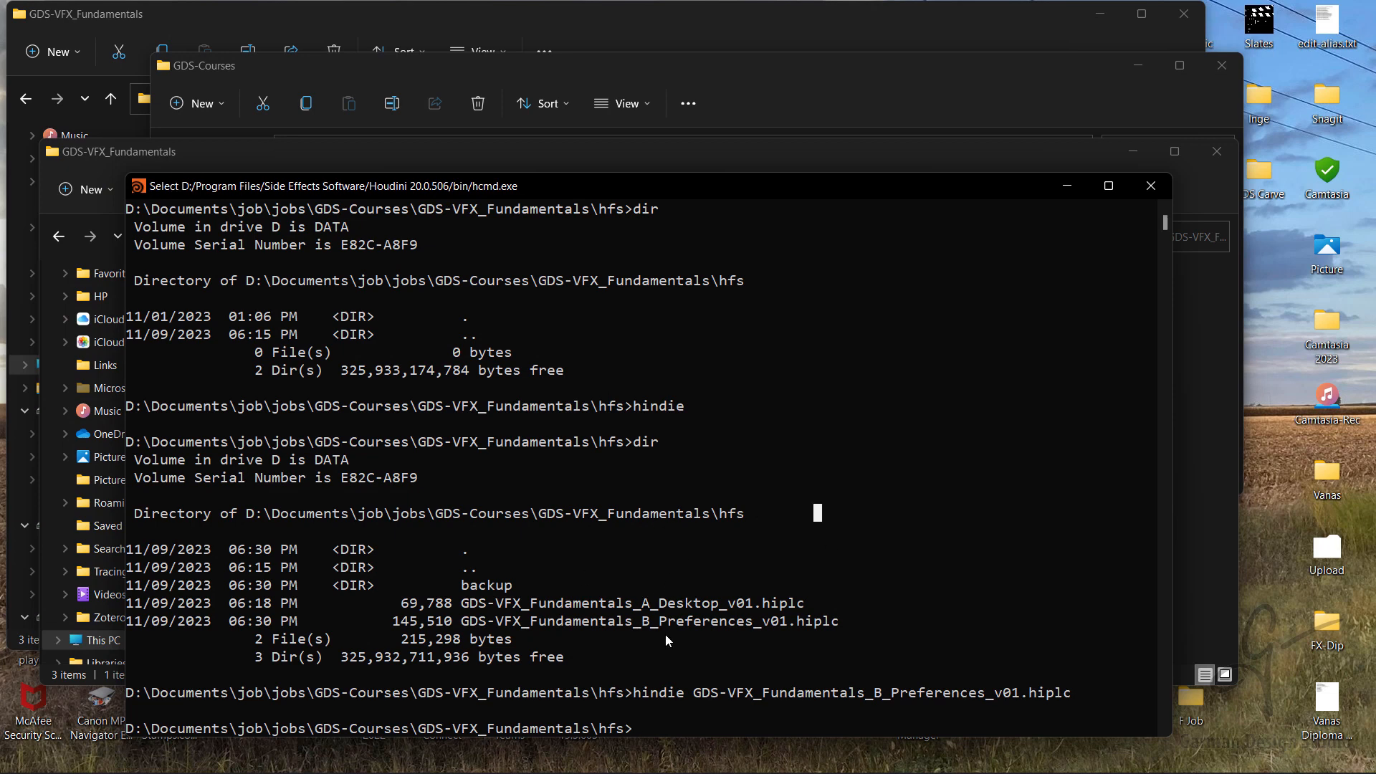
{"action": "key", "text": "Up"}
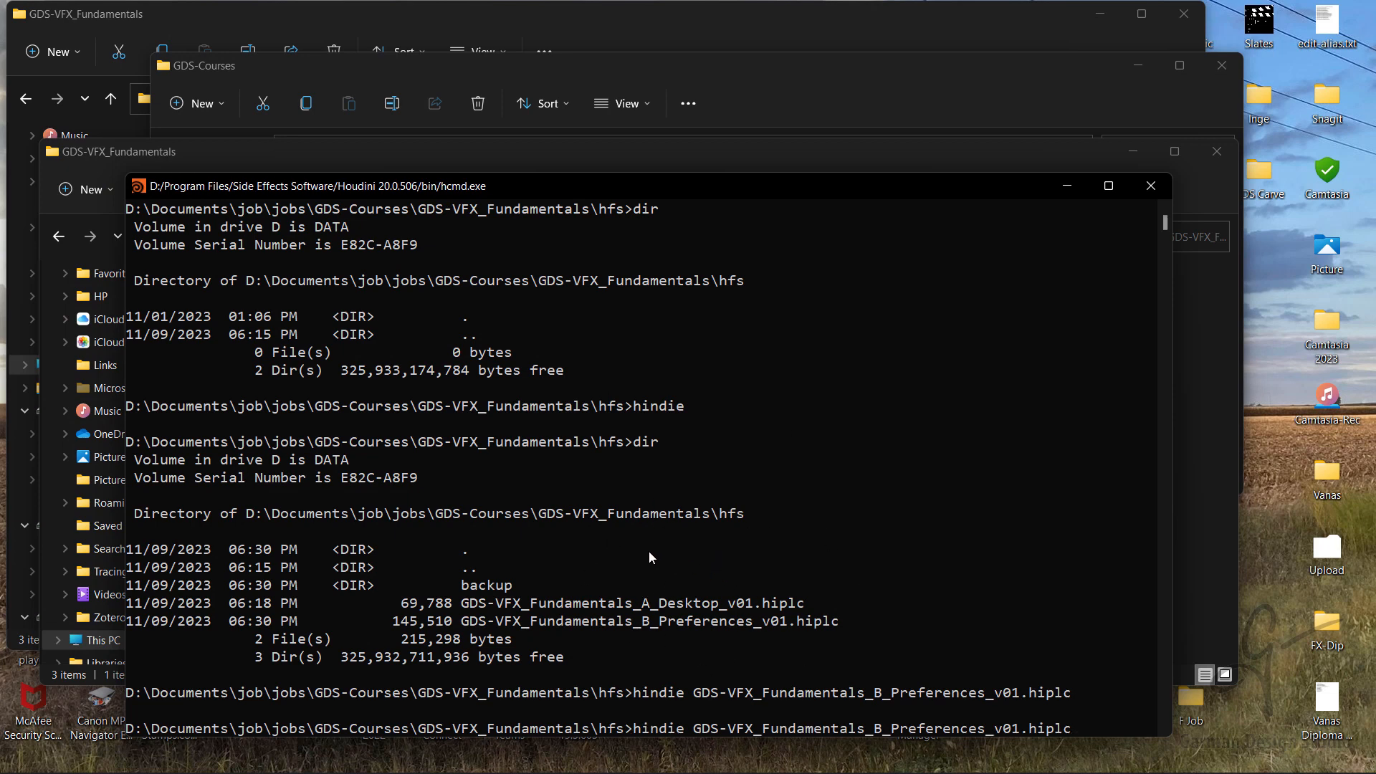
{"action": "key", "text": "Return"}
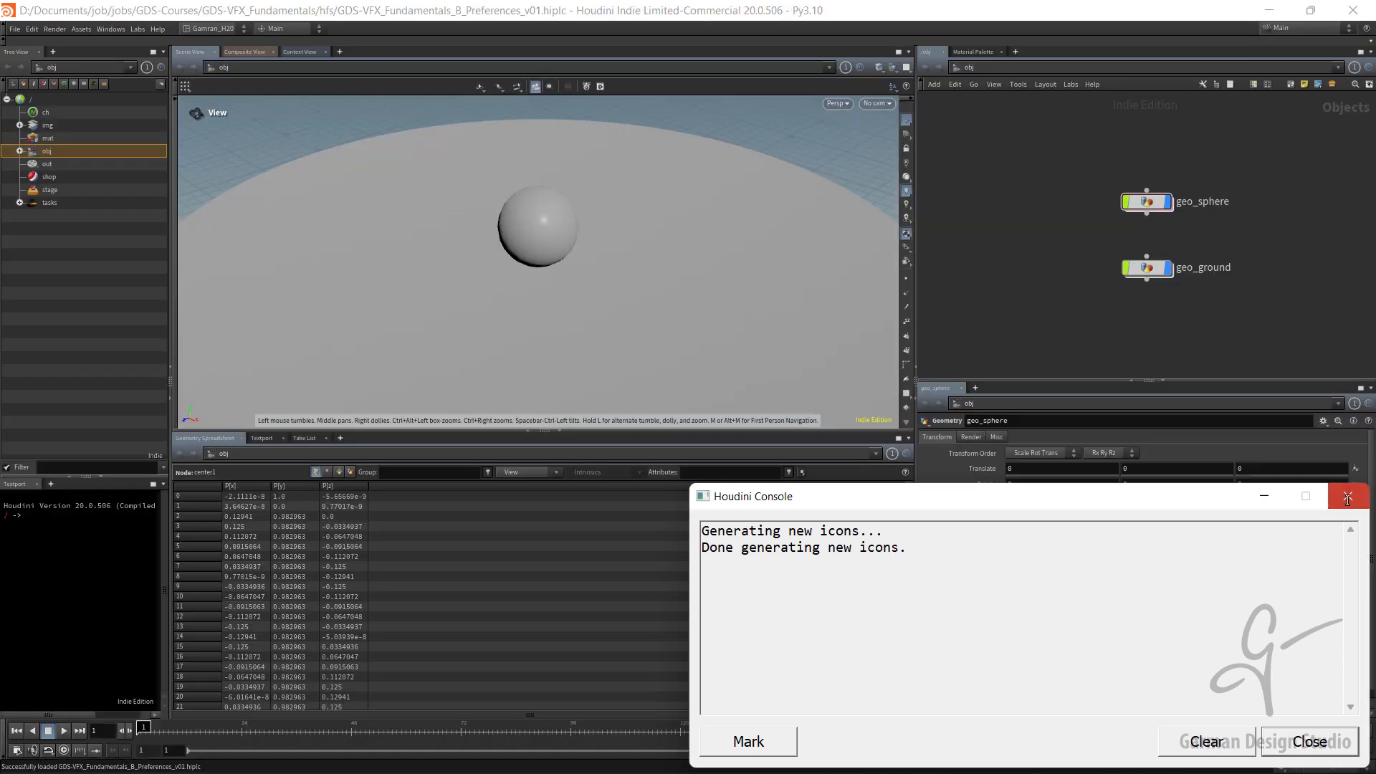
{"action": "left_click", "coordinate": [1348, 496]}
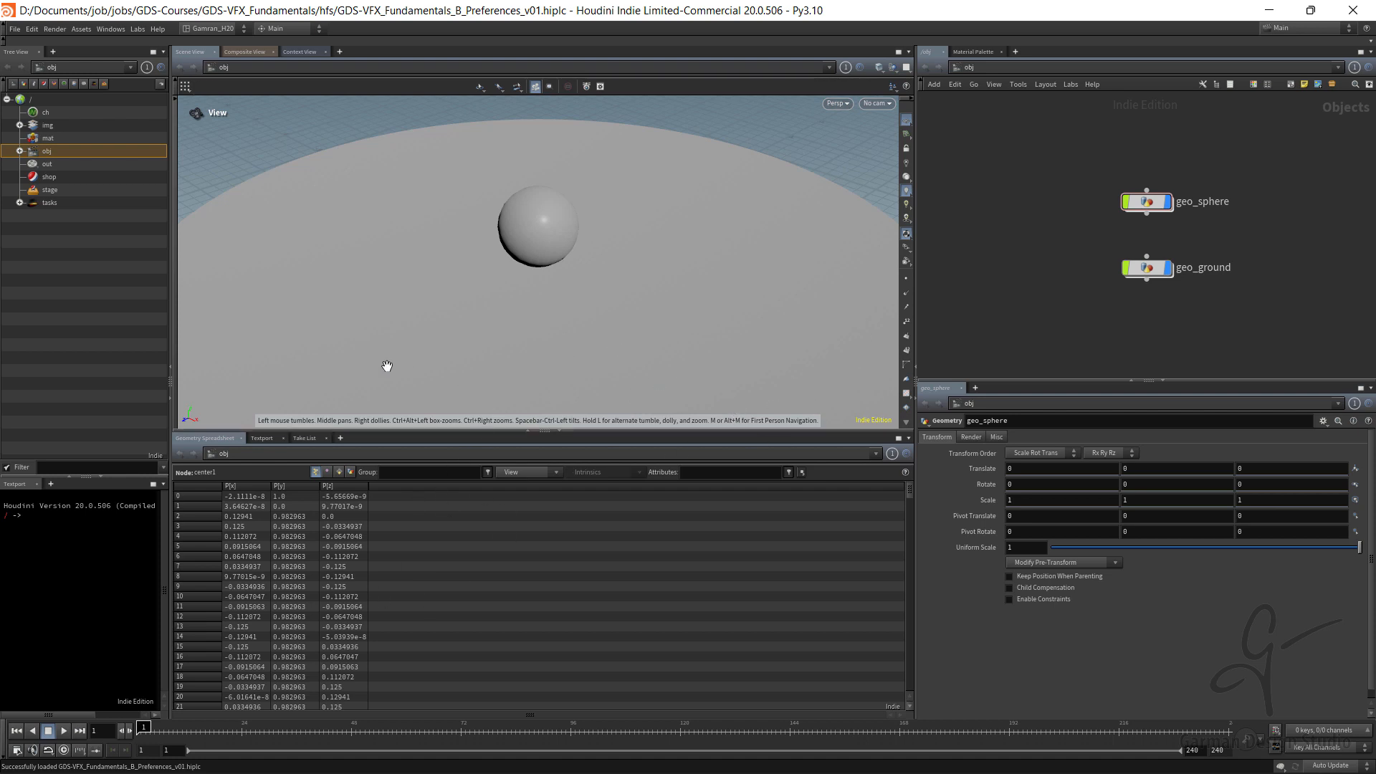
Step: Open the General User Interface preferences, set the Global UI Scale to 1.1 and accept
{"action": "left_click", "coordinate": [15, 31]}
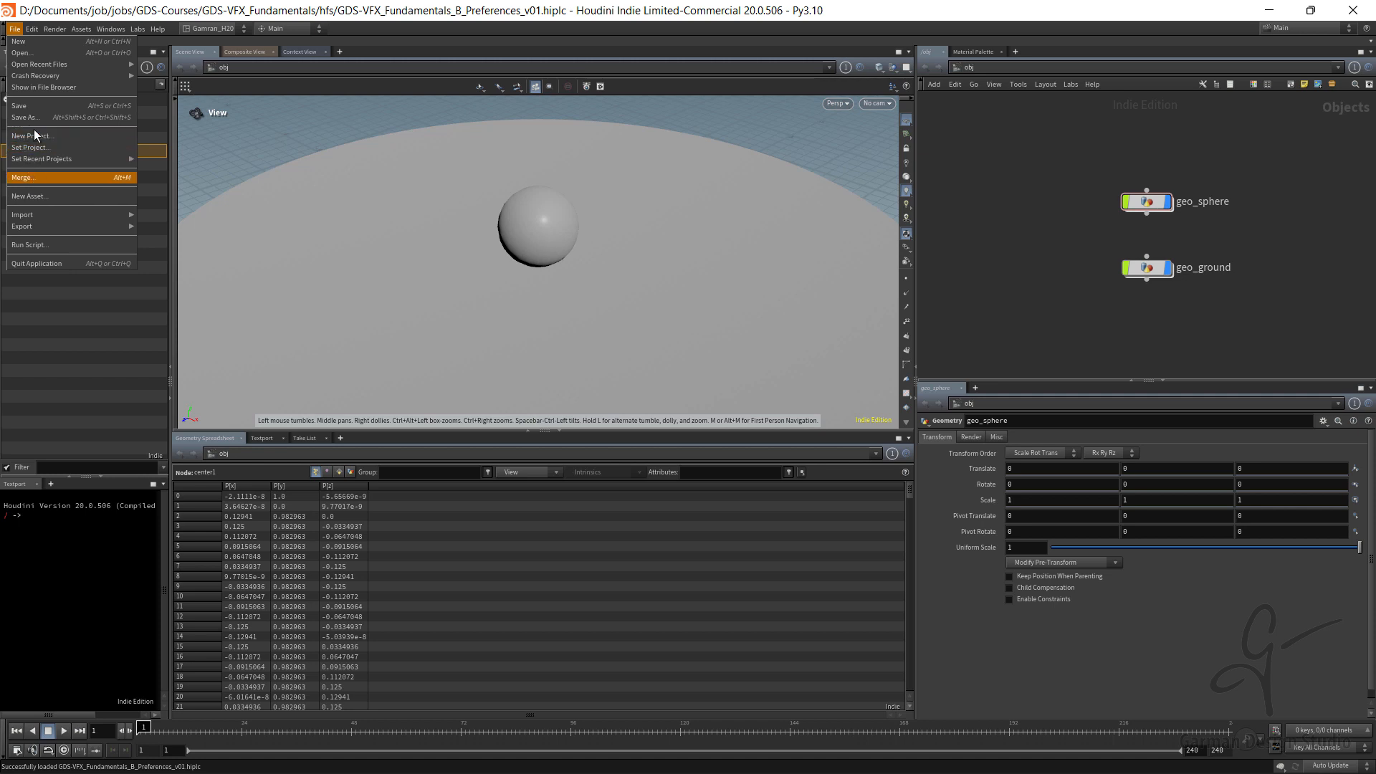
{"action": "left_click", "coordinate": [33, 28]}
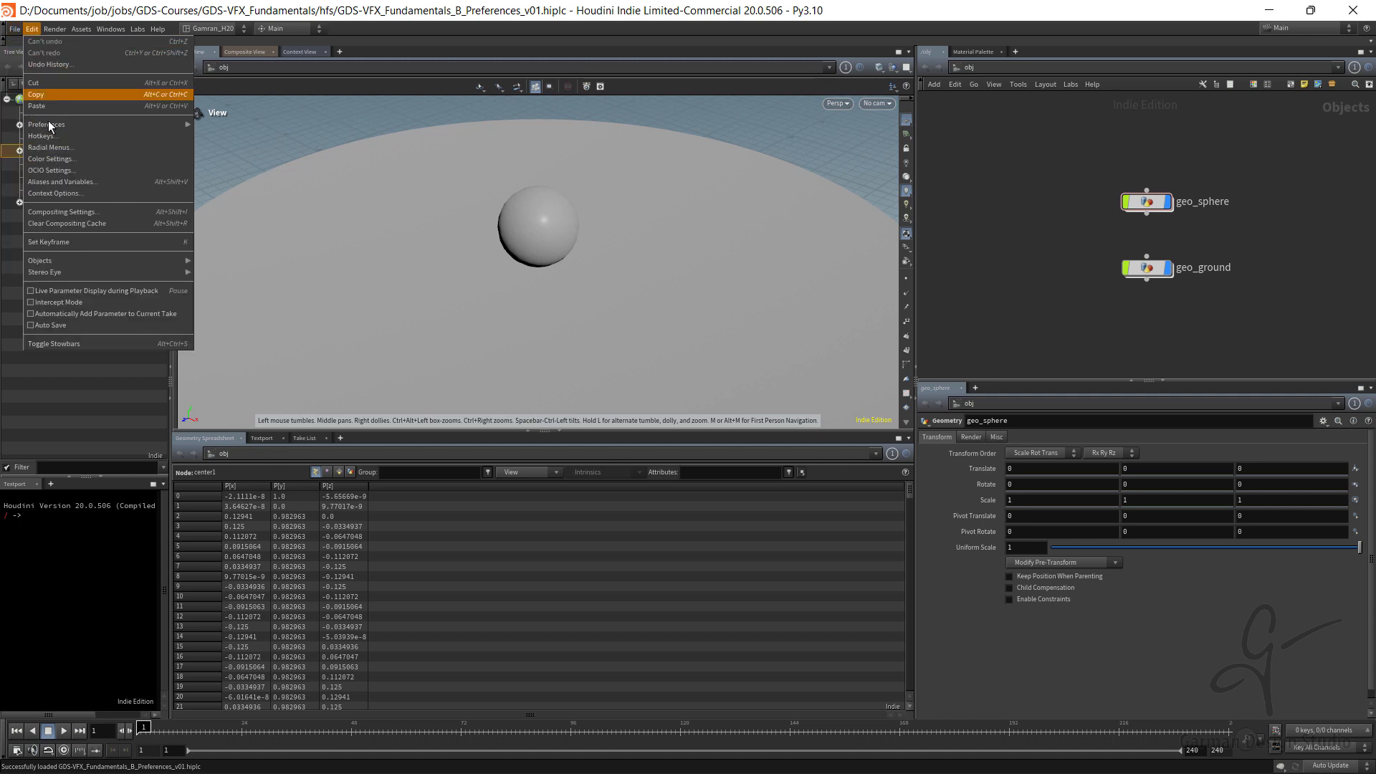
{"action": "mouse_move", "coordinate": [48, 124]}
{"action": "left_click", "coordinate": [233, 125]}
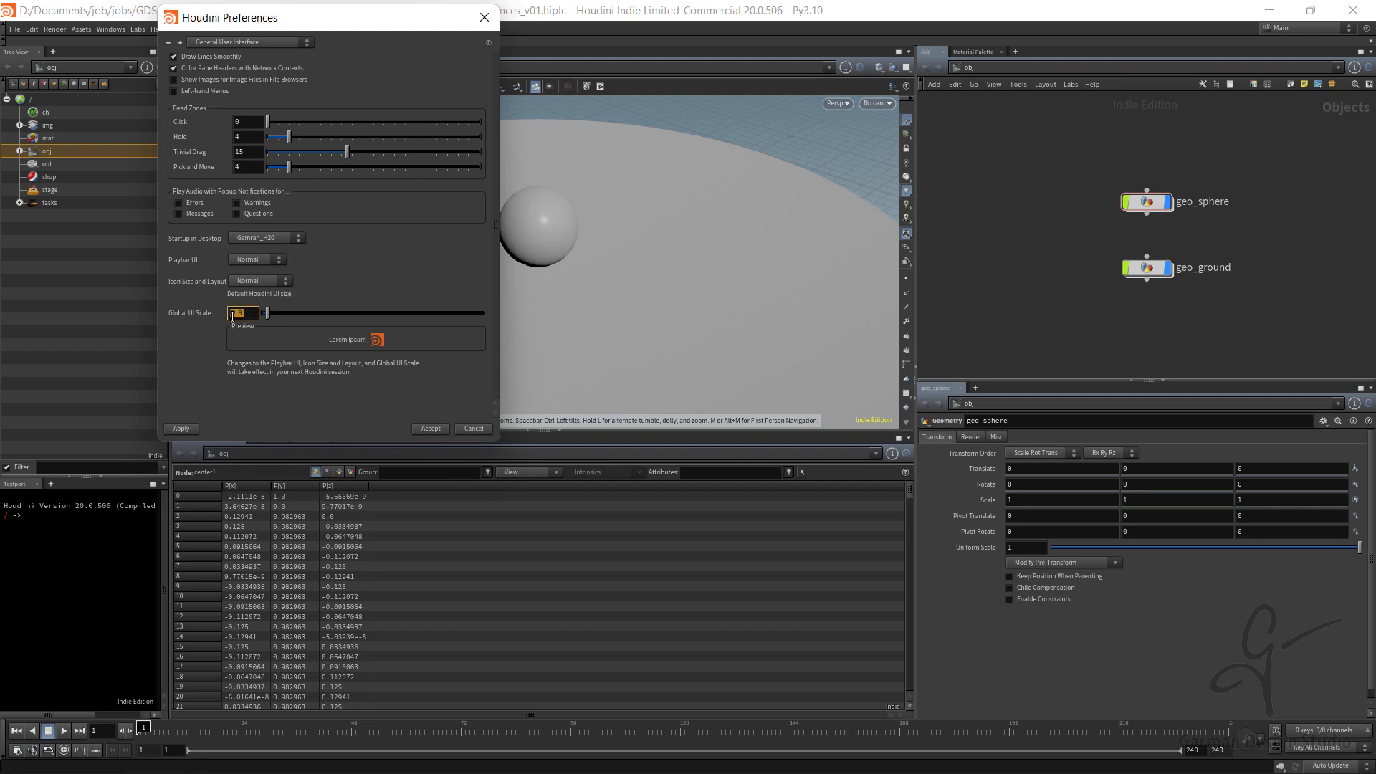
{"action": "type", "text": "1.1"}
{"action": "key", "text": "Return"}
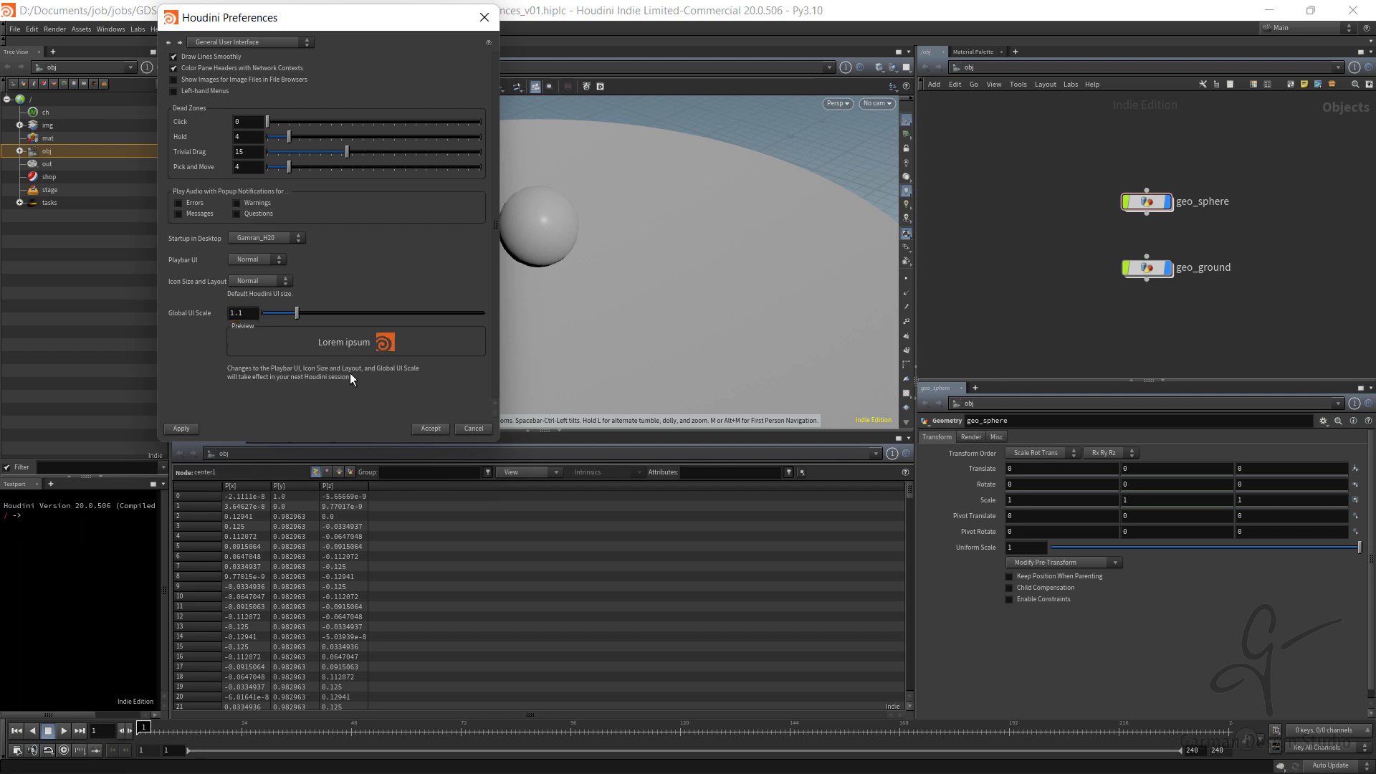
{"action": "left_click", "coordinate": [429, 428]}
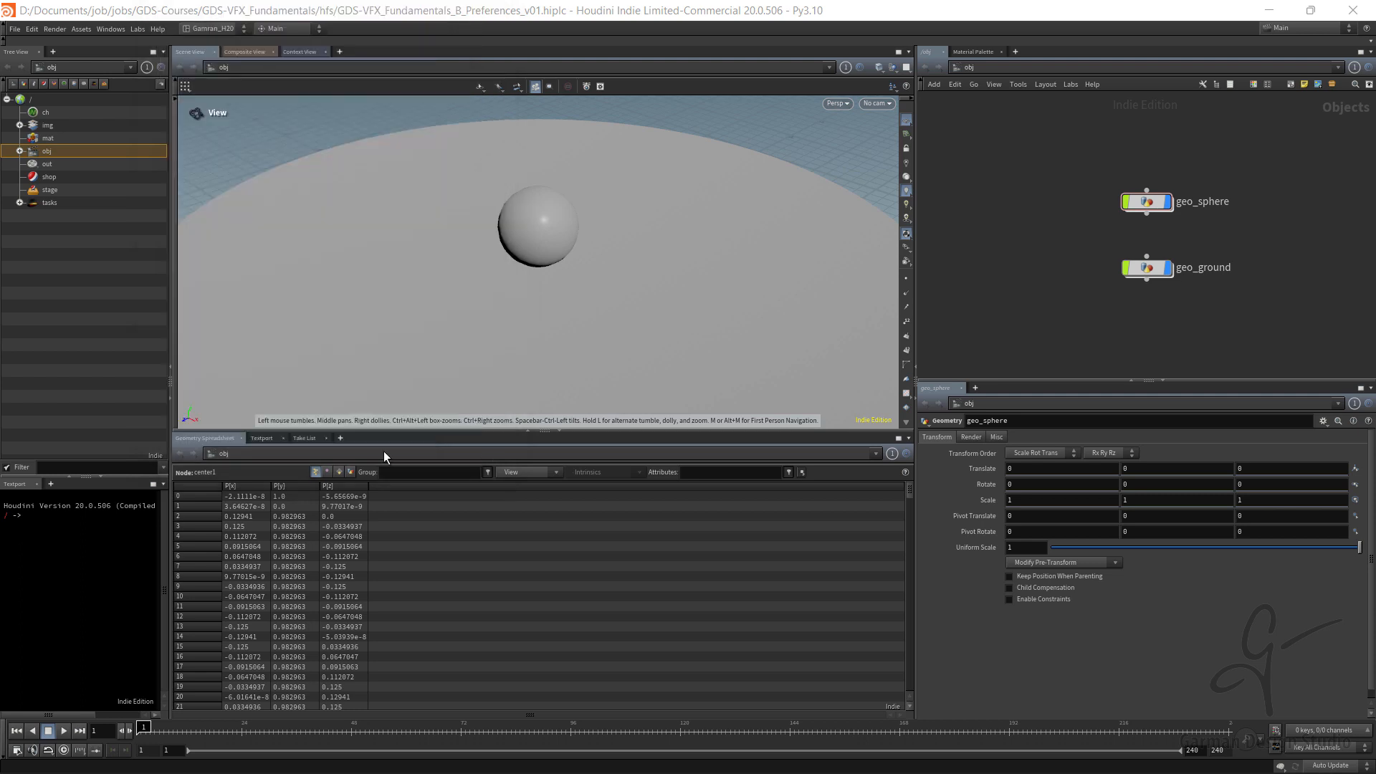
Step: Save the scene and restart Houdini with it by repeating the previous hindie command in the command prompt
{"action": "left_click", "coordinate": [14, 29]}
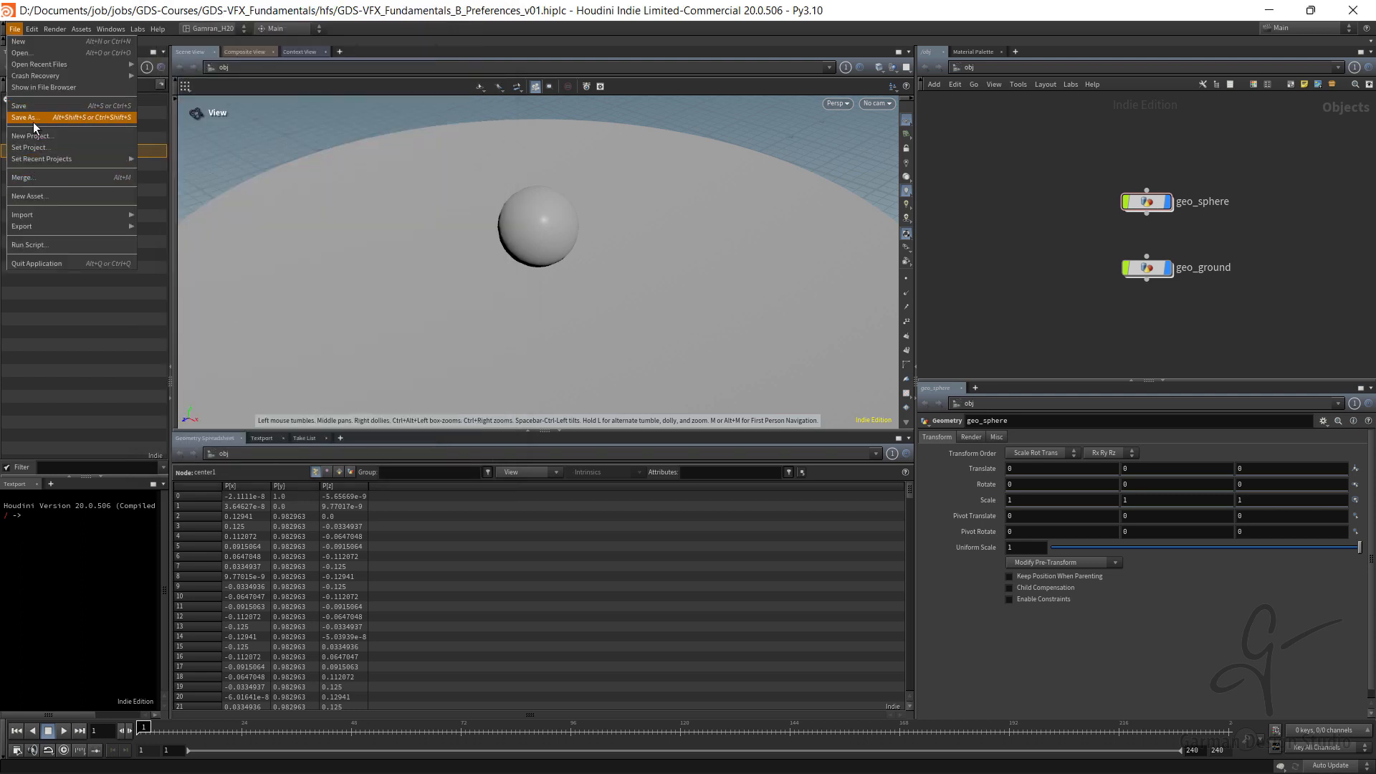
{"action": "left_click", "coordinate": [32, 109]}
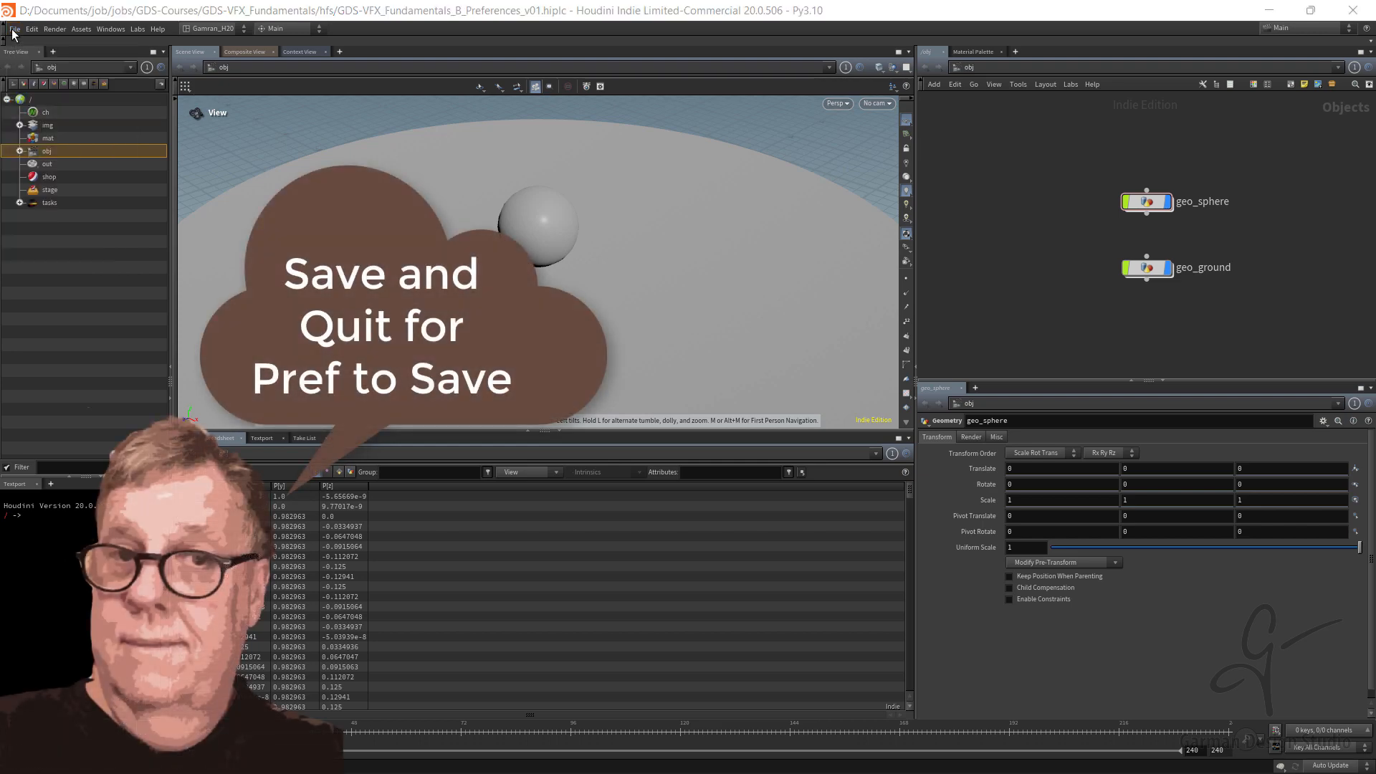
{"action": "left_click", "coordinate": [15, 28]}
{"action": "left_click", "coordinate": [28, 264]}
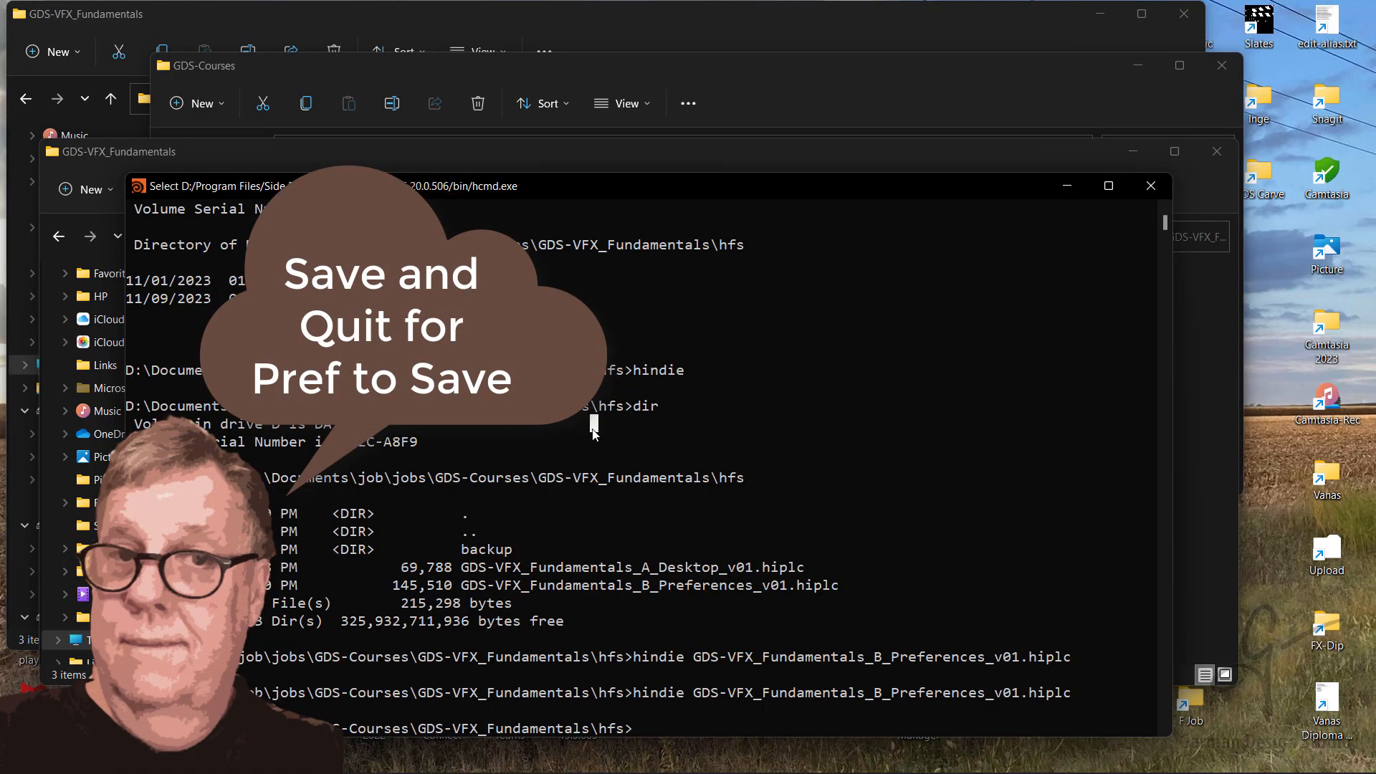
{"action": "key", "text": "Up"}
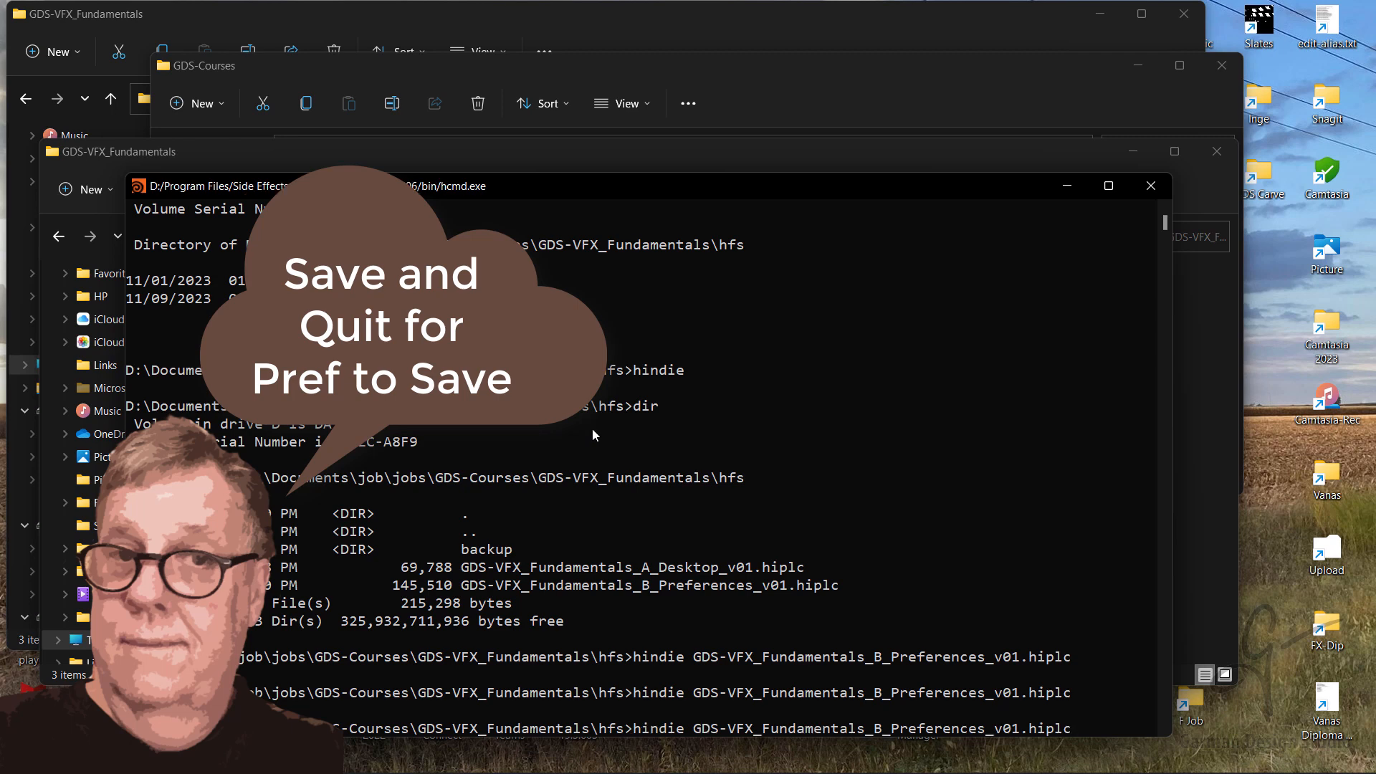
{"action": "key", "text": "Return"}
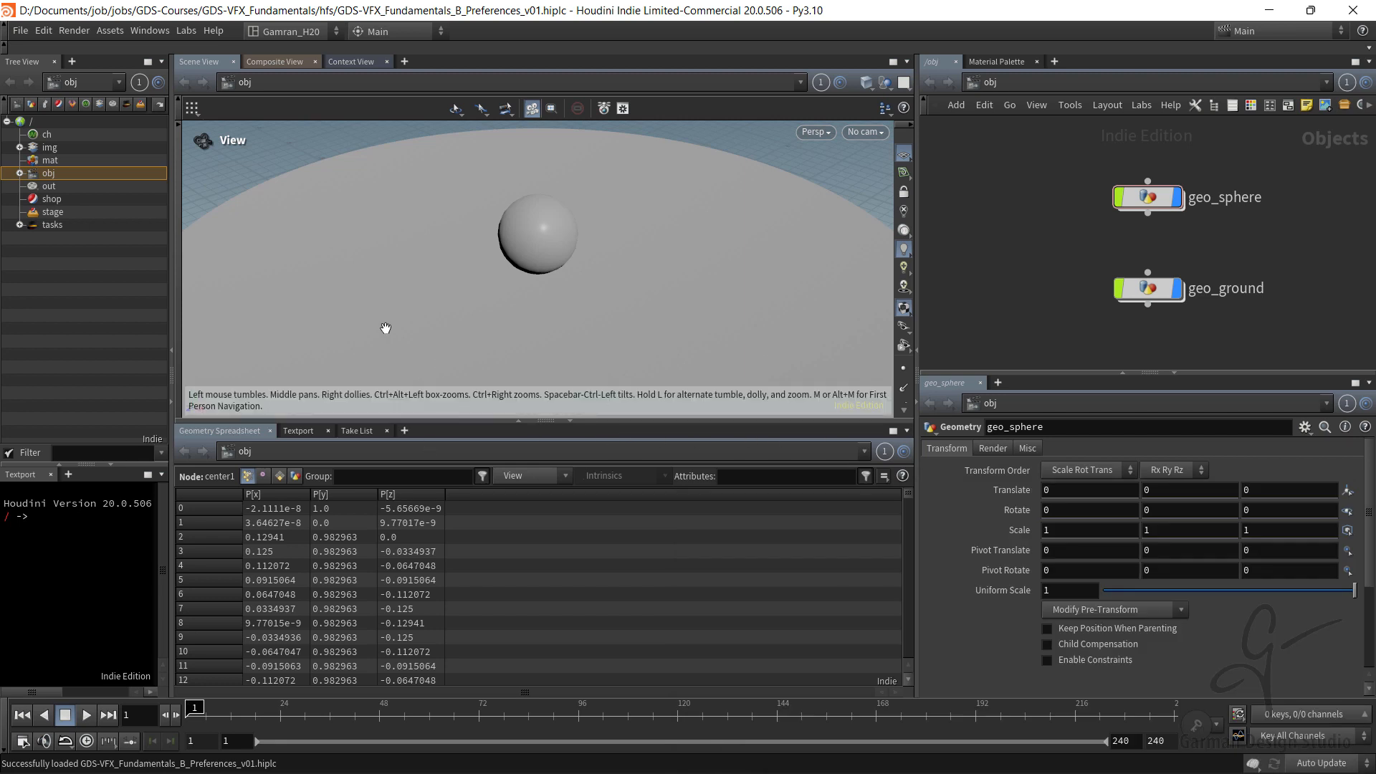
Step: Review the Icon Size and Layout options in the General User Interface preferences, keeping Normal, and view the Network Editor, Nodes, and Trees page
{"action": "left_click", "coordinate": [40, 31]}
{"action": "mouse_move", "coordinate": [63, 168]}
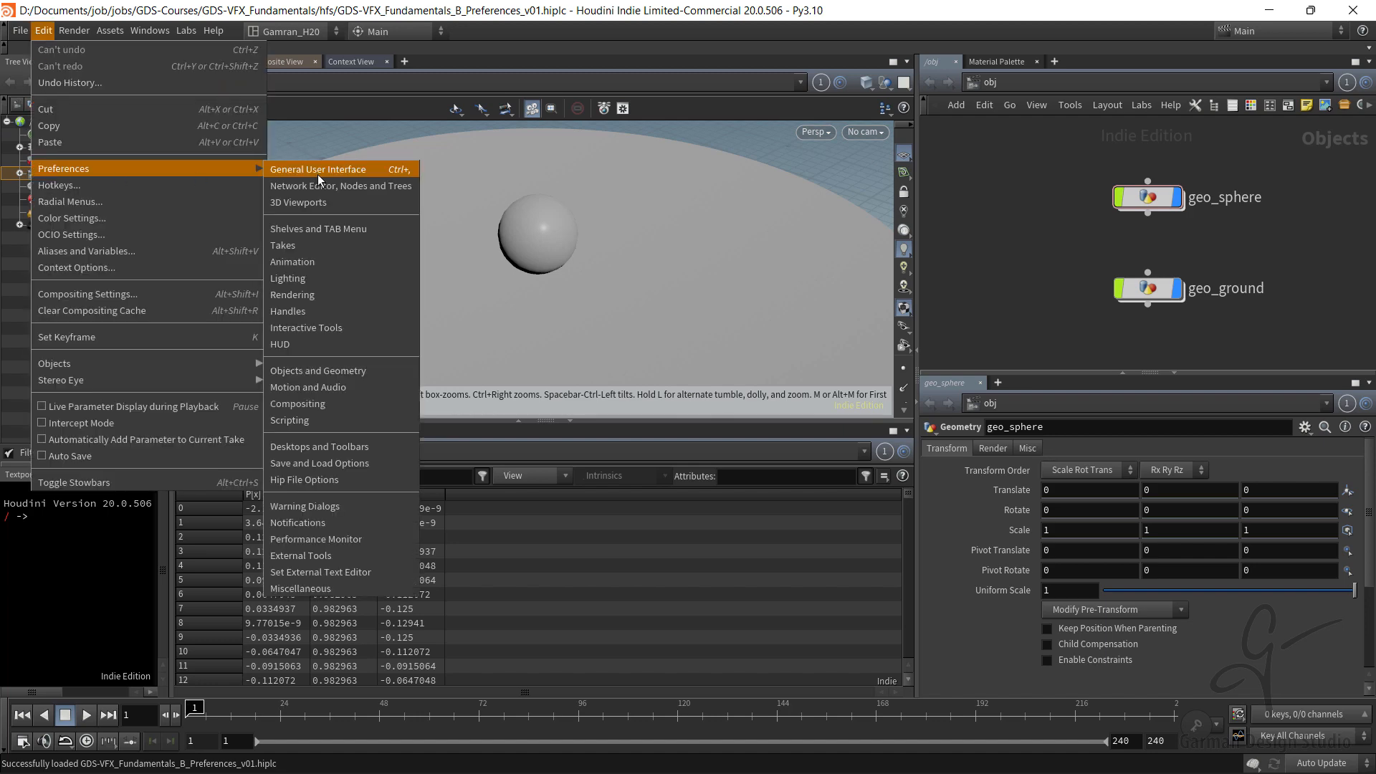
{"action": "left_click", "coordinate": [316, 174]}
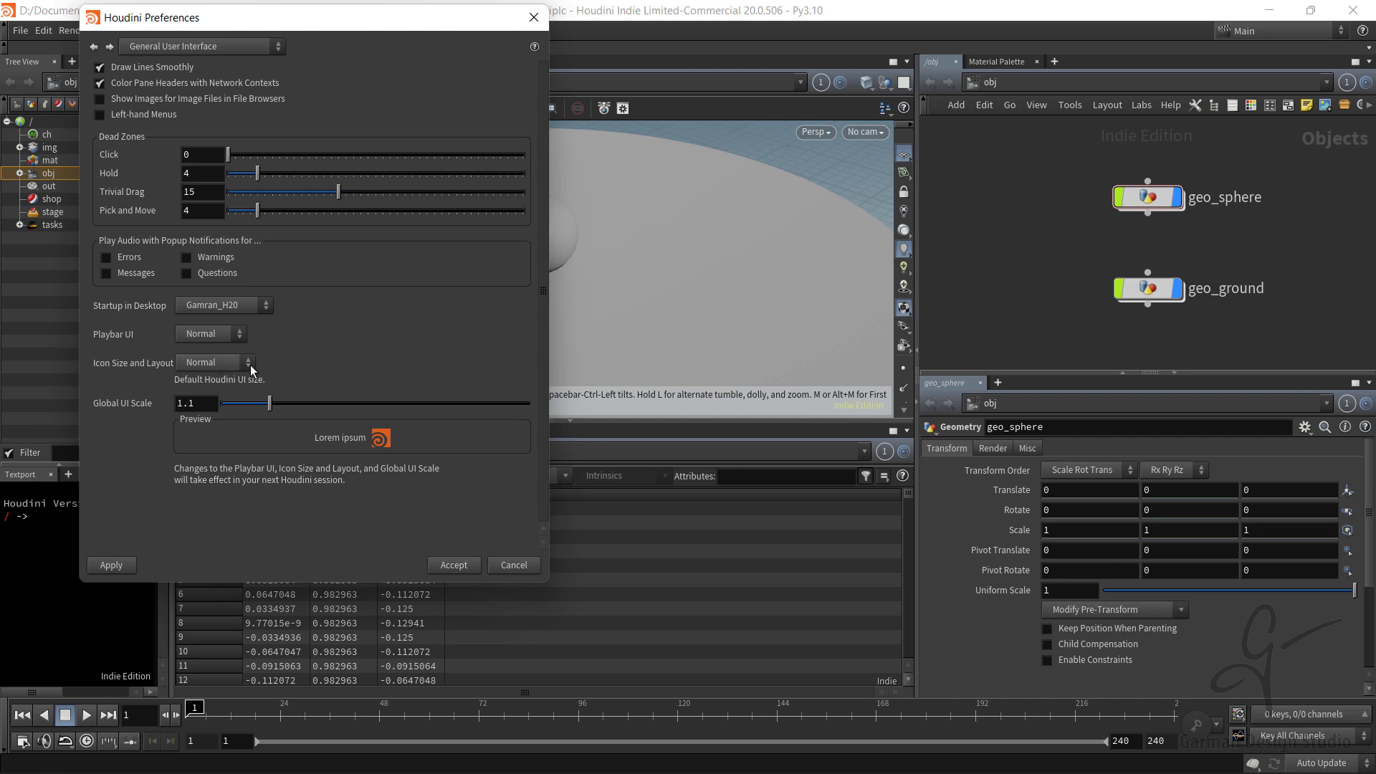
{"action": "left_click", "coordinate": [231, 369]}
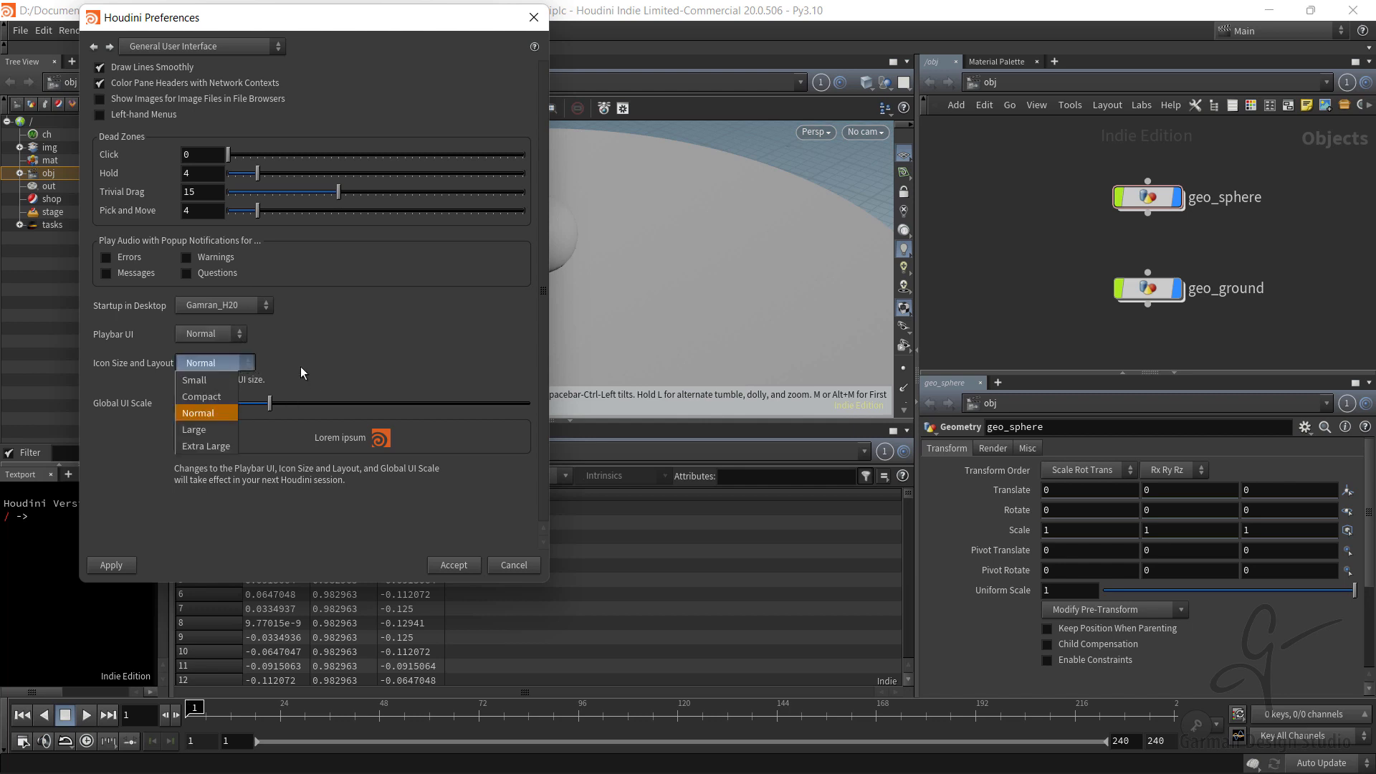
{"action": "left_click", "coordinate": [199, 414]}
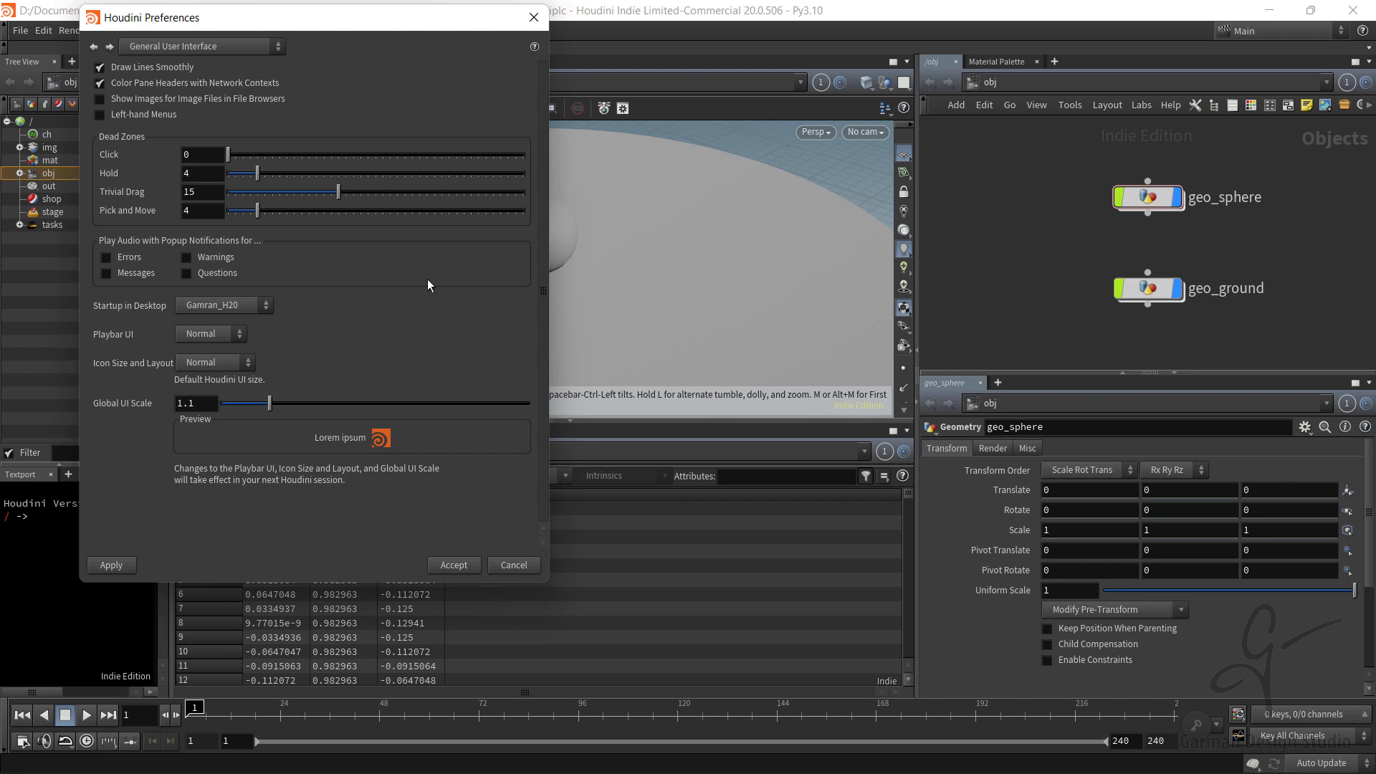
{"action": "left_click", "coordinate": [205, 46]}
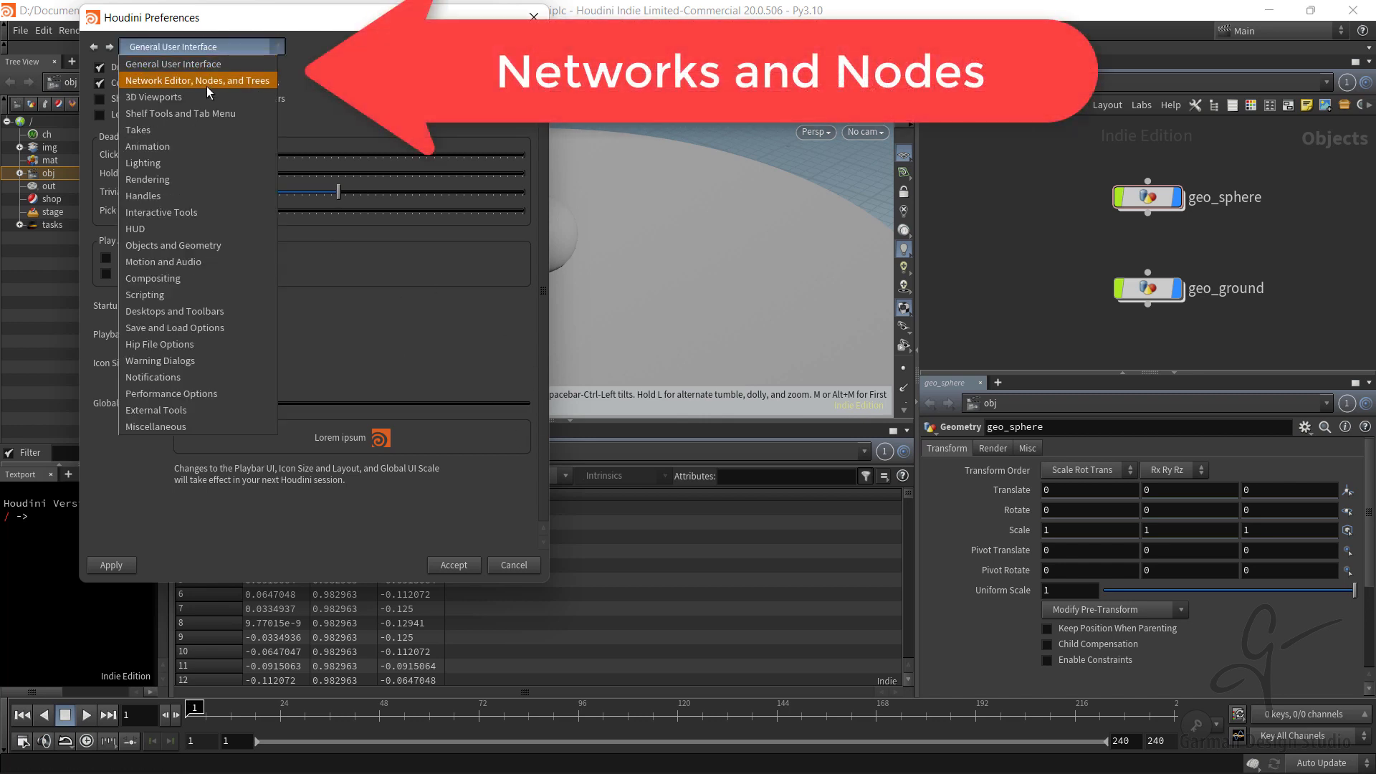
{"action": "left_click", "coordinate": [207, 83]}
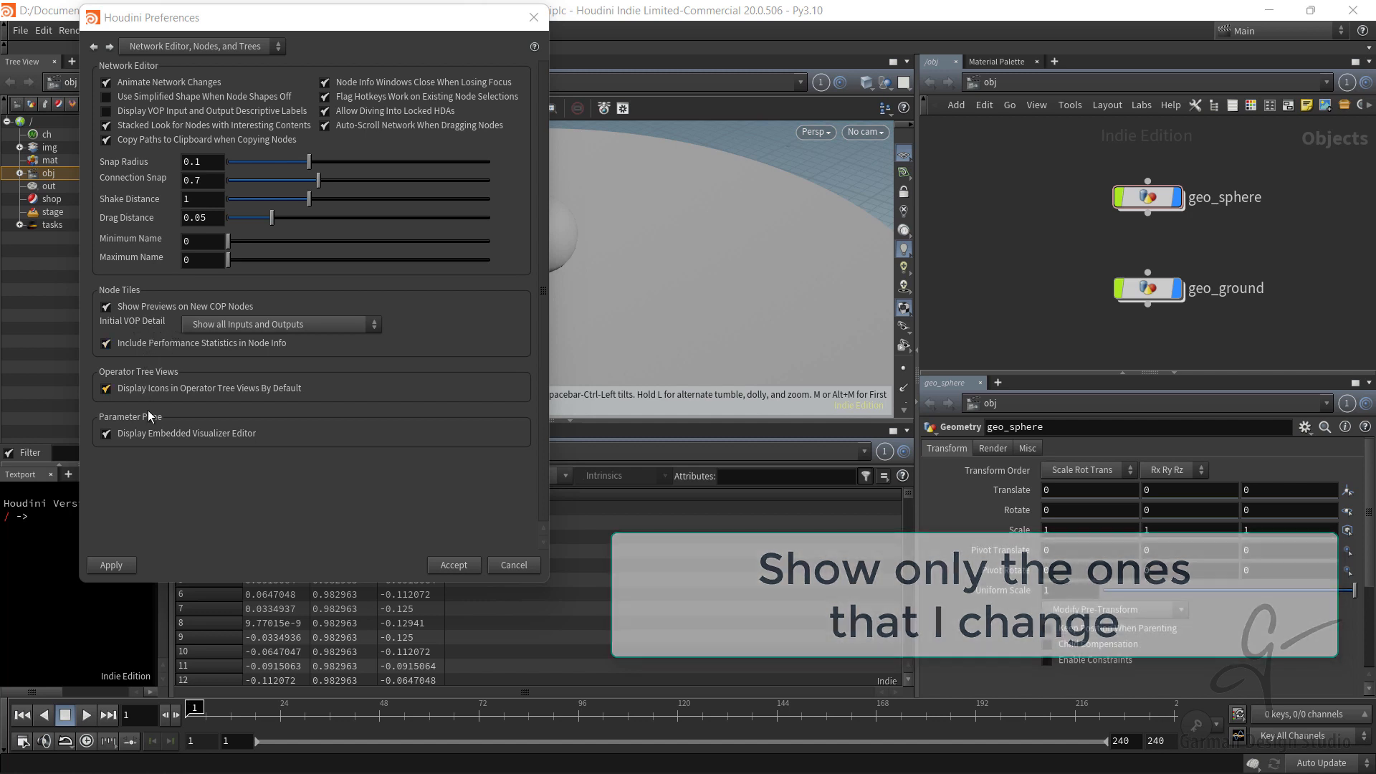
Step: Set Default Homing to Z-Axis in the 3D Viewports preferences and apply the change
{"action": "left_click", "coordinate": [209, 49]}
{"action": "left_click", "coordinate": [200, 99]}
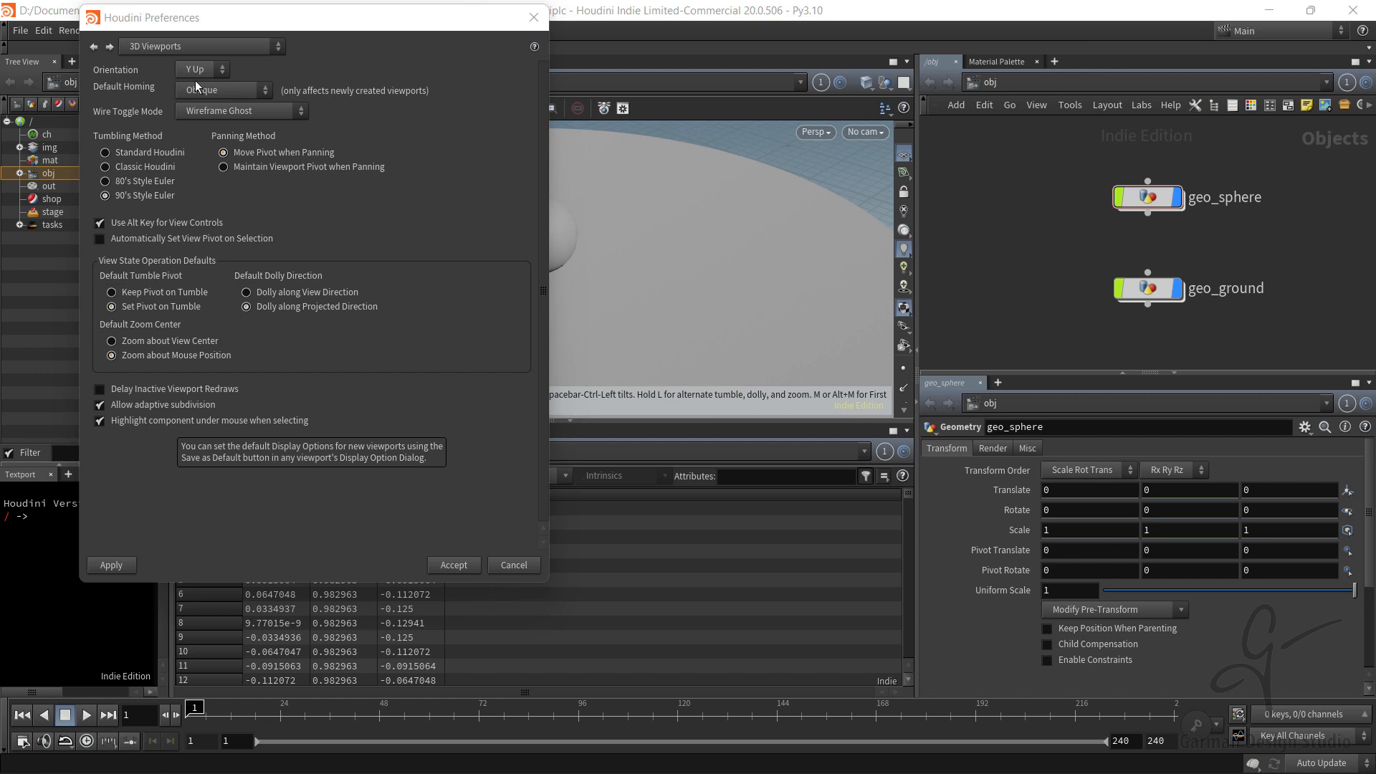
{"action": "left_click", "coordinate": [234, 97]}
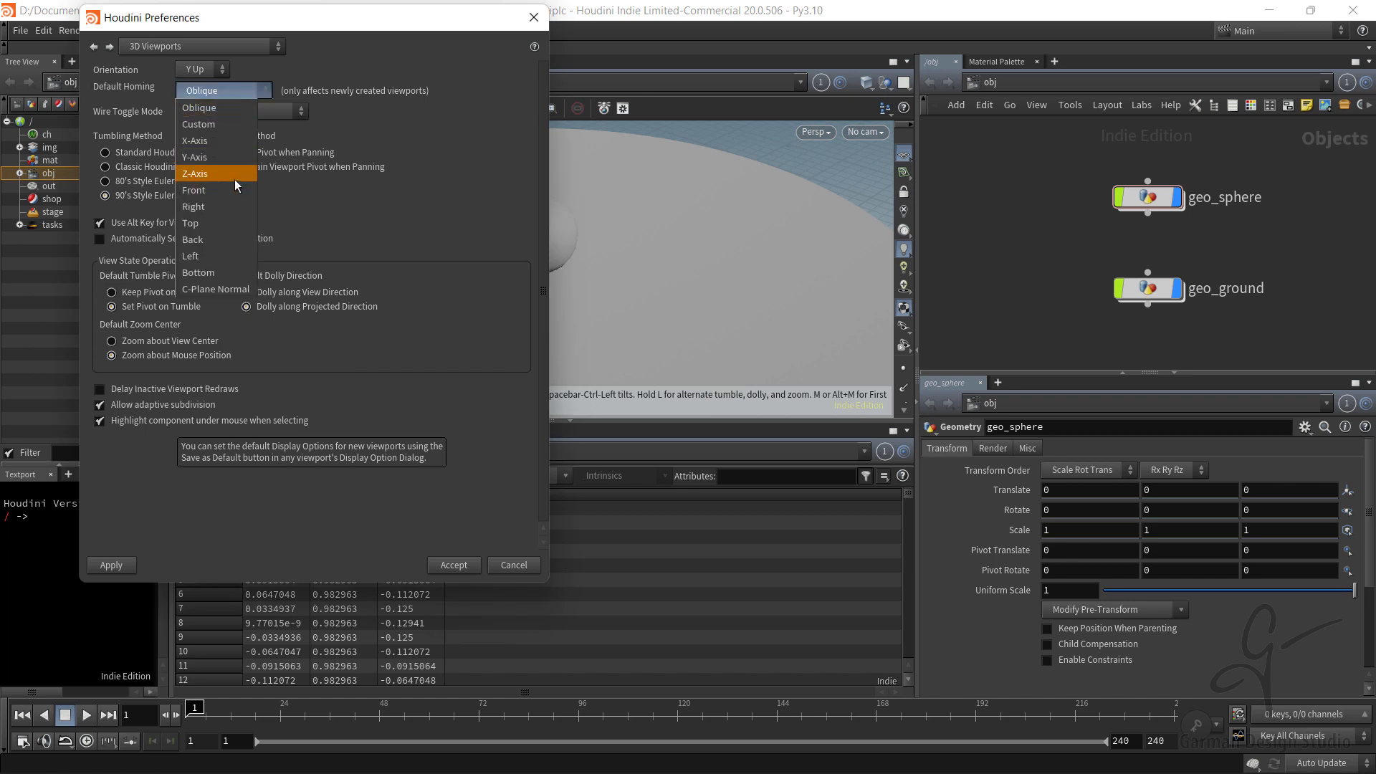
{"action": "left_click", "coordinate": [234, 176]}
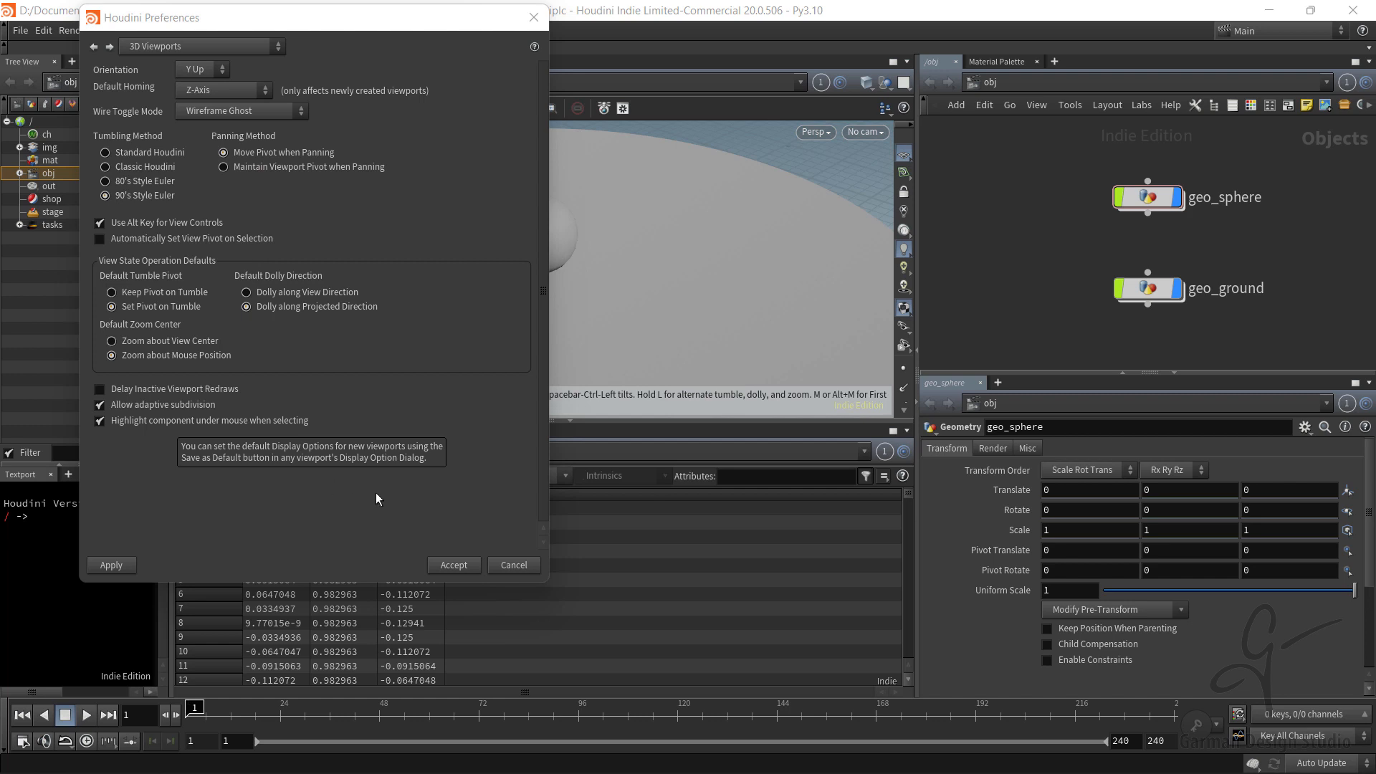
{"action": "left_click", "coordinate": [123, 568]}
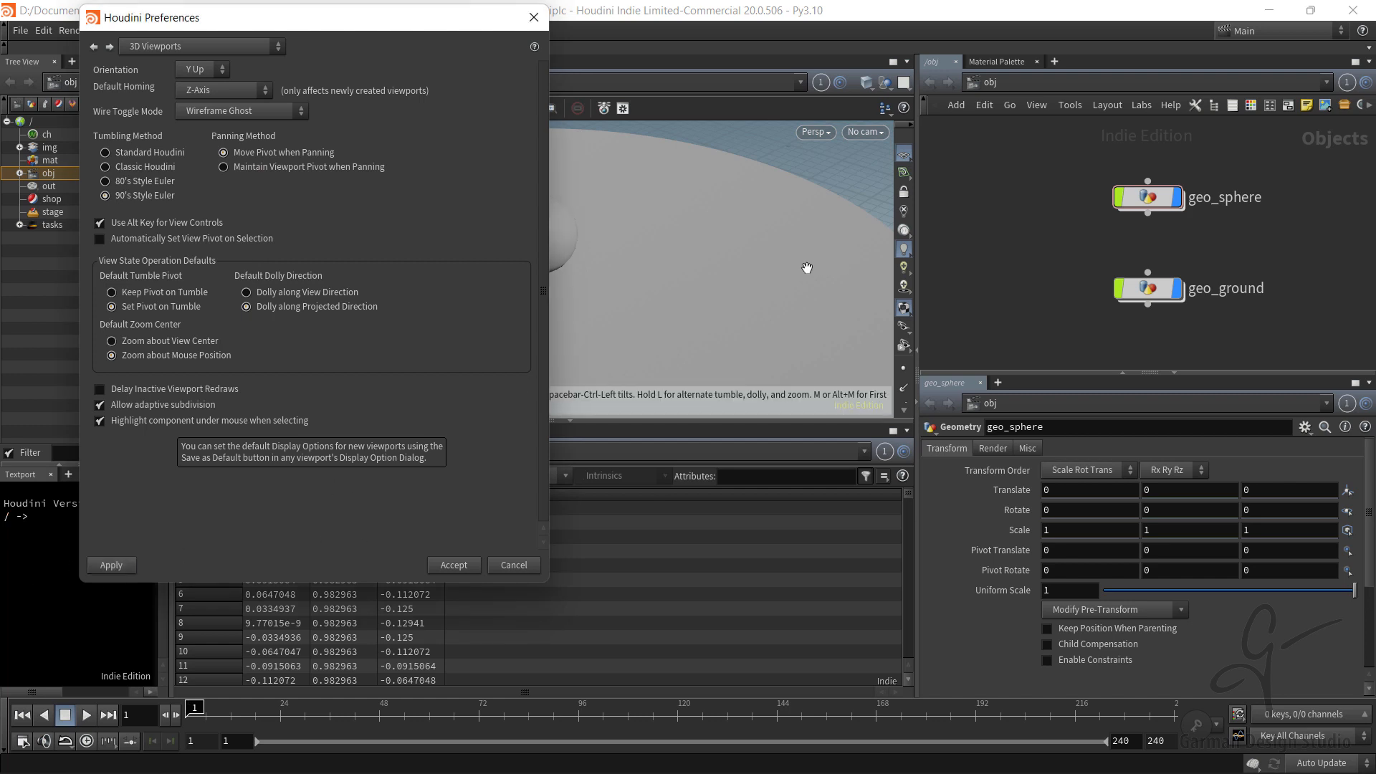
{"action": "scroll", "coordinate": [744, 226], "scroll_direction": "down", "scroll_amount": 1}
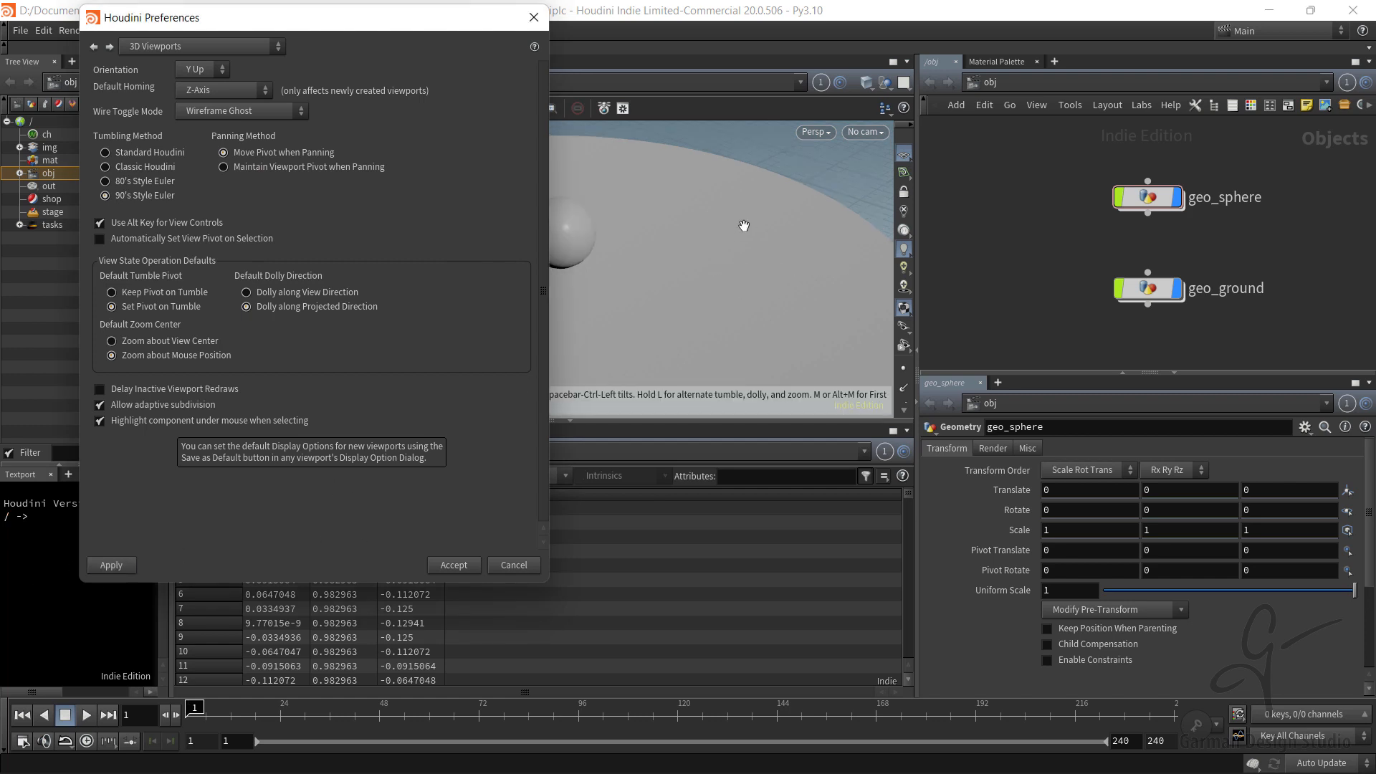
{"action": "scroll", "coordinate": [744, 226], "scroll_direction": "down", "scroll_amount": 2}
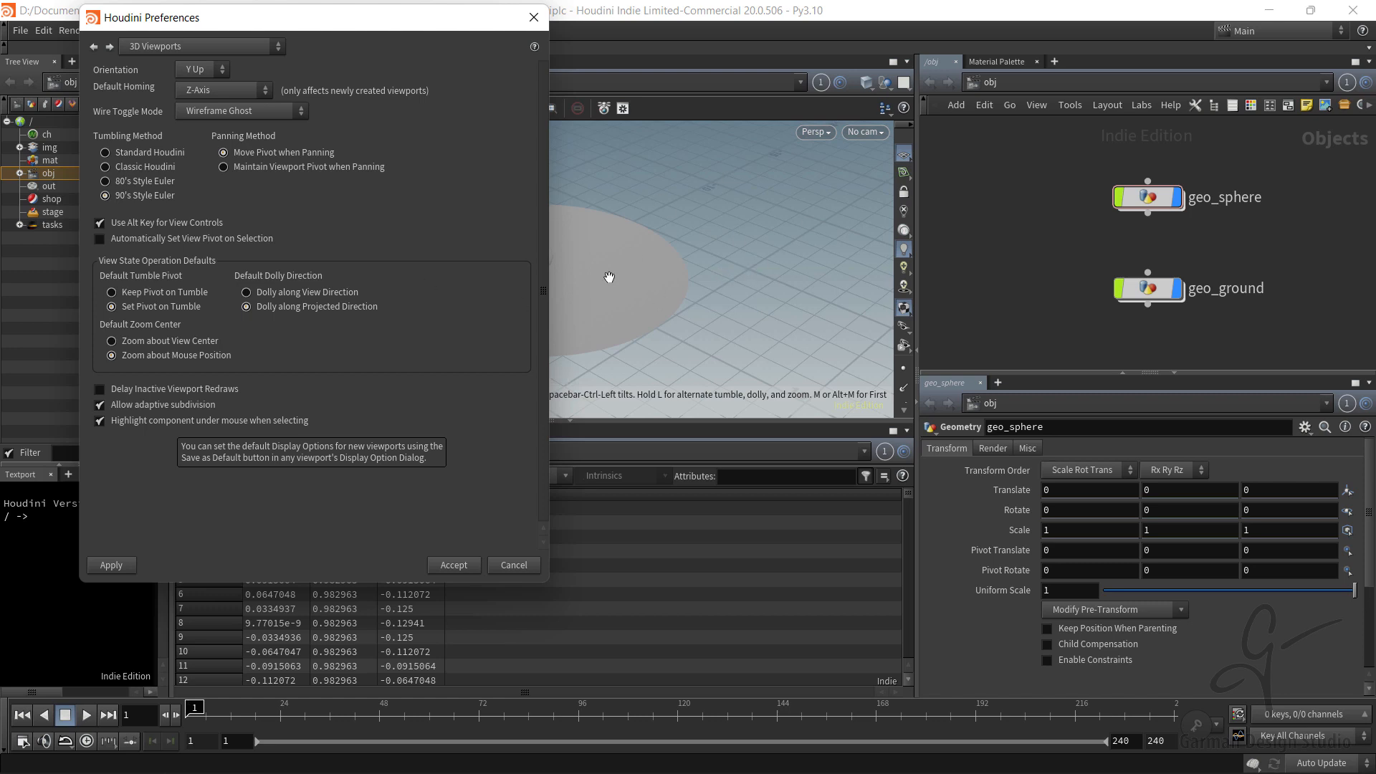
Step: Set Default Homing to Front, accept the preferences and home the scene view on the selected objects
{"action": "left_click", "coordinate": [214, 96]}
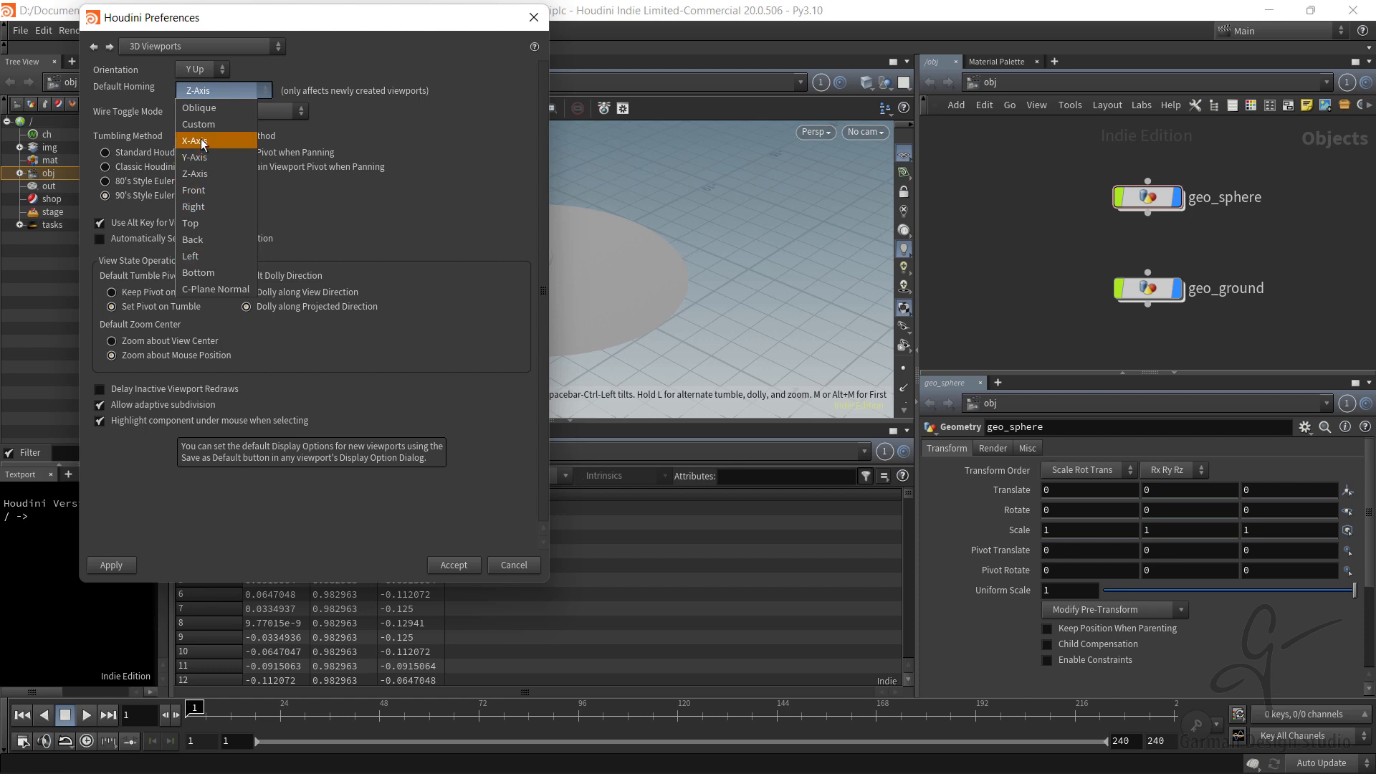
{"action": "left_click", "coordinate": [202, 192]}
{"action": "left_click", "coordinate": [115, 565]}
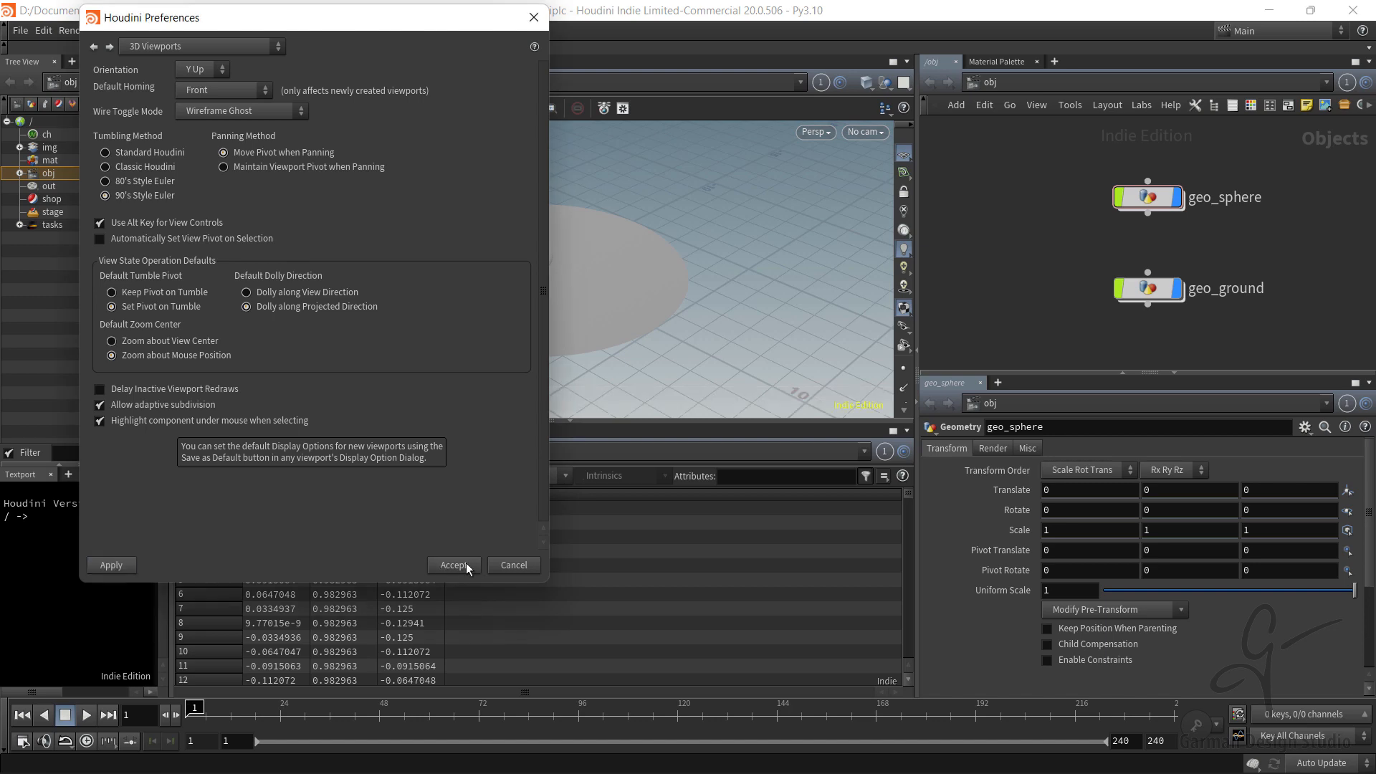
{"action": "left_click", "coordinate": [464, 565]}
{"action": "key", "text": "g"}
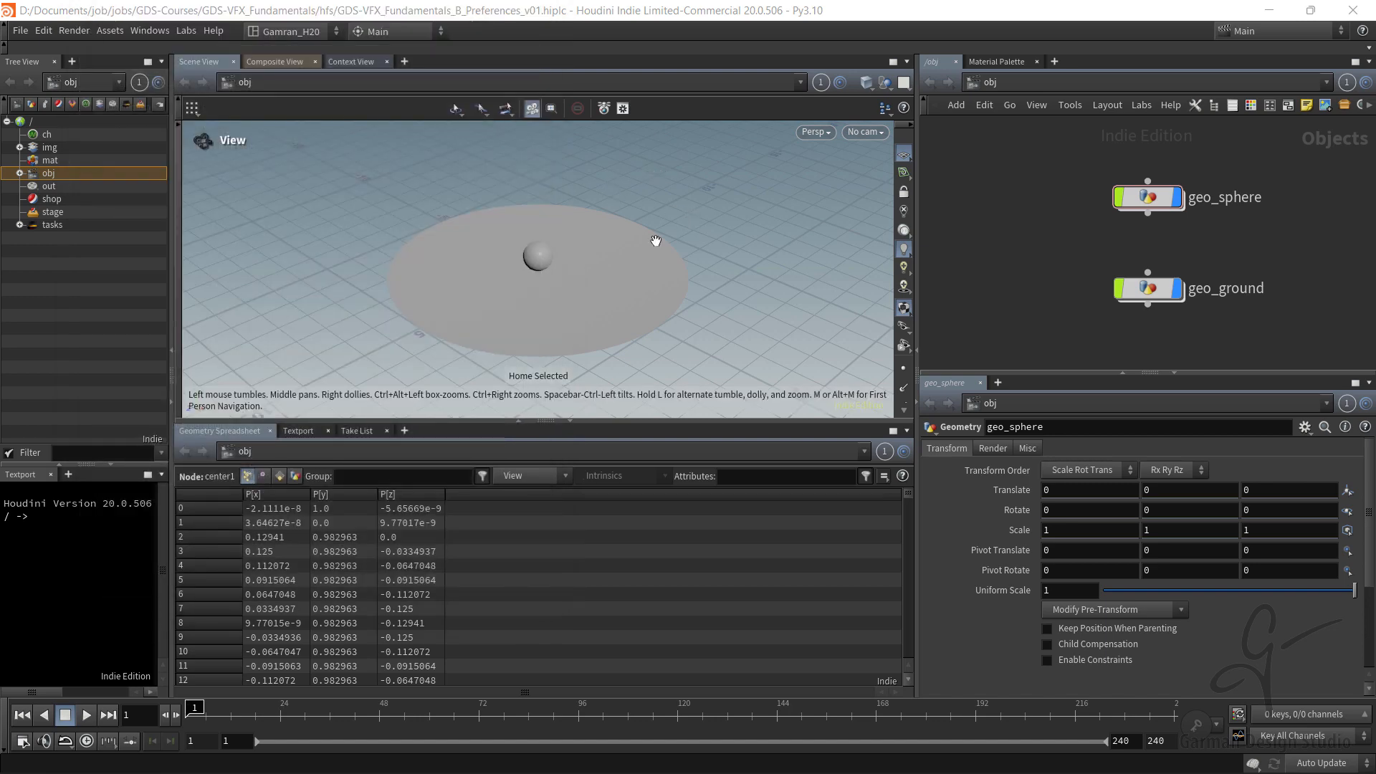
{"action": "left_click_drag", "start_coordinate": [406, 207], "coordinate": [233, 168]}
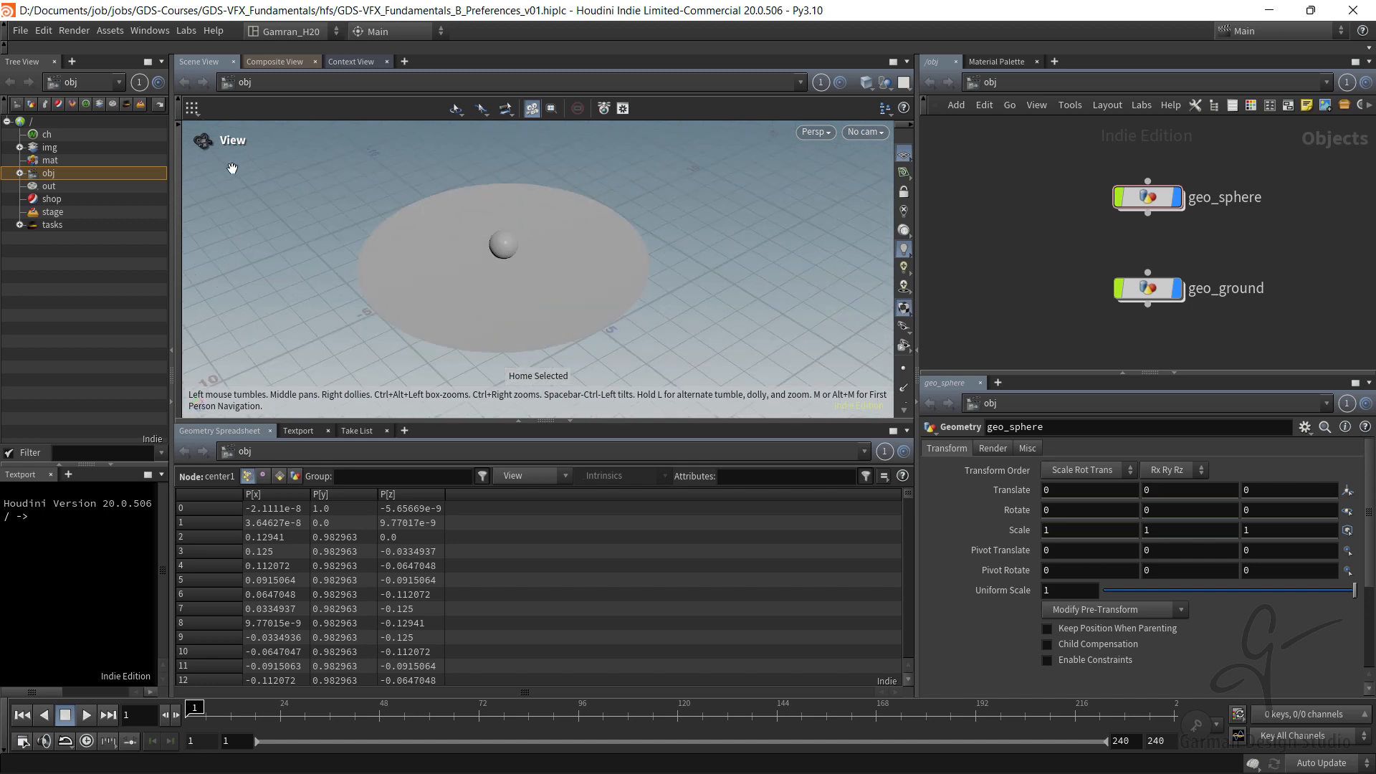
Step: Reopen the preferences to examine the 3D Viewports page, including its Wire Toggle Mode options, and the Takes page
{"action": "left_click", "coordinate": [21, 30]}
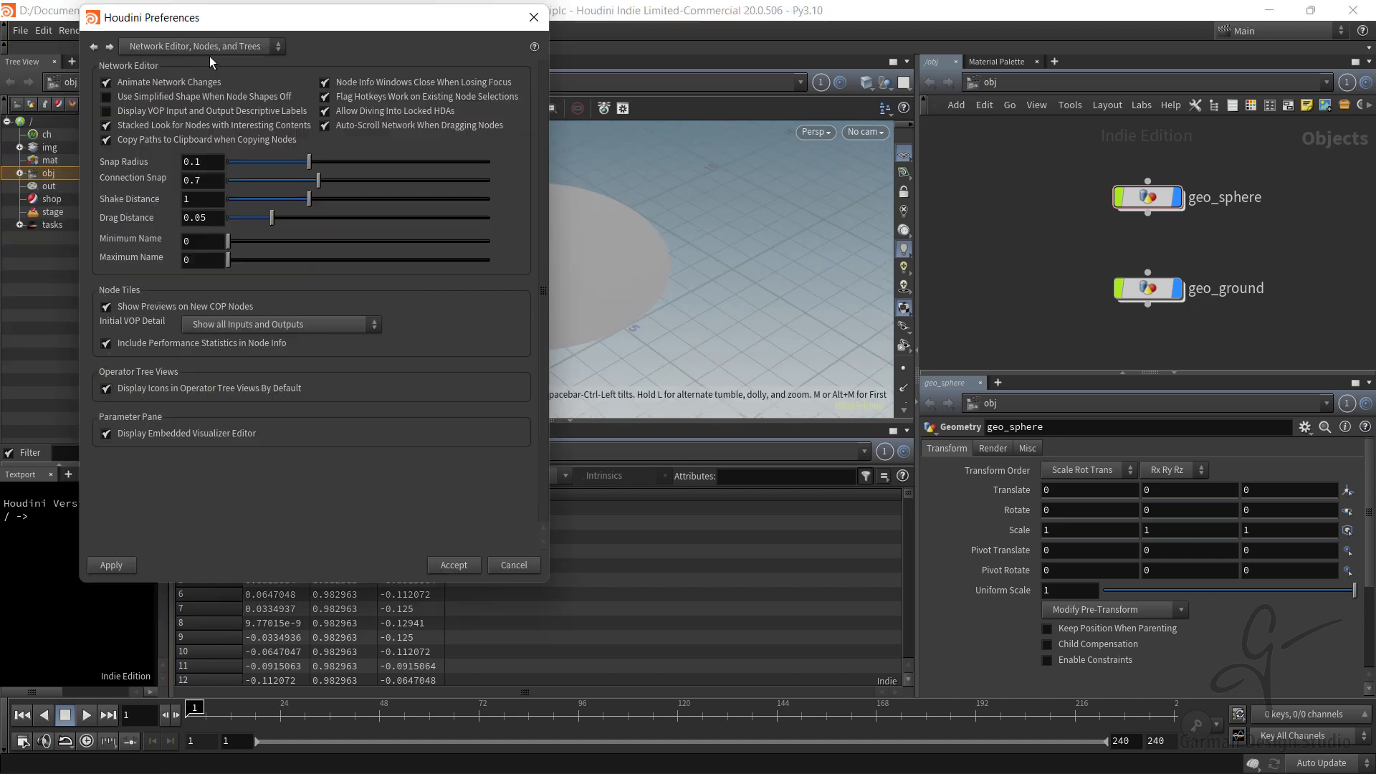
{"action": "left_click", "coordinate": [208, 47]}
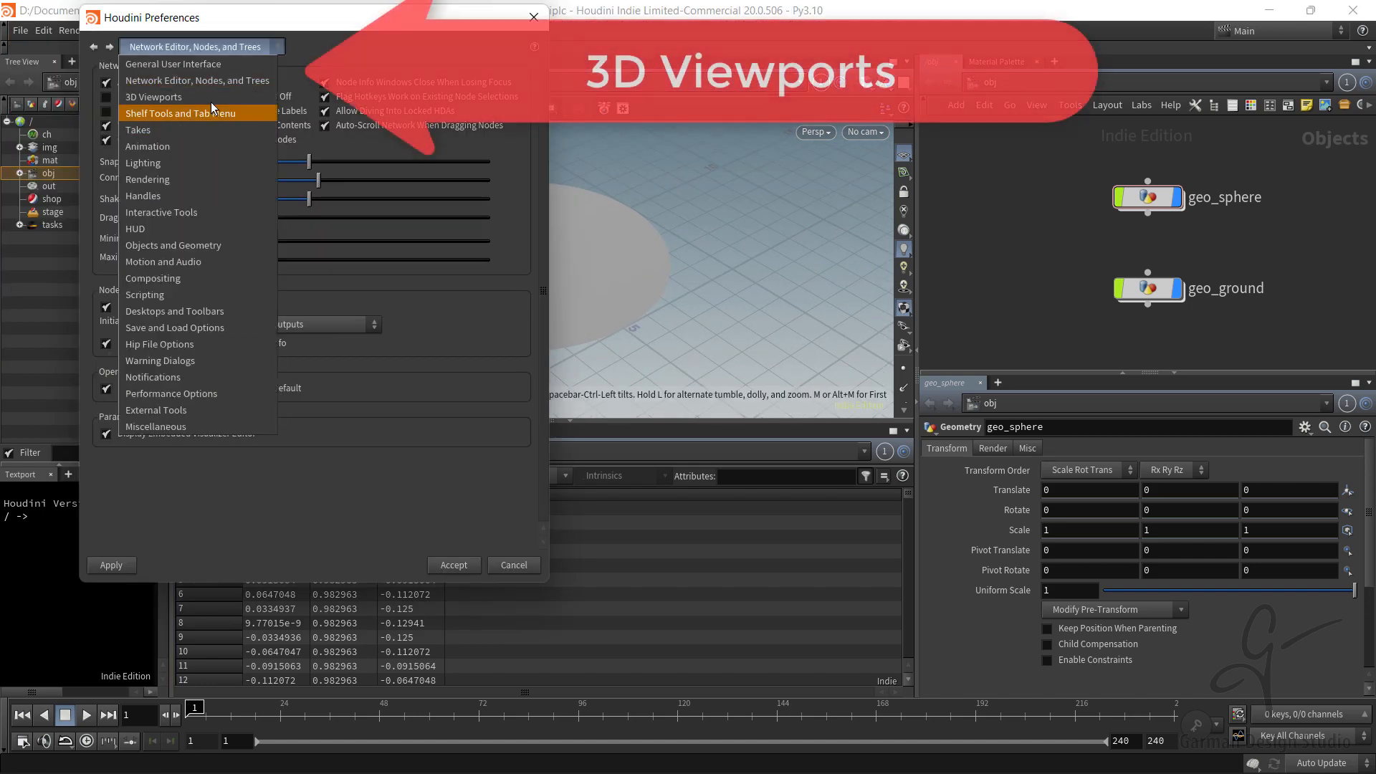
{"action": "left_click", "coordinate": [211, 96]}
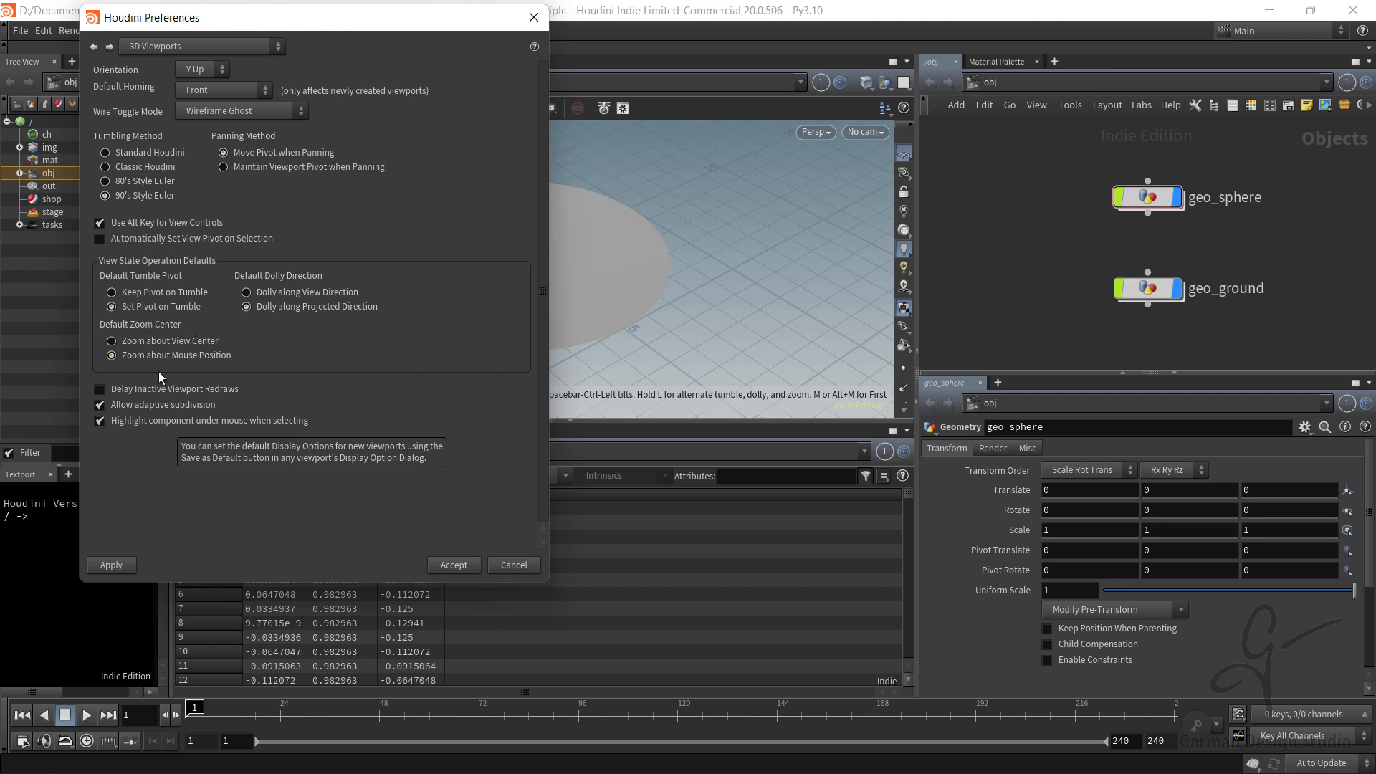
{"action": "left_click", "coordinate": [267, 118]}
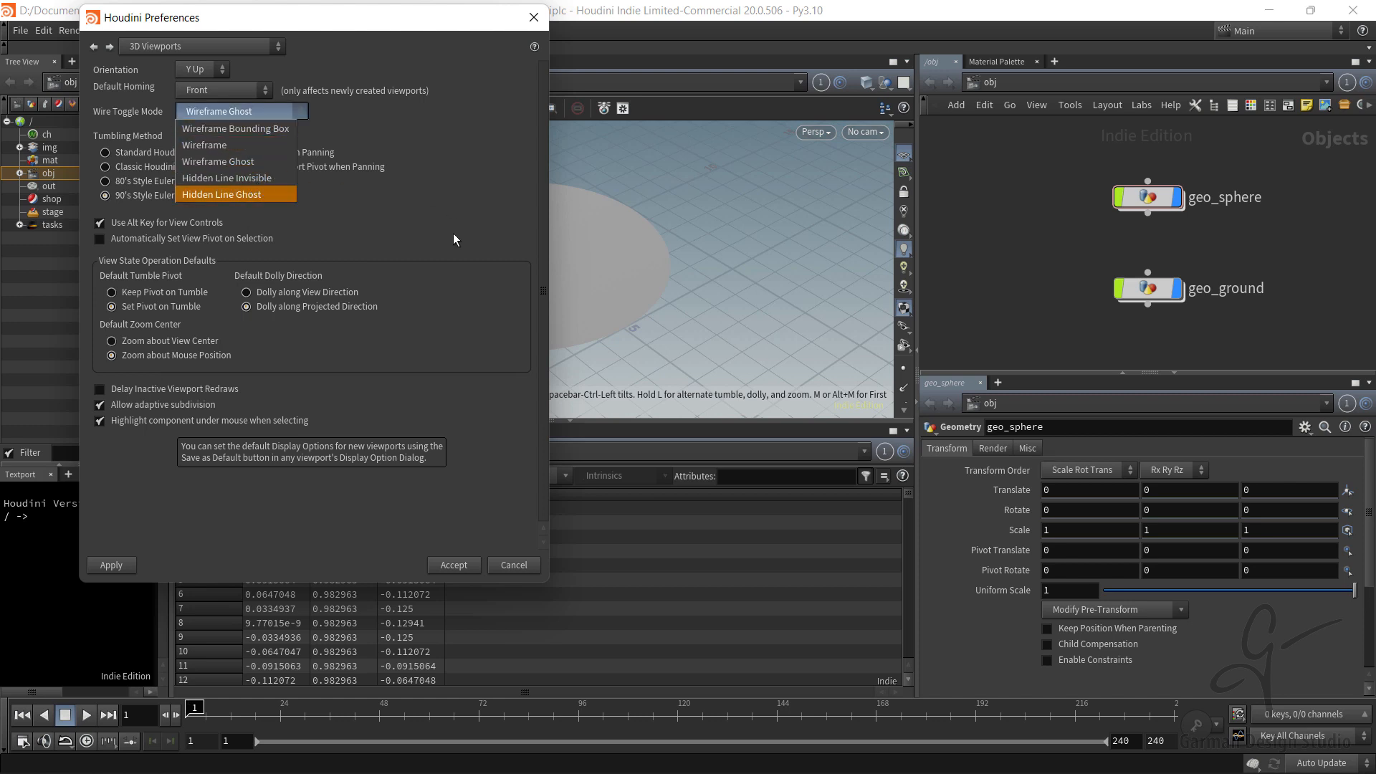
{"action": "left_click", "coordinate": [433, 265]}
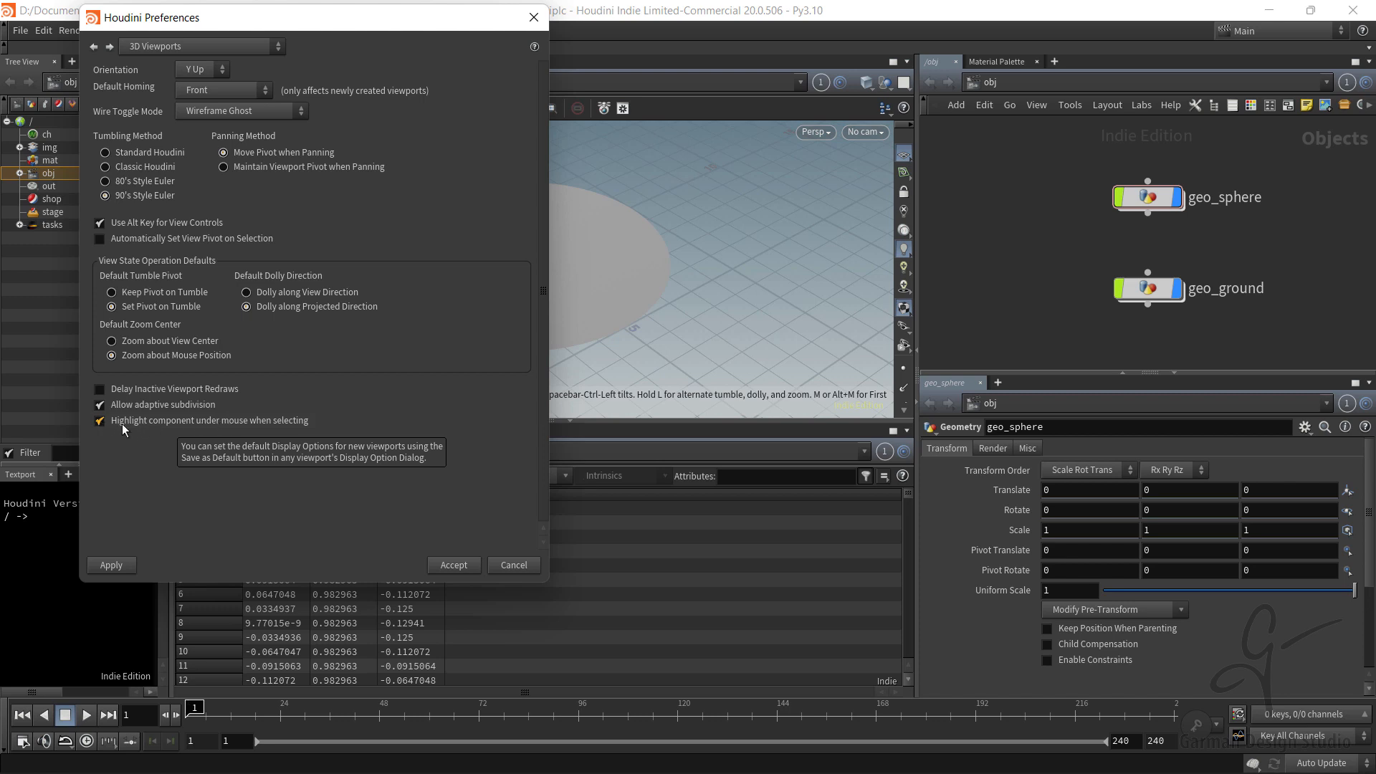
{"action": "left_click", "coordinate": [112, 565]}
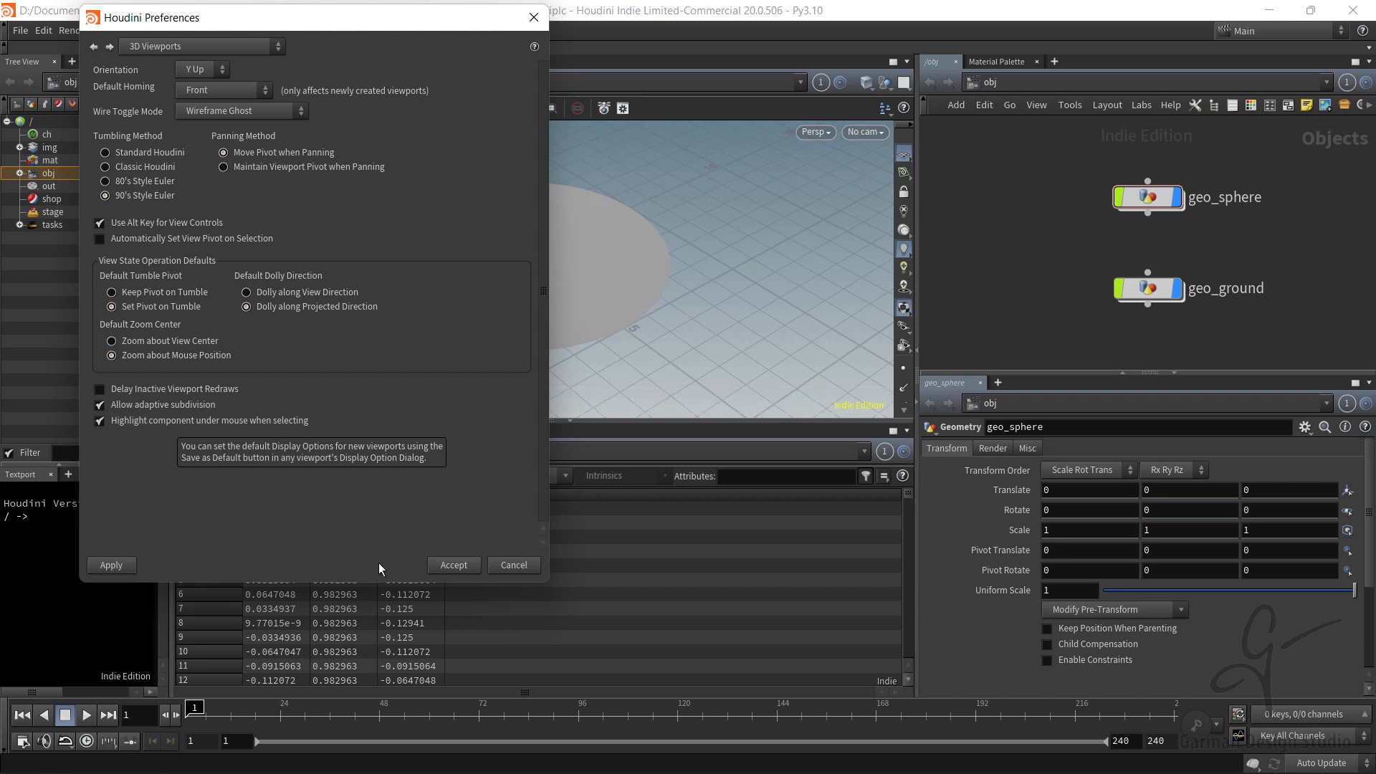
{"action": "left_click", "coordinate": [257, 50]}
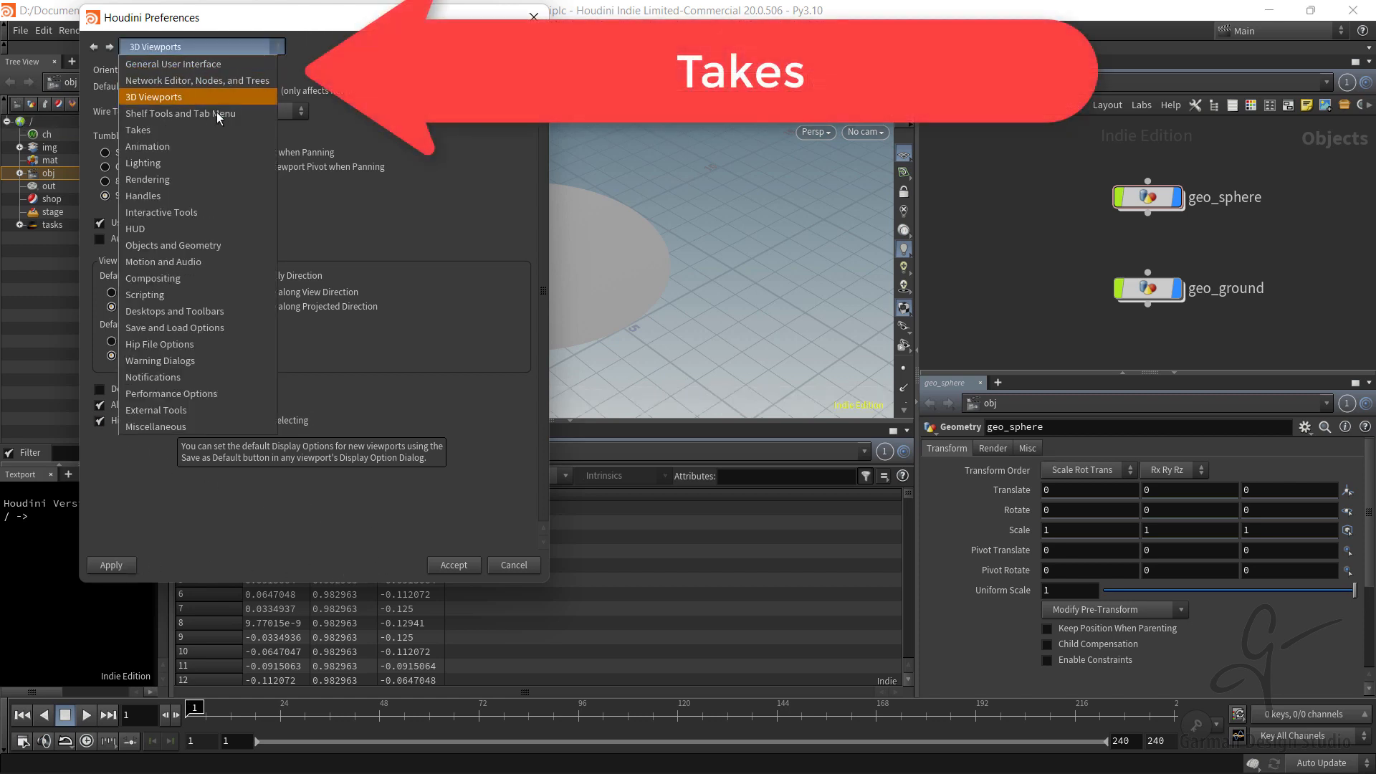
{"action": "left_click", "coordinate": [213, 130]}
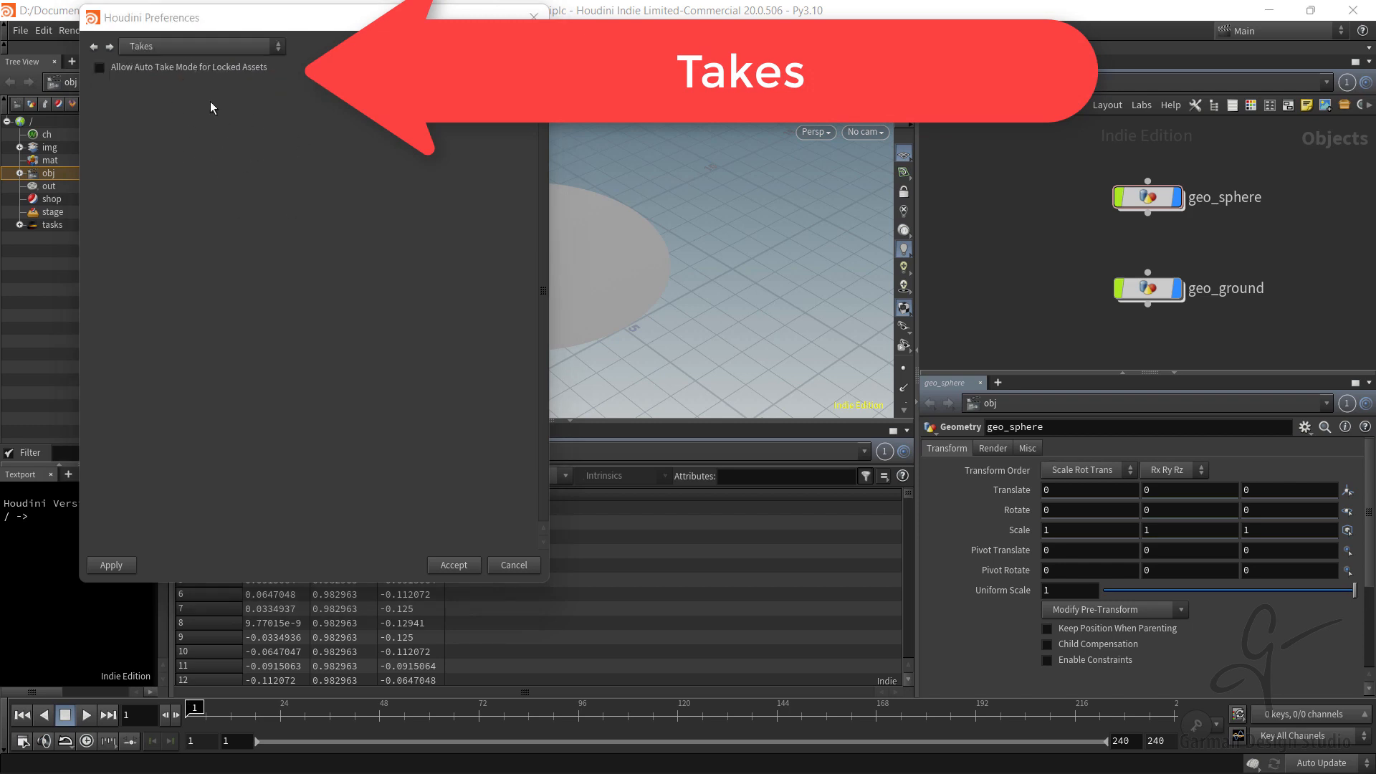
Step: Enable Auto-Key: Add Keyframes on Parameter Change and Auto-Key Tuples Parameters in the Animation preferences
{"action": "left_click", "coordinate": [225, 50]}
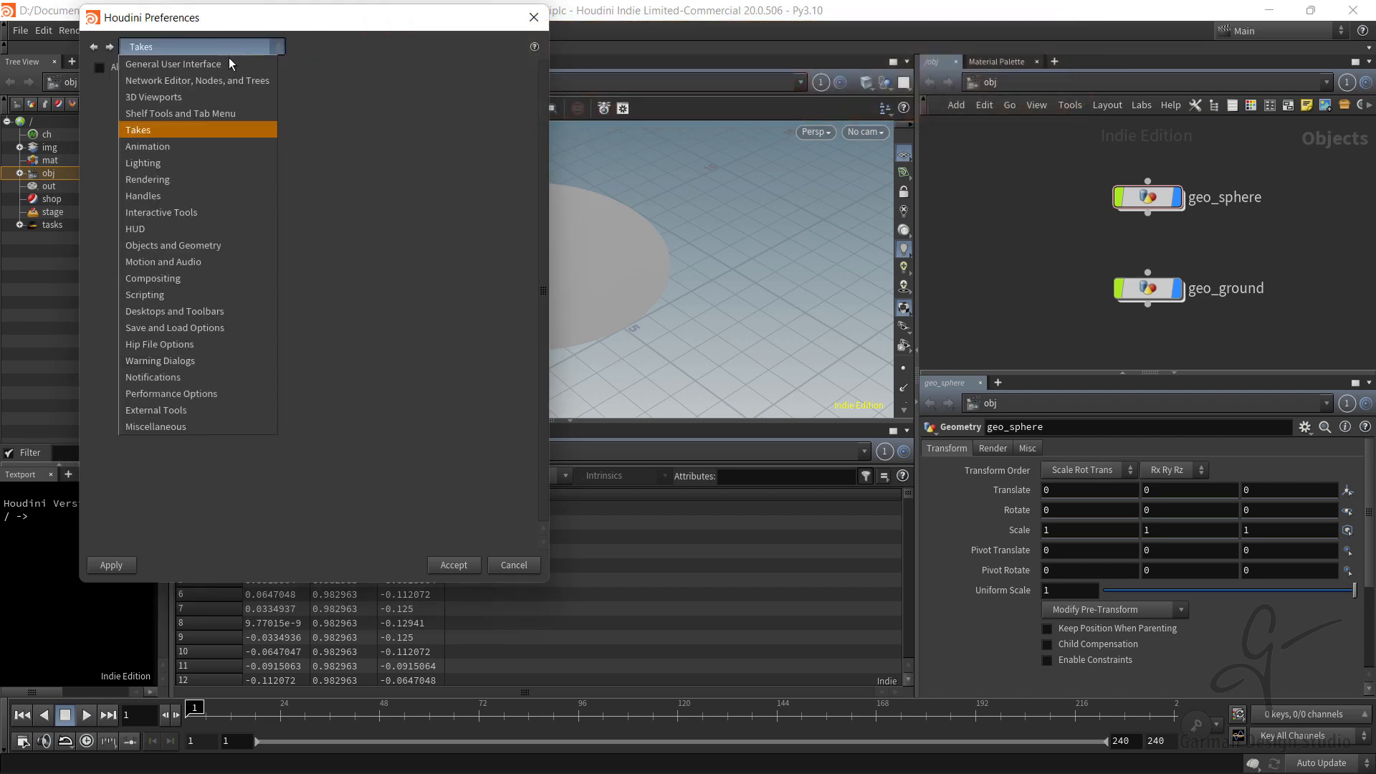
{"action": "left_click", "coordinate": [227, 145]}
{"action": "left_click", "coordinate": [105, 85]}
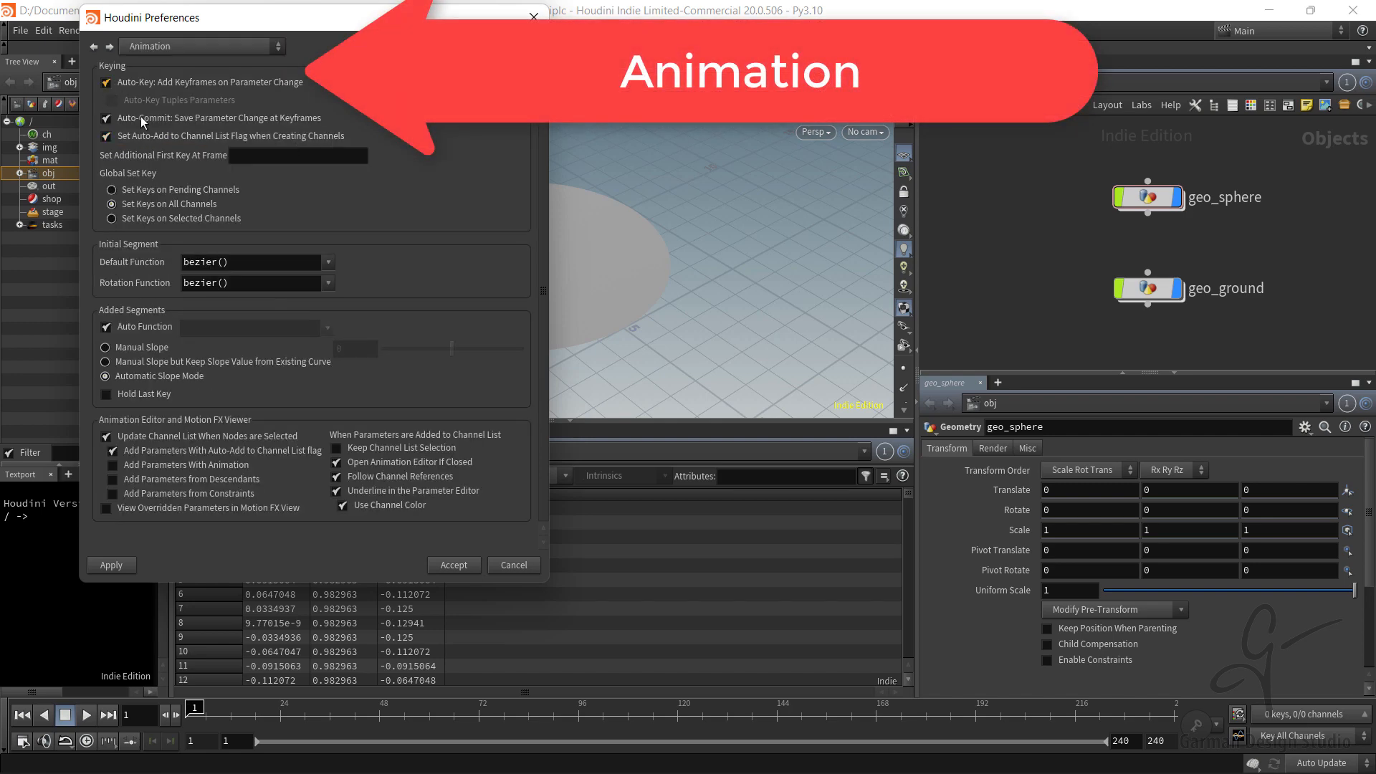
{"action": "left_click", "coordinate": [112, 101]}
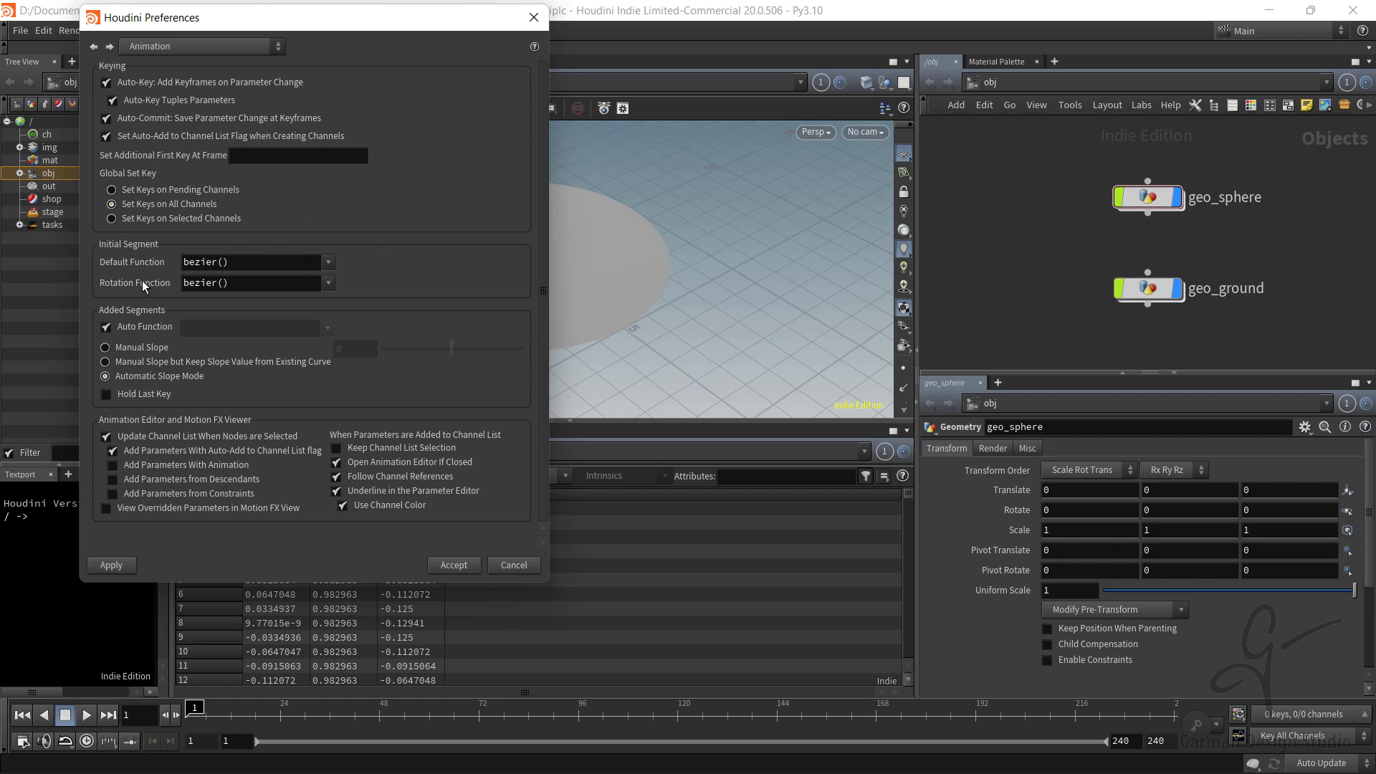
Step: Set both the Default Function and the Rotation Function of the initial segment to linear()
{"action": "left_click", "coordinate": [328, 265]}
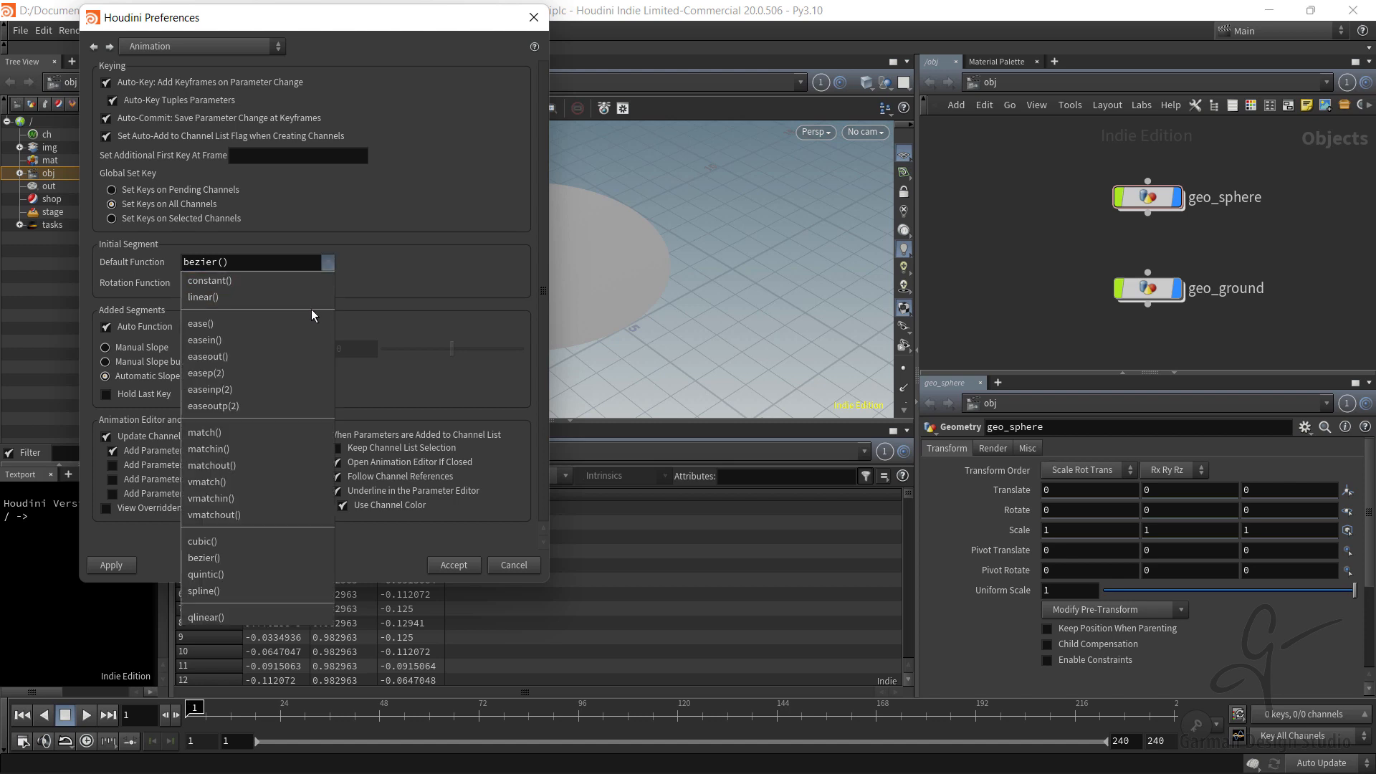
{"action": "left_click", "coordinate": [306, 299]}
{"action": "left_click", "coordinate": [329, 284]}
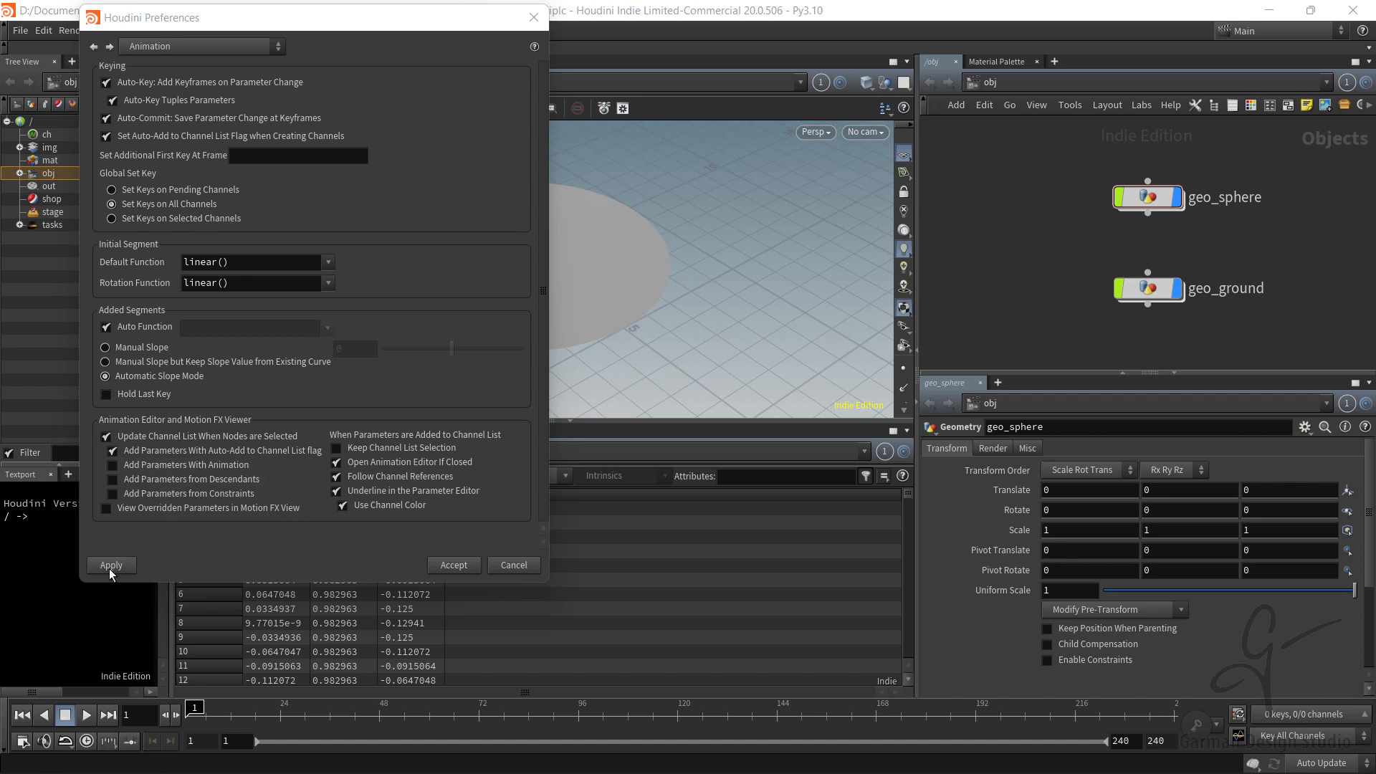
Step: Review the Lighting preferences, and enable MaterialX among the available render nodes on the Rendering page, leaving Pixar's RenderMan 21.0 disabled
{"action": "left_click", "coordinate": [209, 46]}
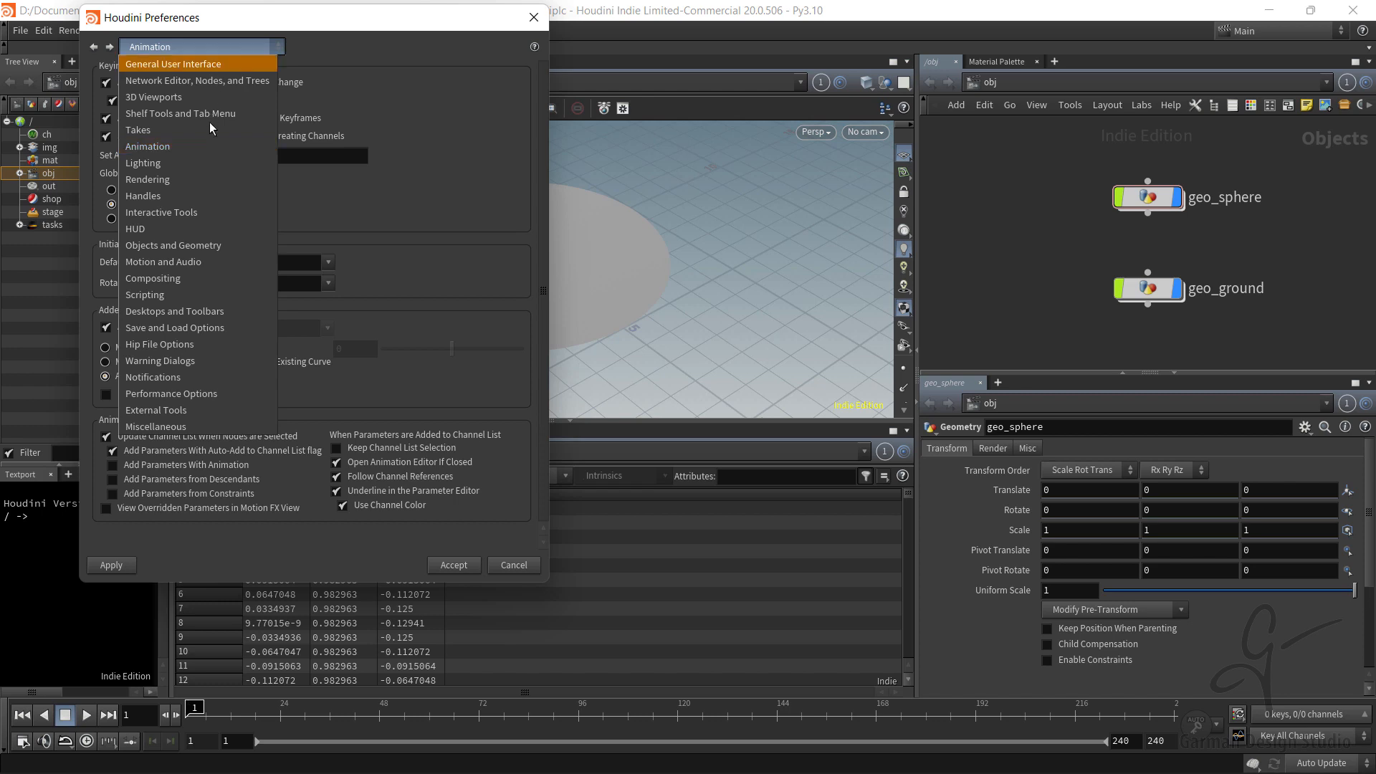
{"action": "left_click", "coordinate": [208, 166]}
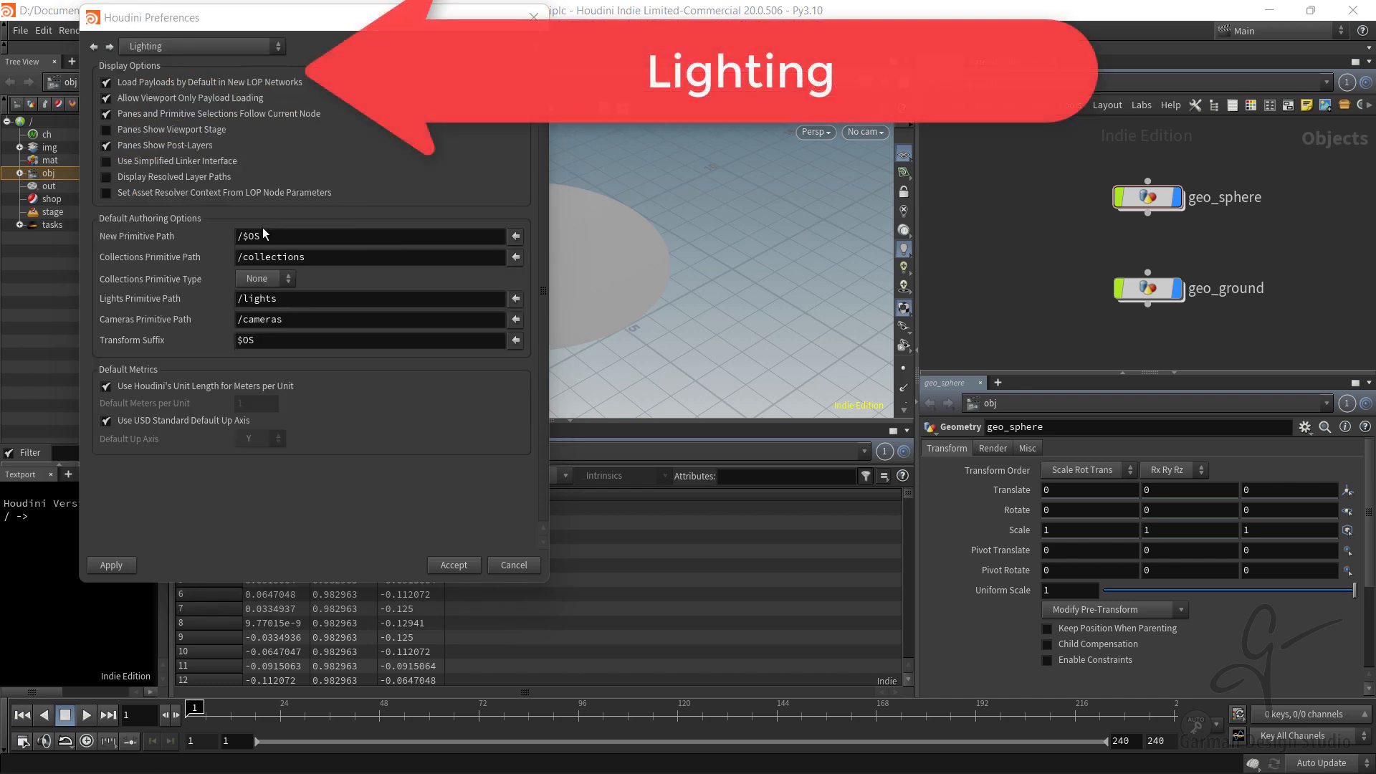
{"action": "left_click", "coordinate": [238, 45]}
{"action": "left_click", "coordinate": [222, 180]}
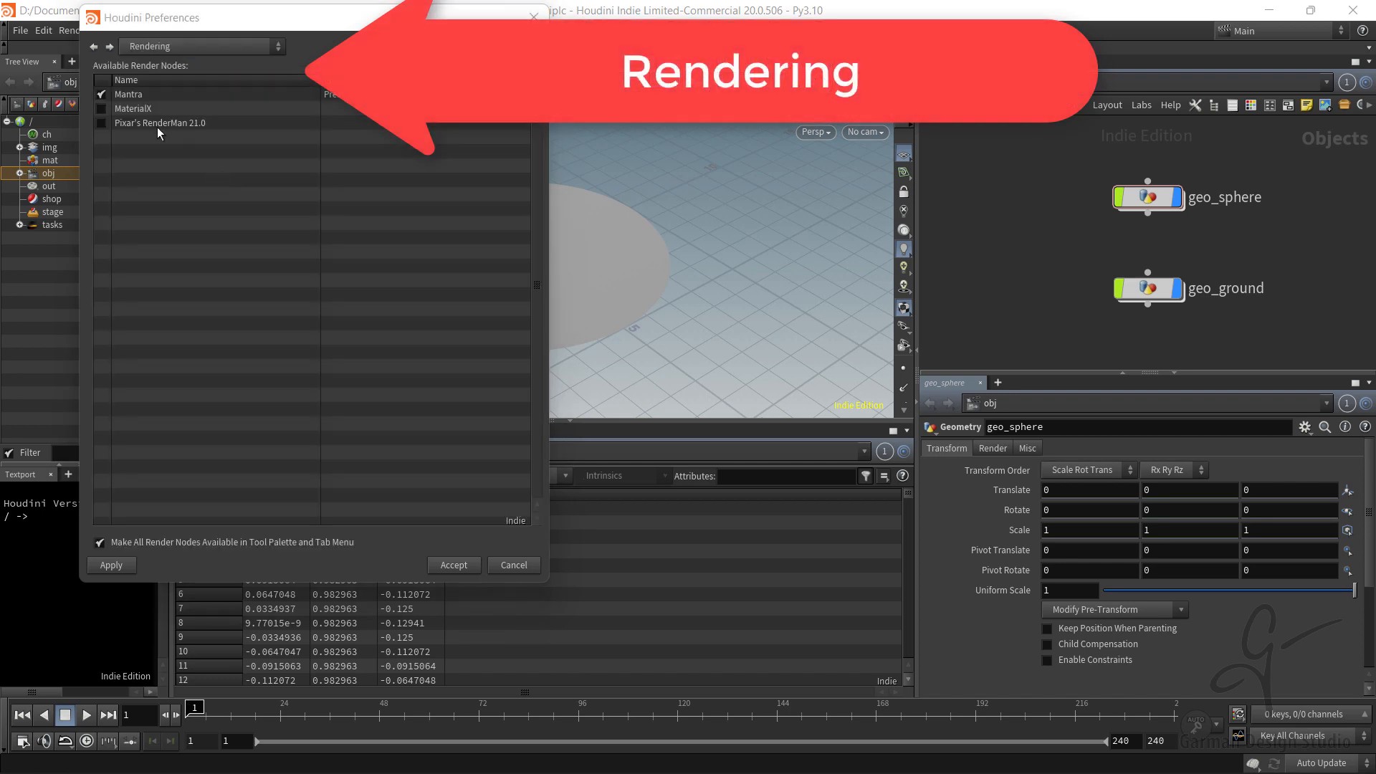
{"action": "left_click", "coordinate": [101, 109]}
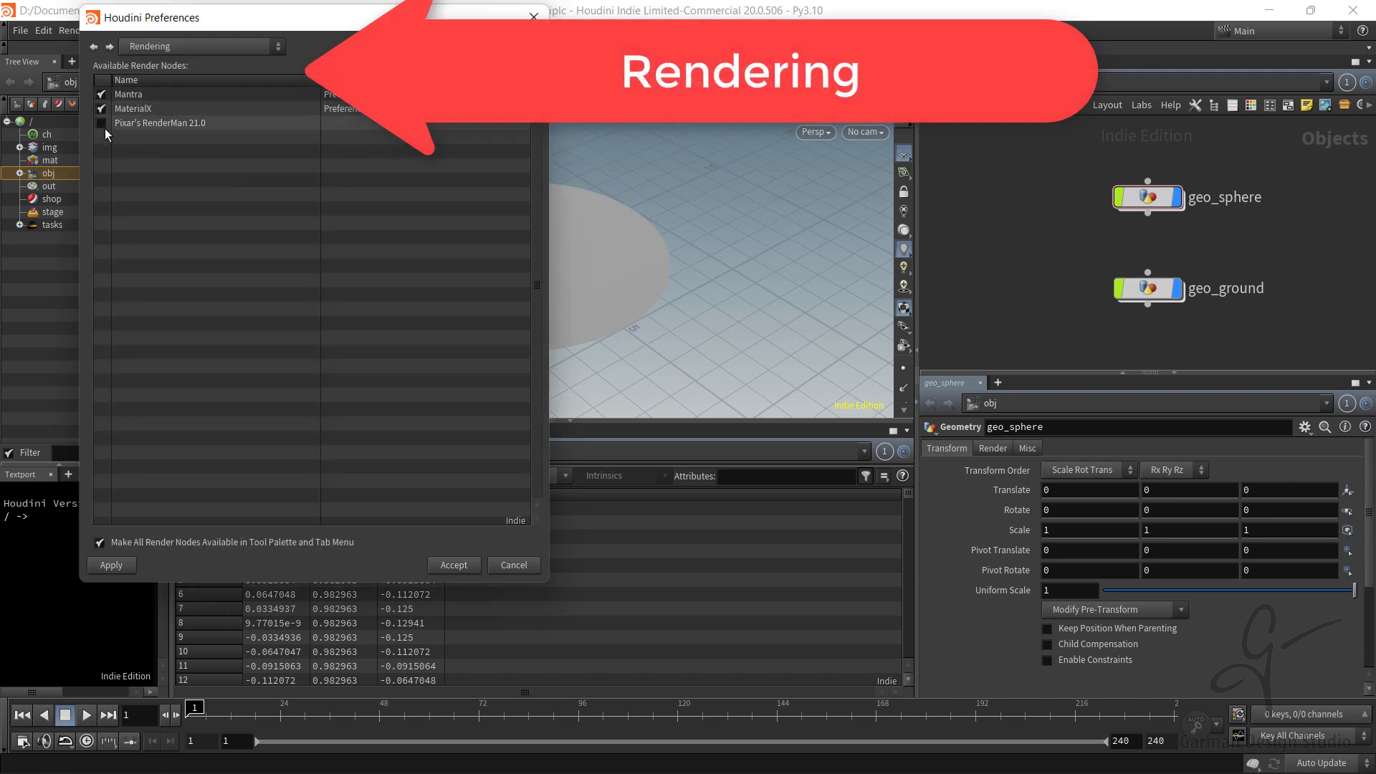
{"action": "left_click", "coordinate": [101, 124]}
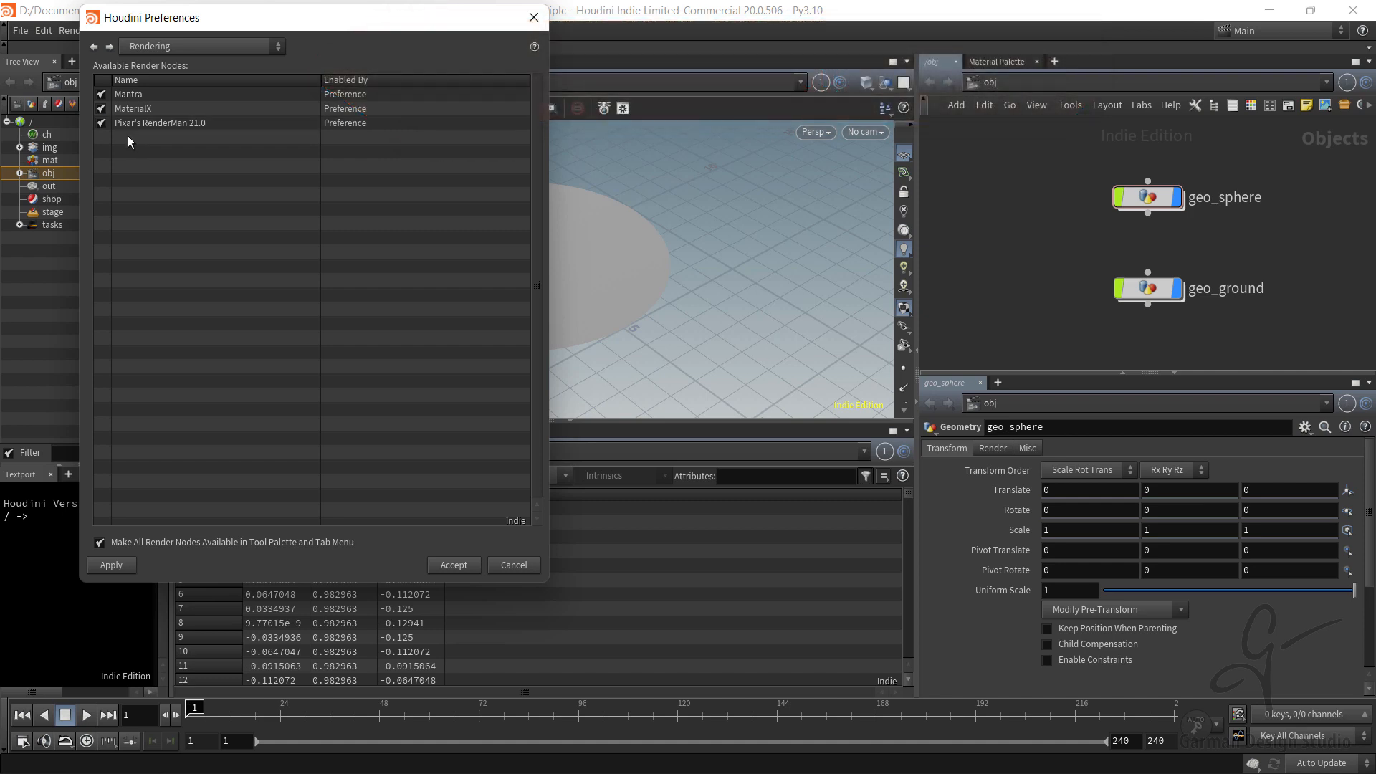
{"action": "left_click", "coordinate": [100, 124]}
Step: Examine the Handles, Interactive Tools and HUD preference pages
{"action": "left_click", "coordinate": [205, 47]}
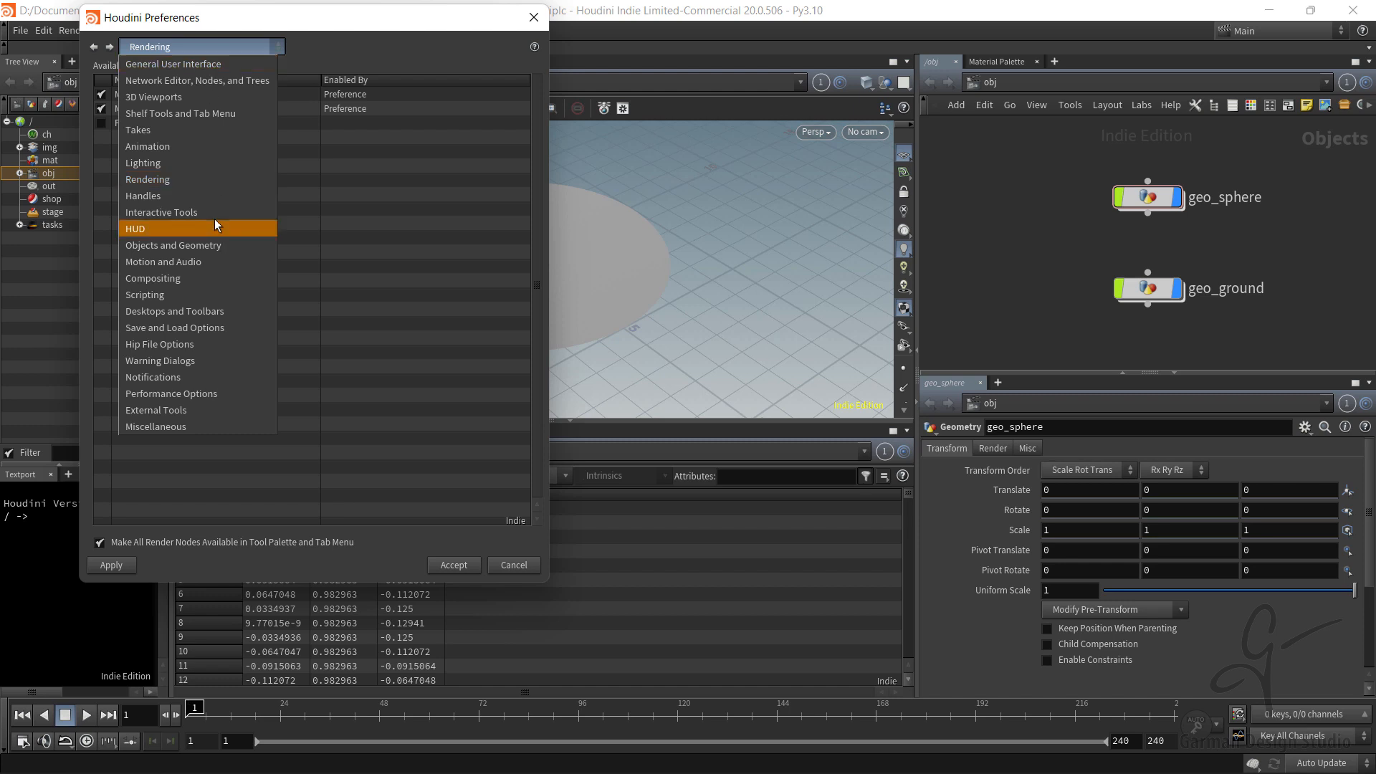
{"action": "left_click", "coordinate": [180, 195]}
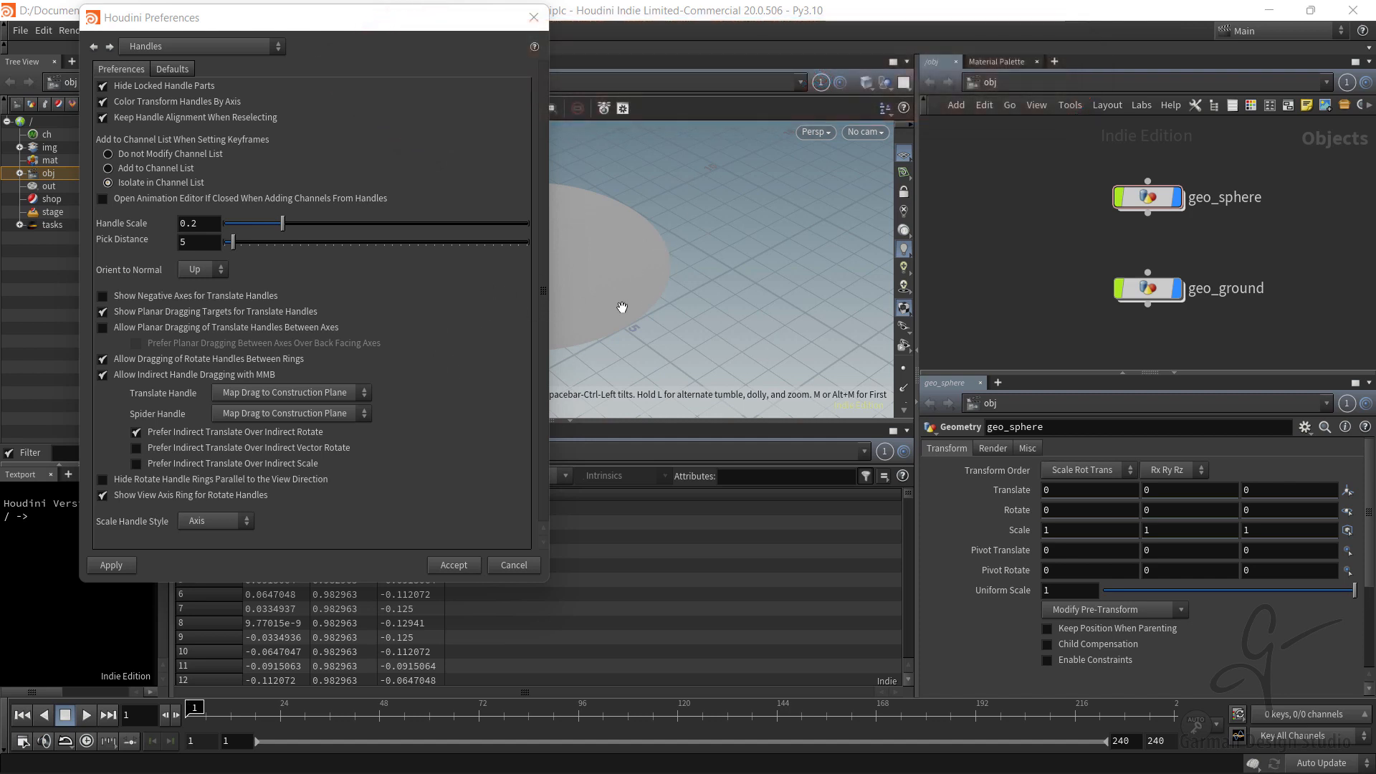
{"action": "left_click", "coordinate": [199, 47]}
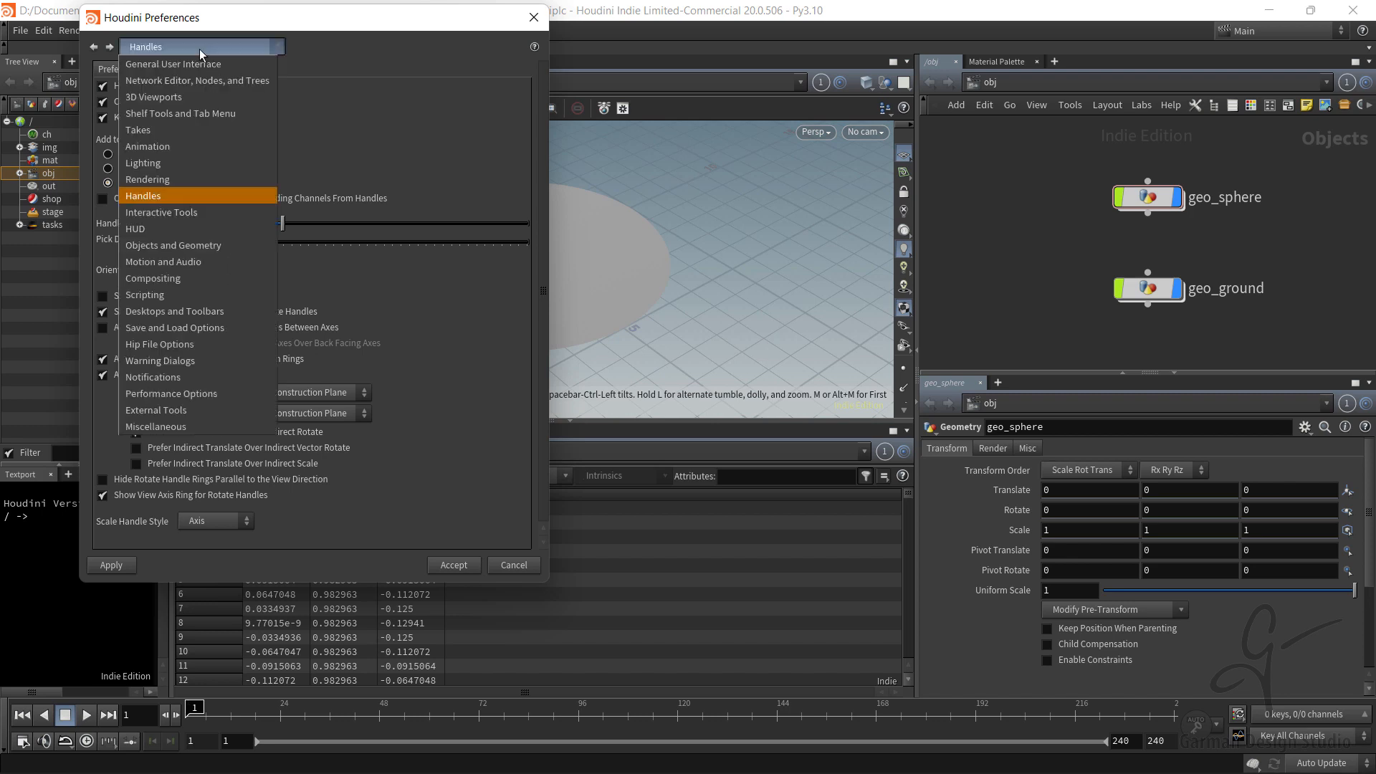
{"action": "left_click", "coordinate": [167, 212]}
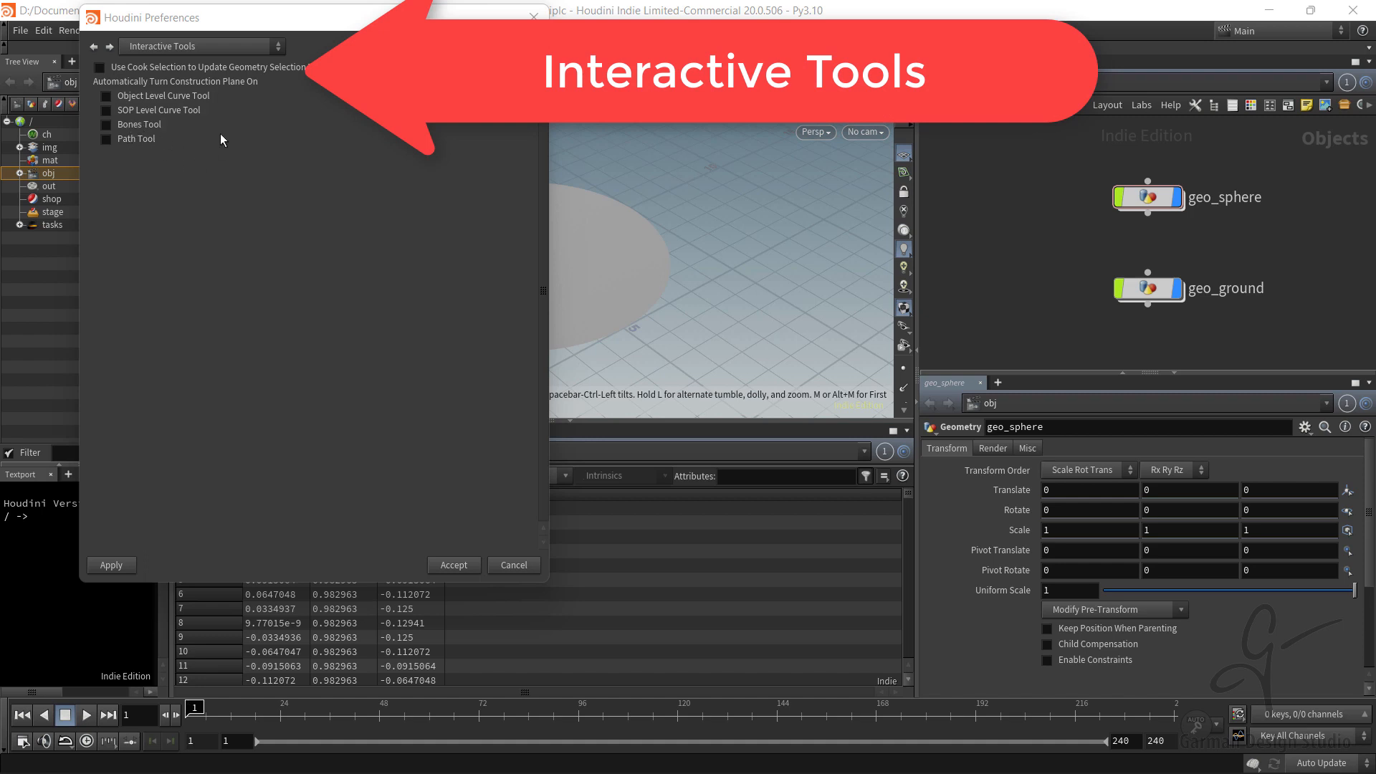
{"action": "left_click", "coordinate": [180, 47]}
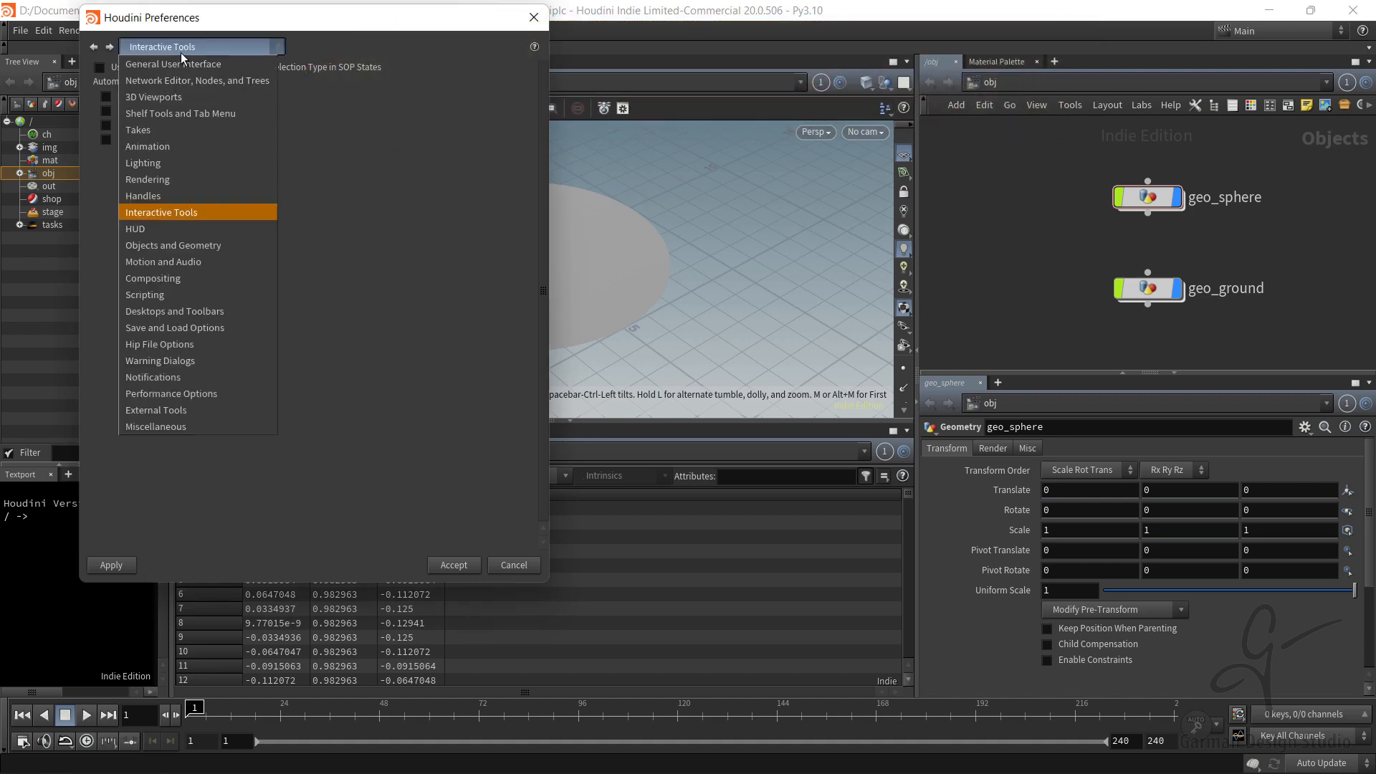
{"action": "left_click", "coordinate": [179, 230]}
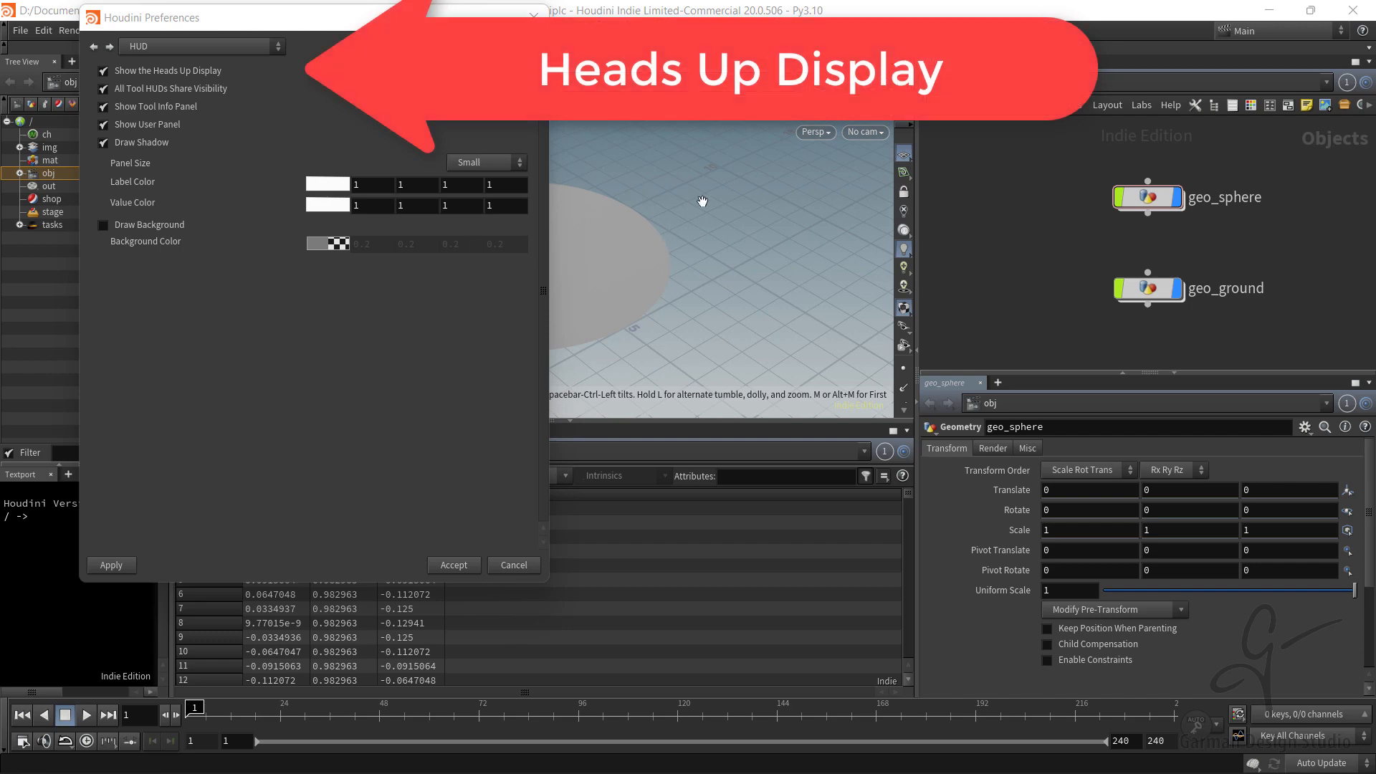
Step: Set Default Geometry Display to Show Display Operator in the Objects and Geometry preferences
{"action": "left_click", "coordinate": [173, 47]}
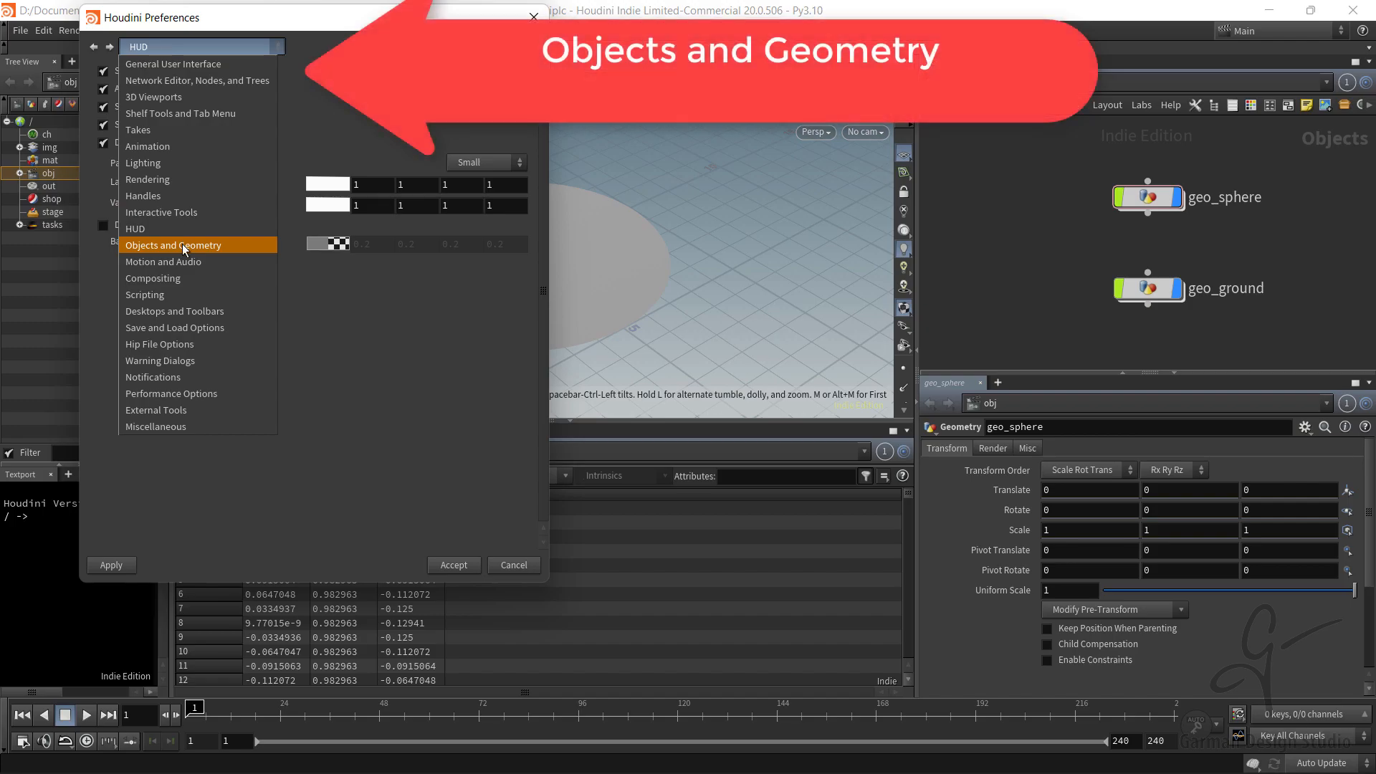
{"action": "left_click", "coordinate": [182, 244]}
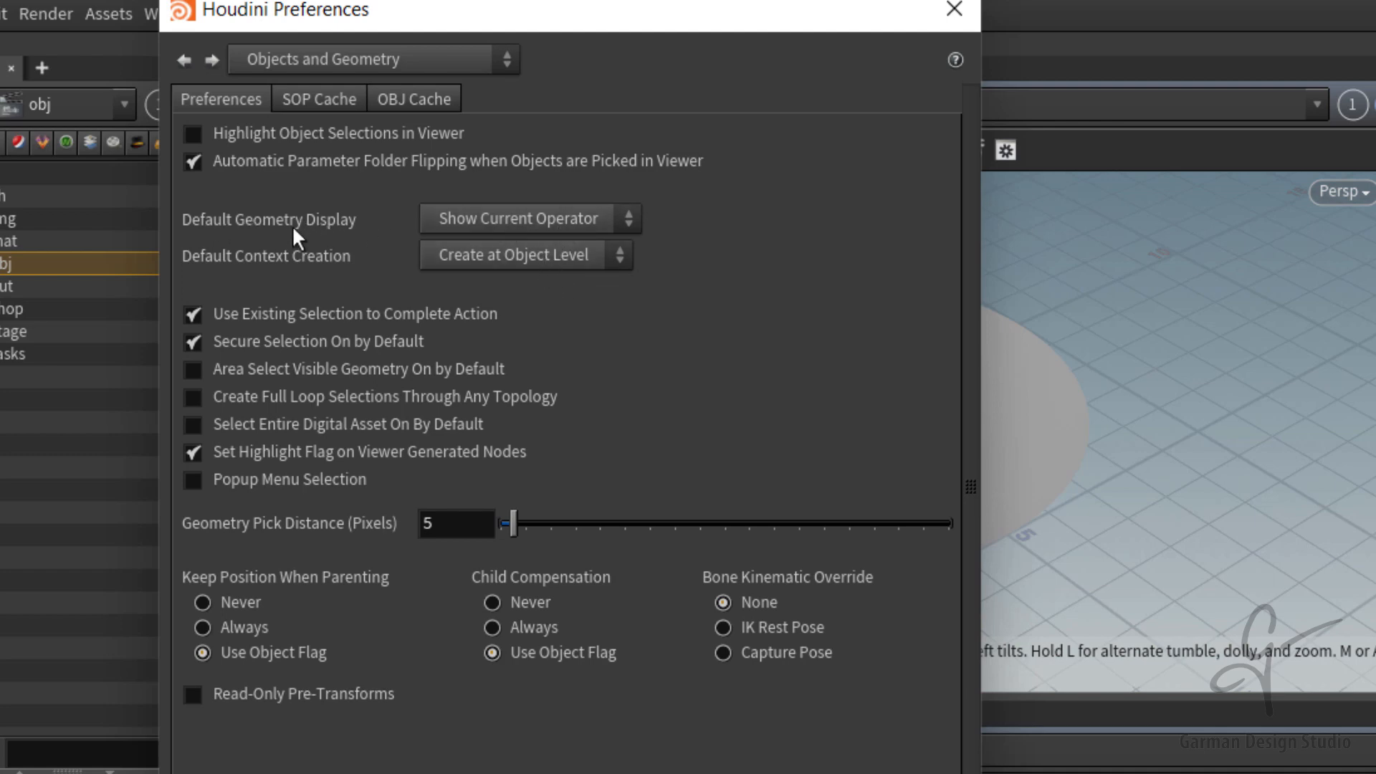
{"action": "left_click", "coordinate": [532, 222]}
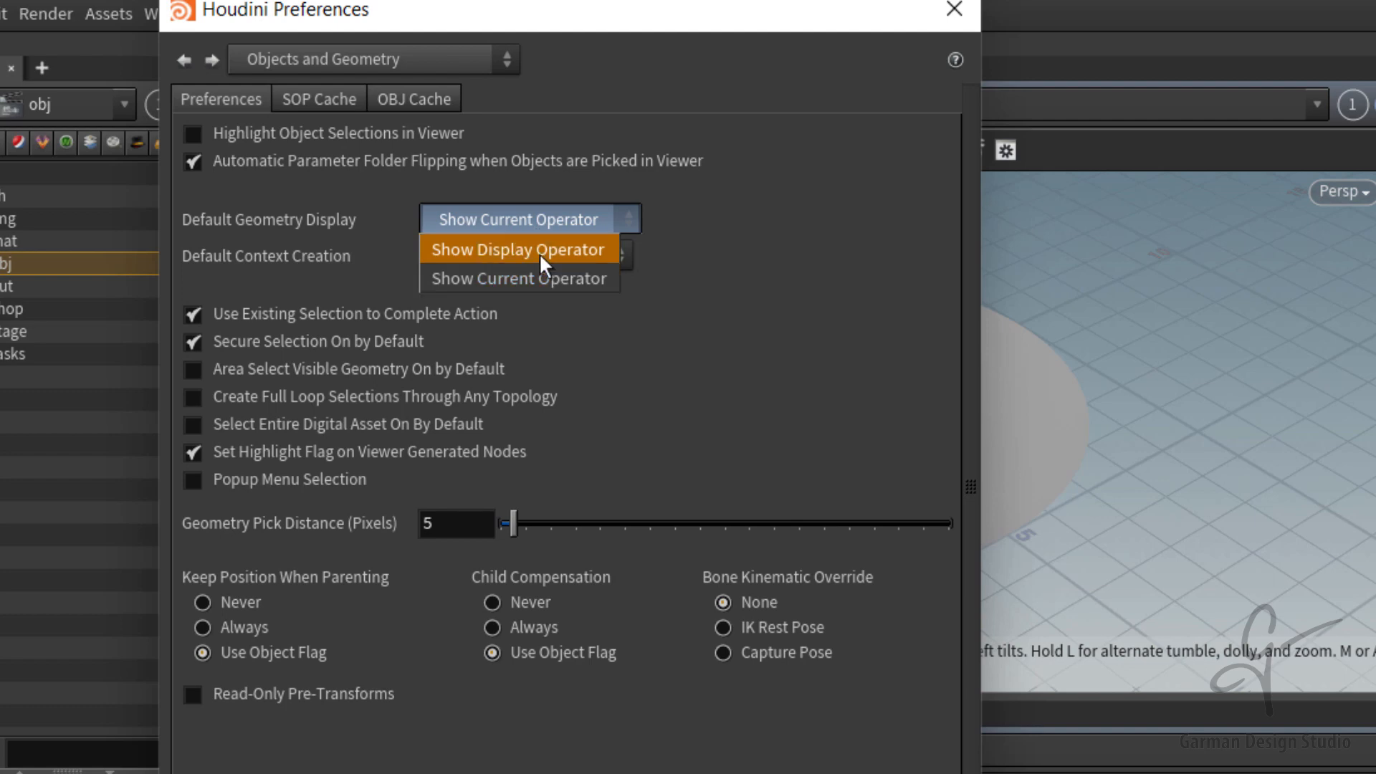
{"action": "left_click", "coordinate": [539, 252]}
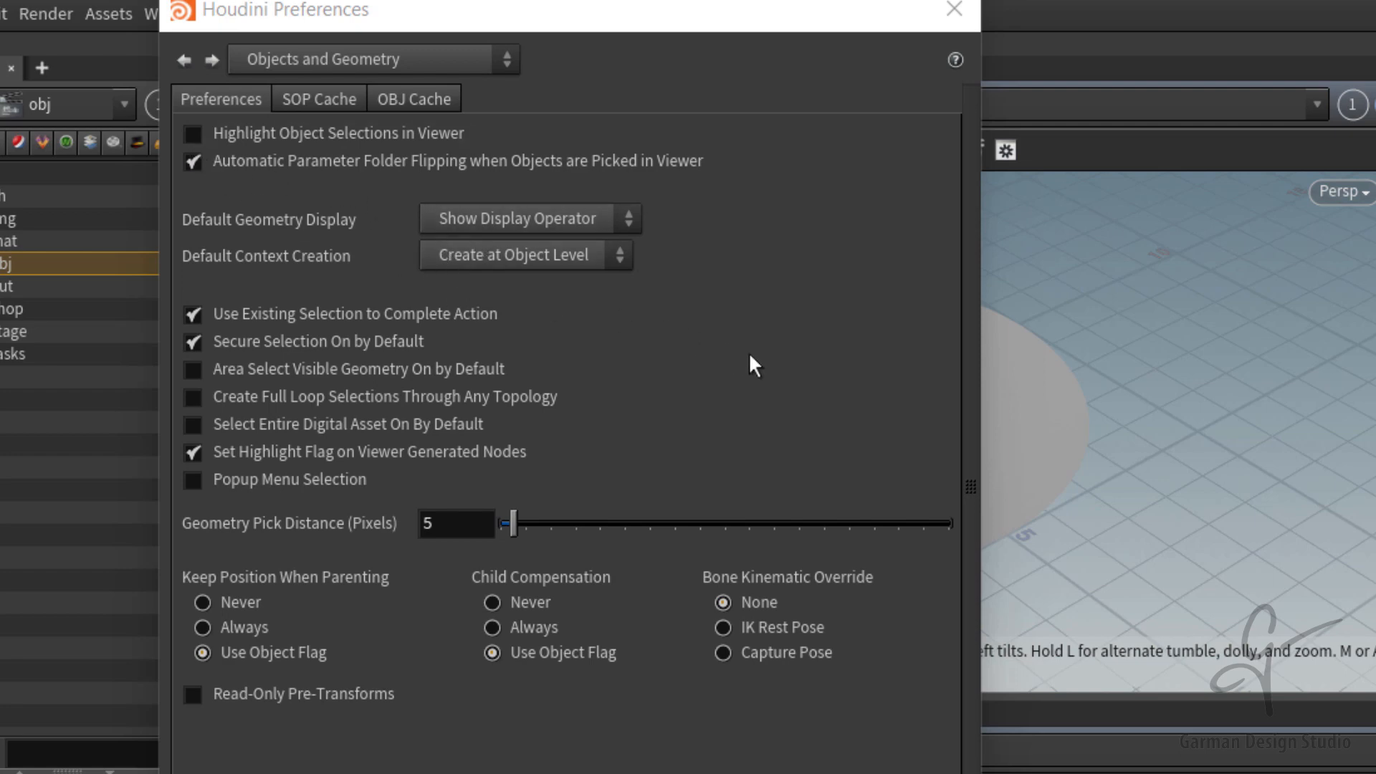
Step: Enter the geo_sphere network and select sphere1 and center1 in turn to check which node's geometry the viewport displays
{"action": "left_click", "coordinate": [194, 160]}
{"action": "key", "text": "i"}
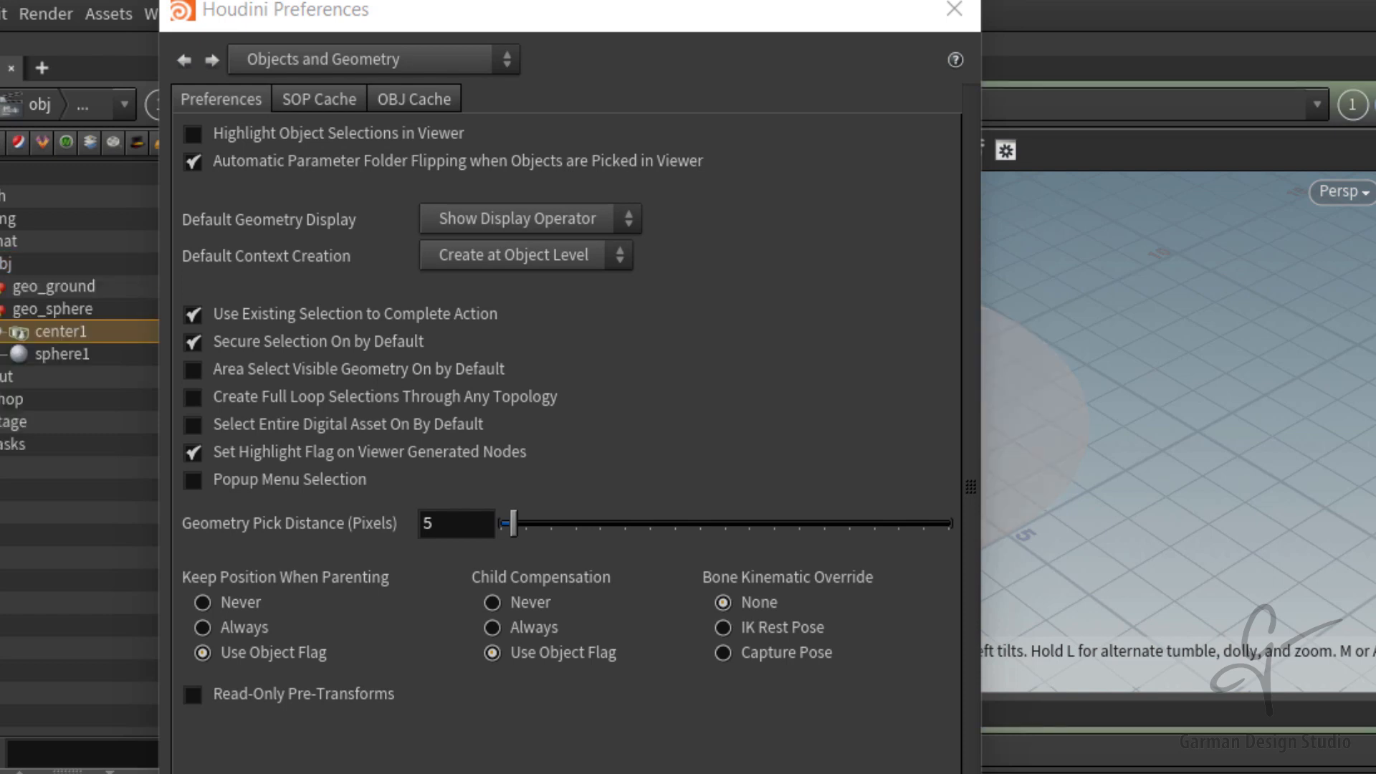
{"action": "left_click", "coordinate": [62, 354]}
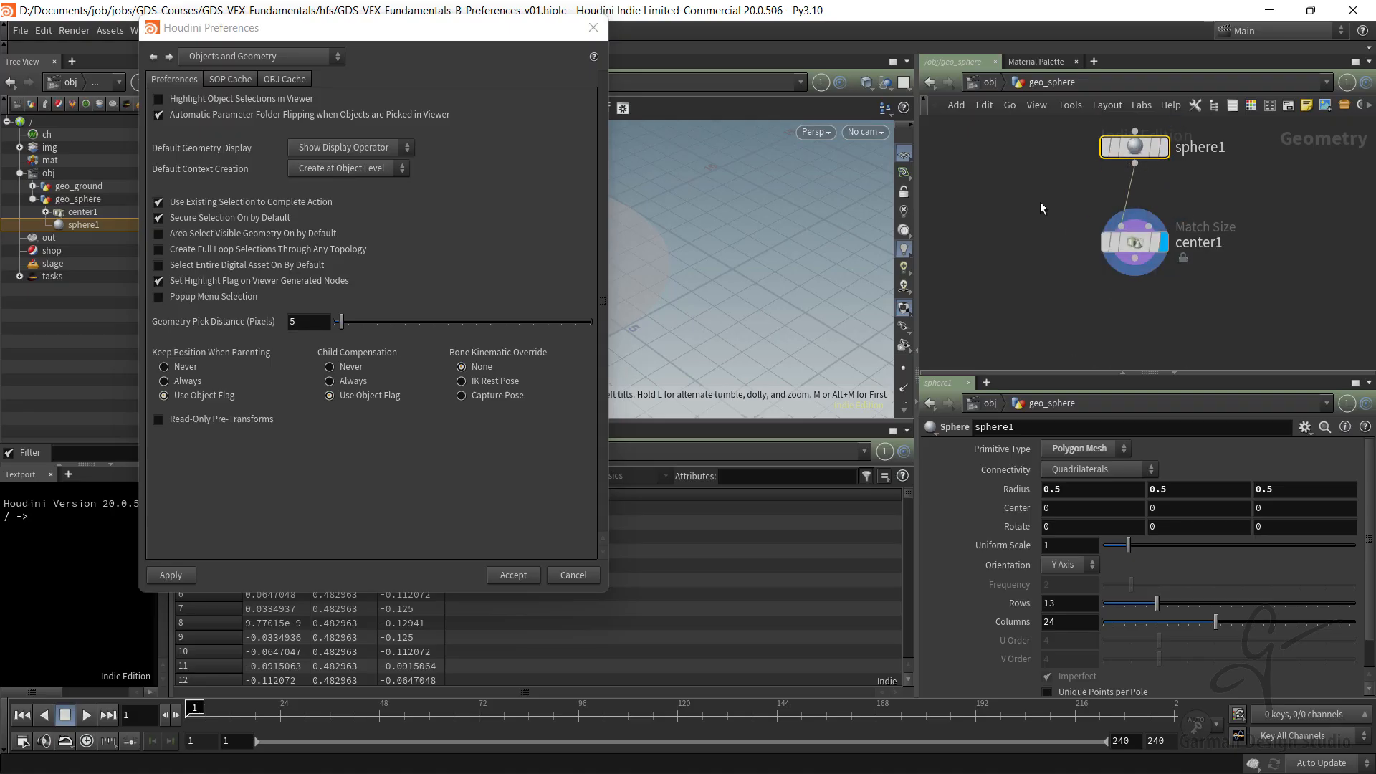
{"action": "left_click", "coordinate": [1135, 242]}
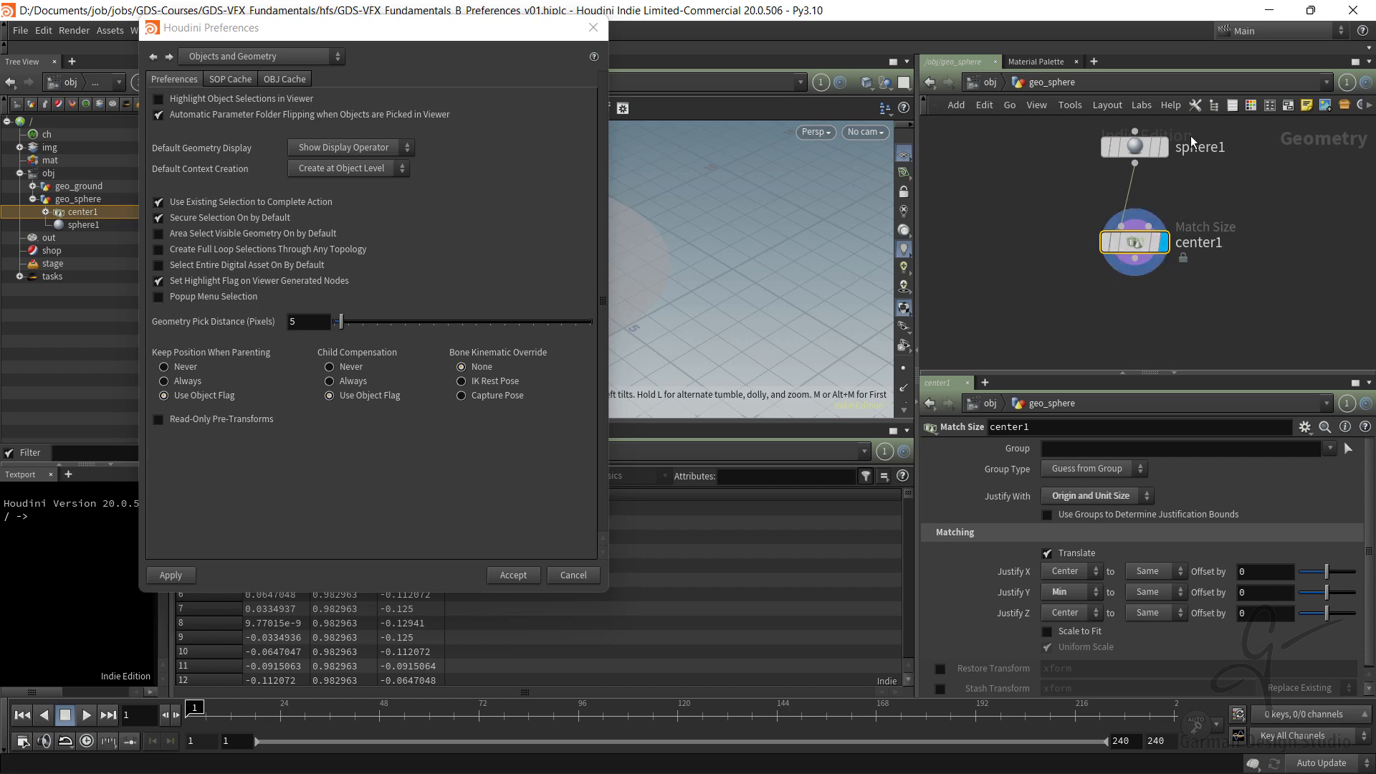
{"action": "left_click", "coordinate": [1154, 147]}
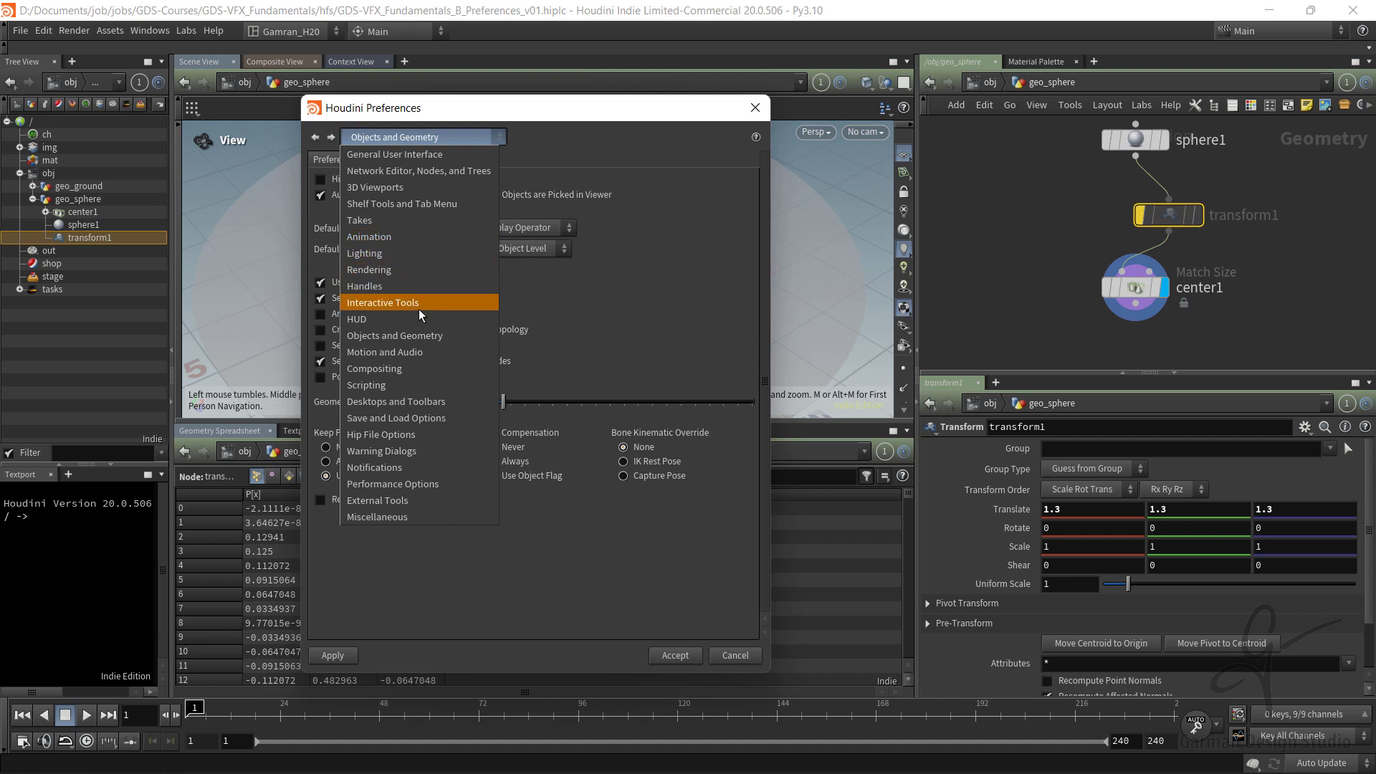
Step: Review the Motion and Audio page, and disable all Parameter Fields, Text Editors and Textport editor tools in the Scripting preferences
{"action": "left_click", "coordinate": [410, 353]}
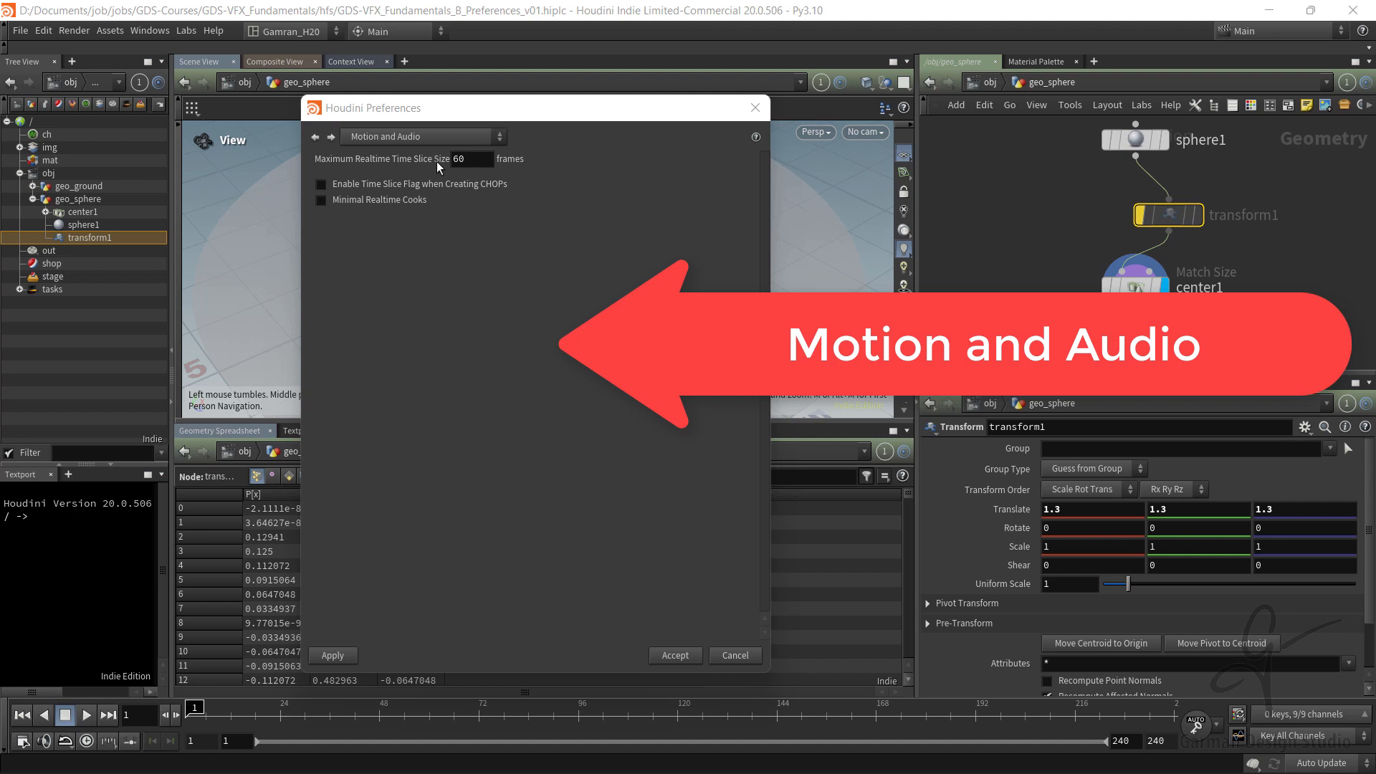
{"action": "left_click", "coordinate": [475, 139]}
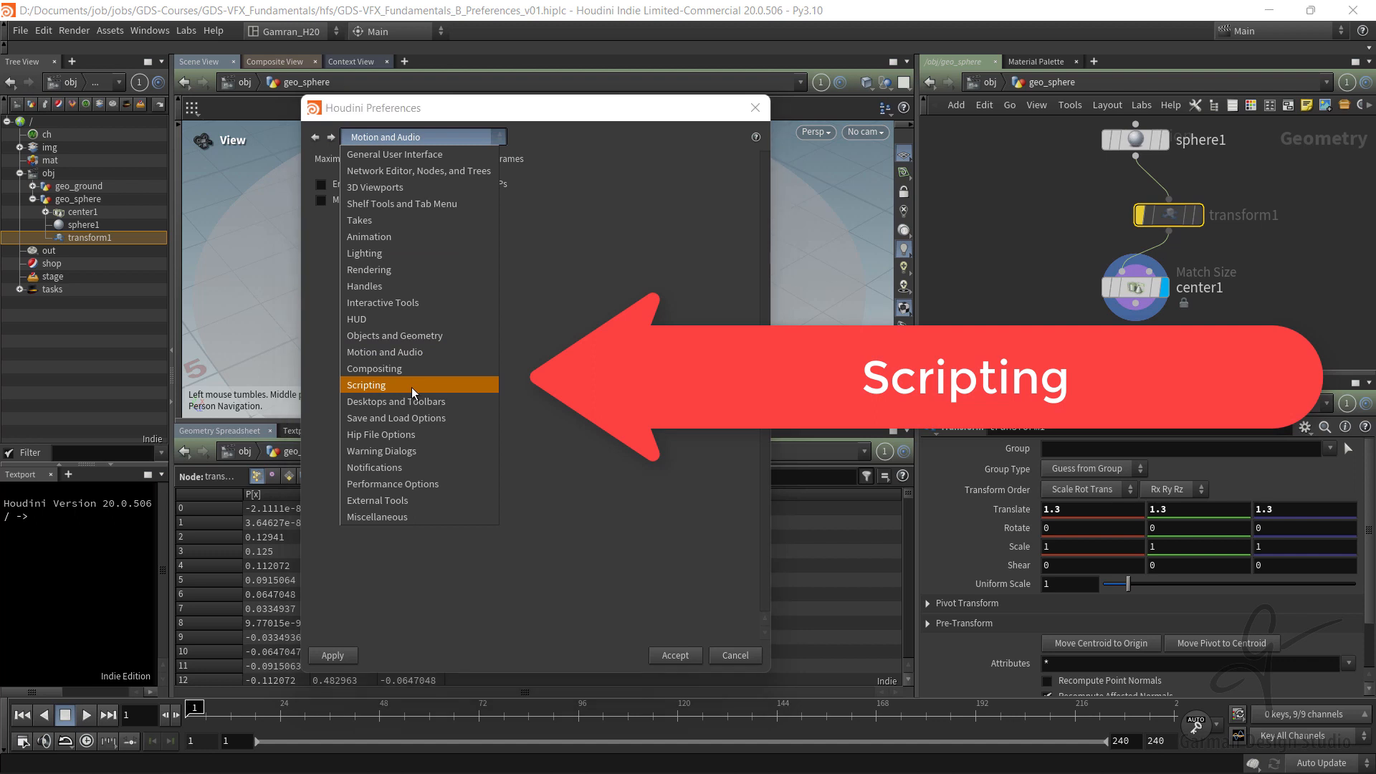
{"action": "left_click", "coordinate": [411, 387]}
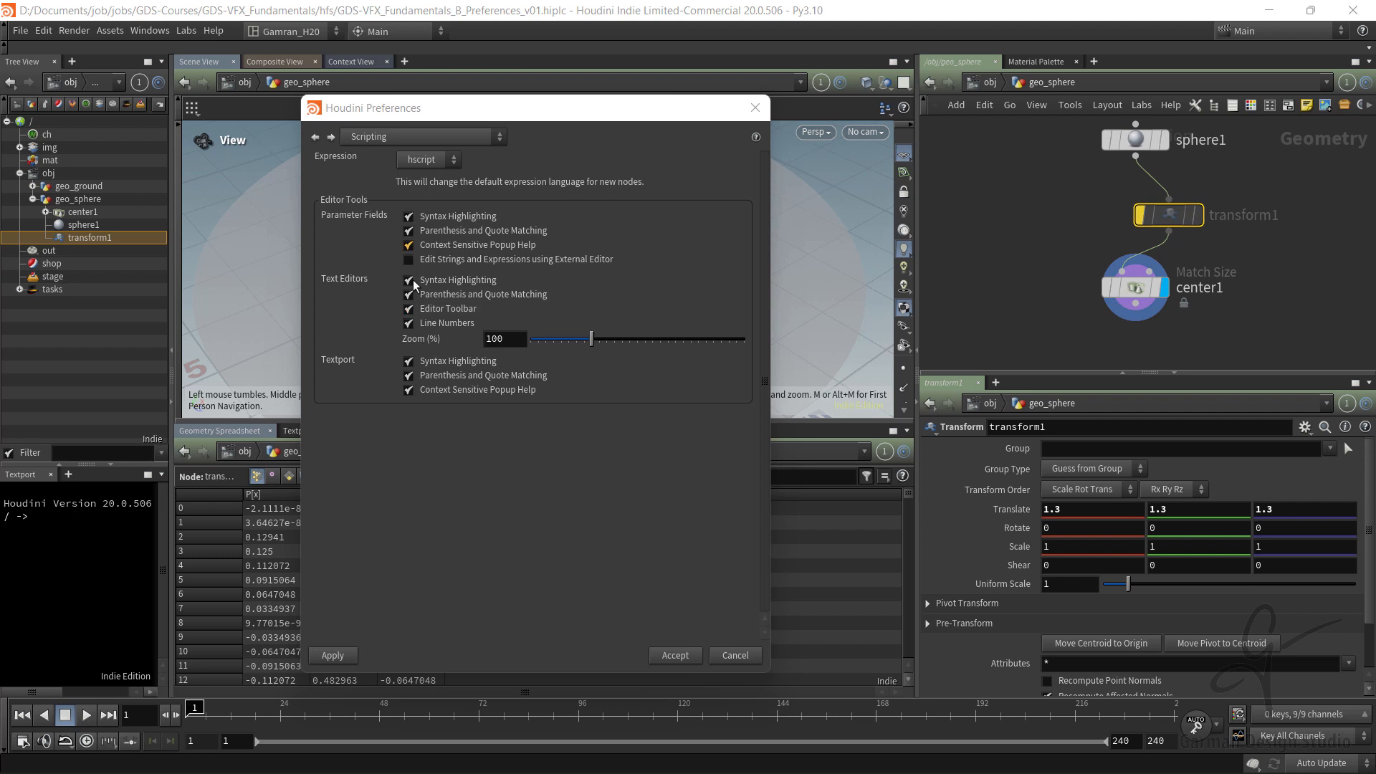
{"action": "left_click", "coordinate": [409, 391]}
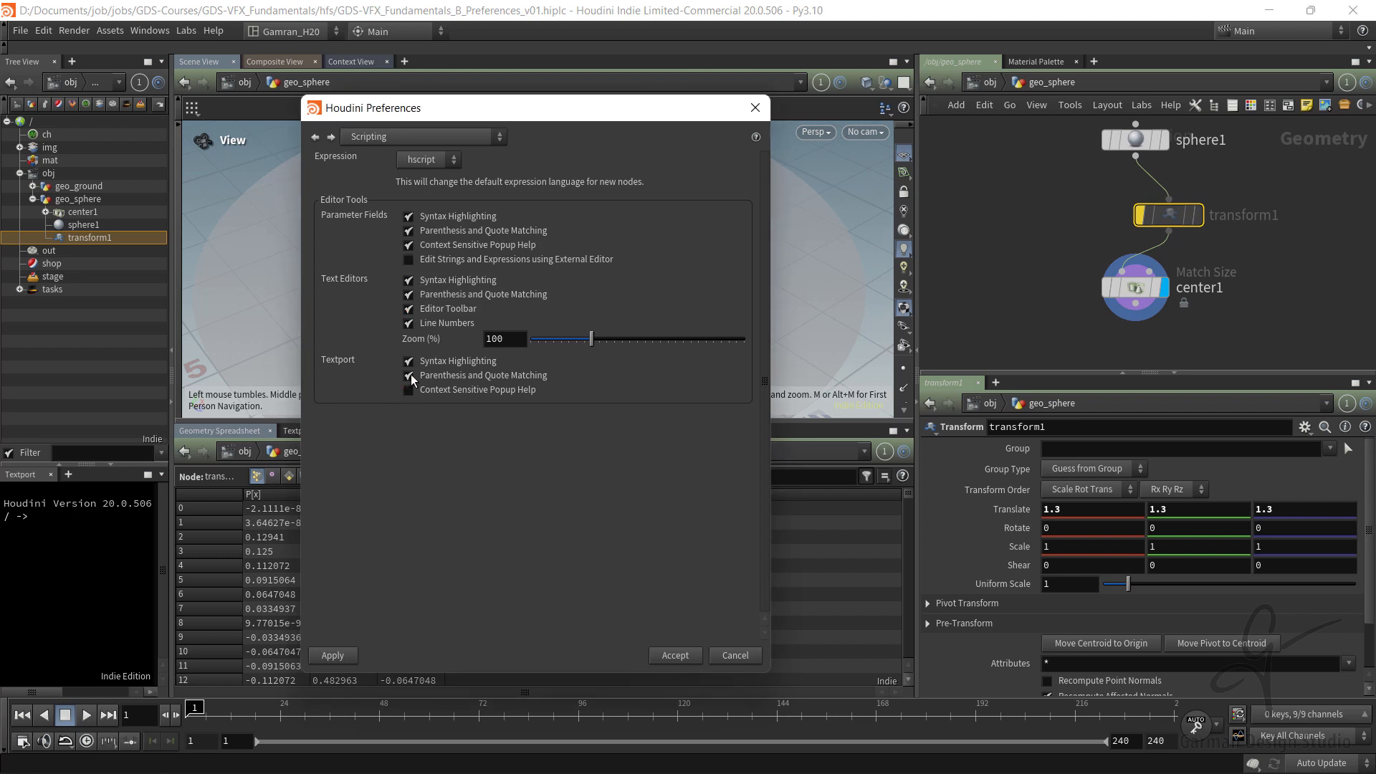
{"action": "left_click", "coordinate": [410, 280]}
{"action": "left_click", "coordinate": [411, 245]}
{"action": "left_click", "coordinate": [410, 231]}
{"action": "left_click", "coordinate": [410, 217]}
Step: Try python as the default expression language, return it to hscript and apply the preferences
{"action": "left_click", "coordinate": [444, 162]}
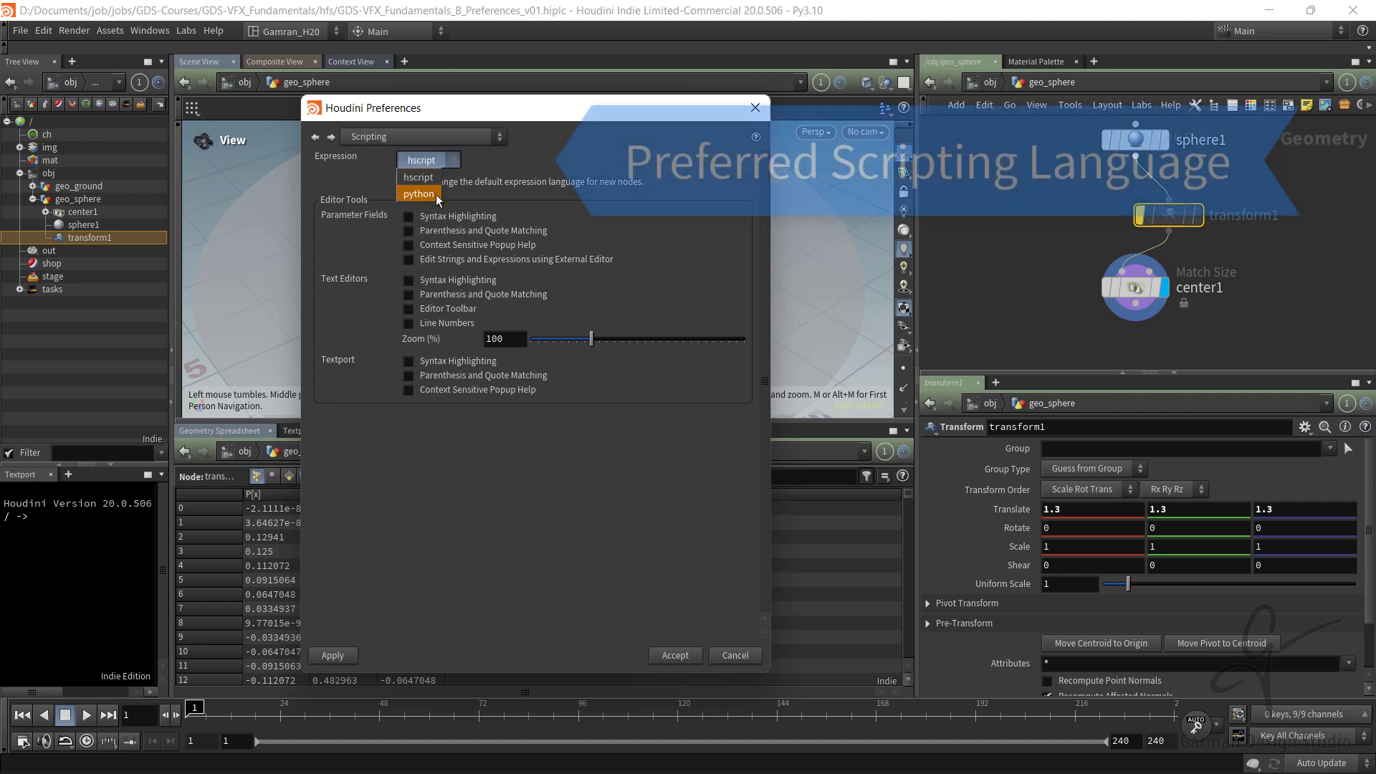
{"action": "left_click", "coordinate": [436, 194]}
{"action": "left_click", "coordinate": [436, 164]}
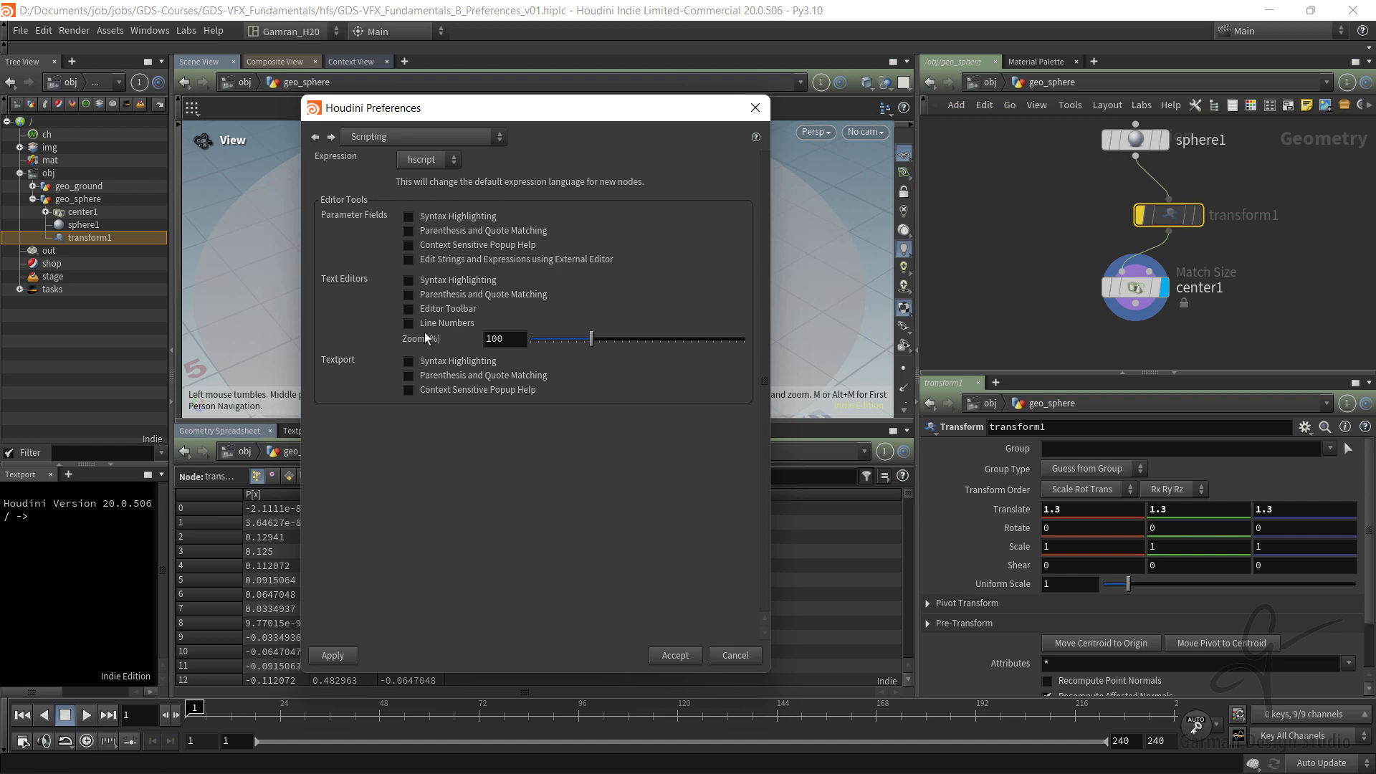
{"action": "left_click", "coordinate": [344, 655]}
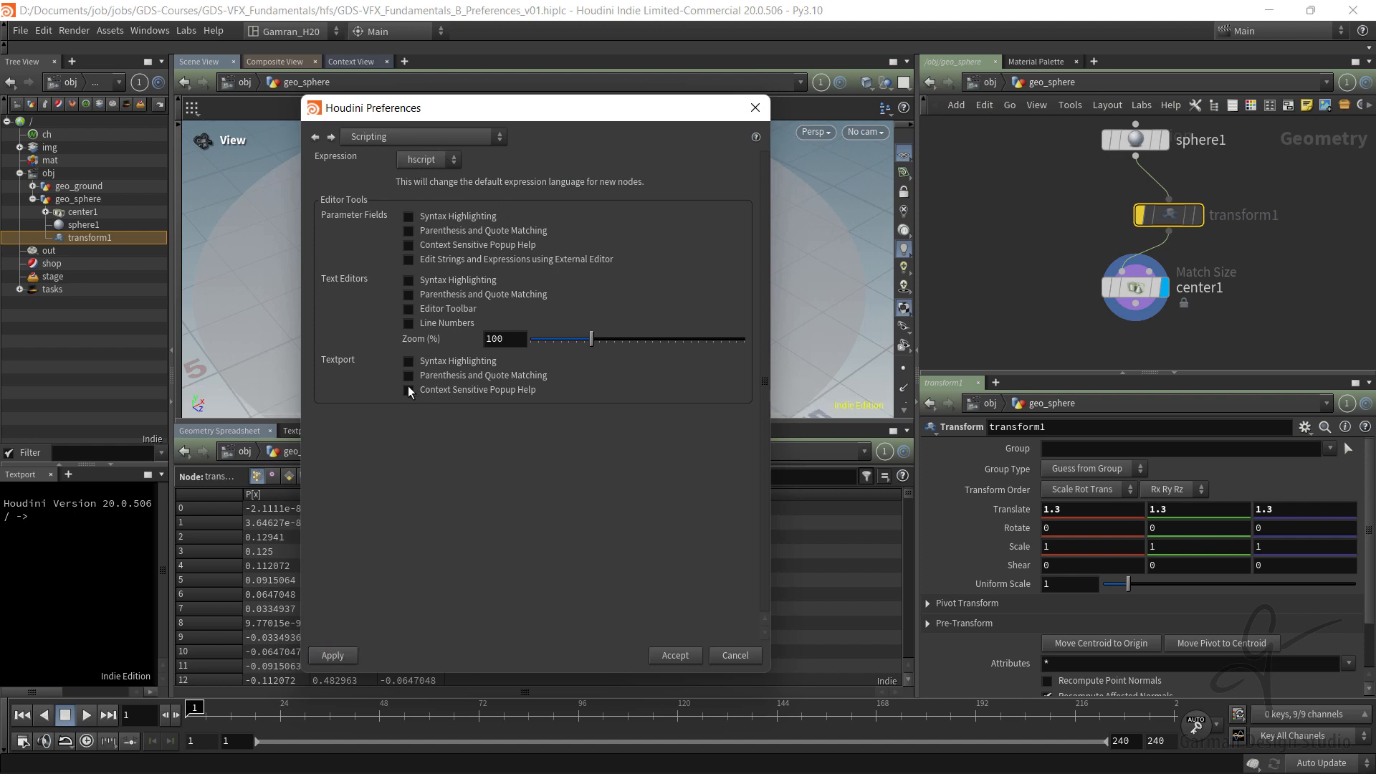
Step: Examine the Compositing preferences, including the Cineon, Colors, Selectors, Cooking and Cache settings
{"action": "left_click", "coordinate": [450, 140]}
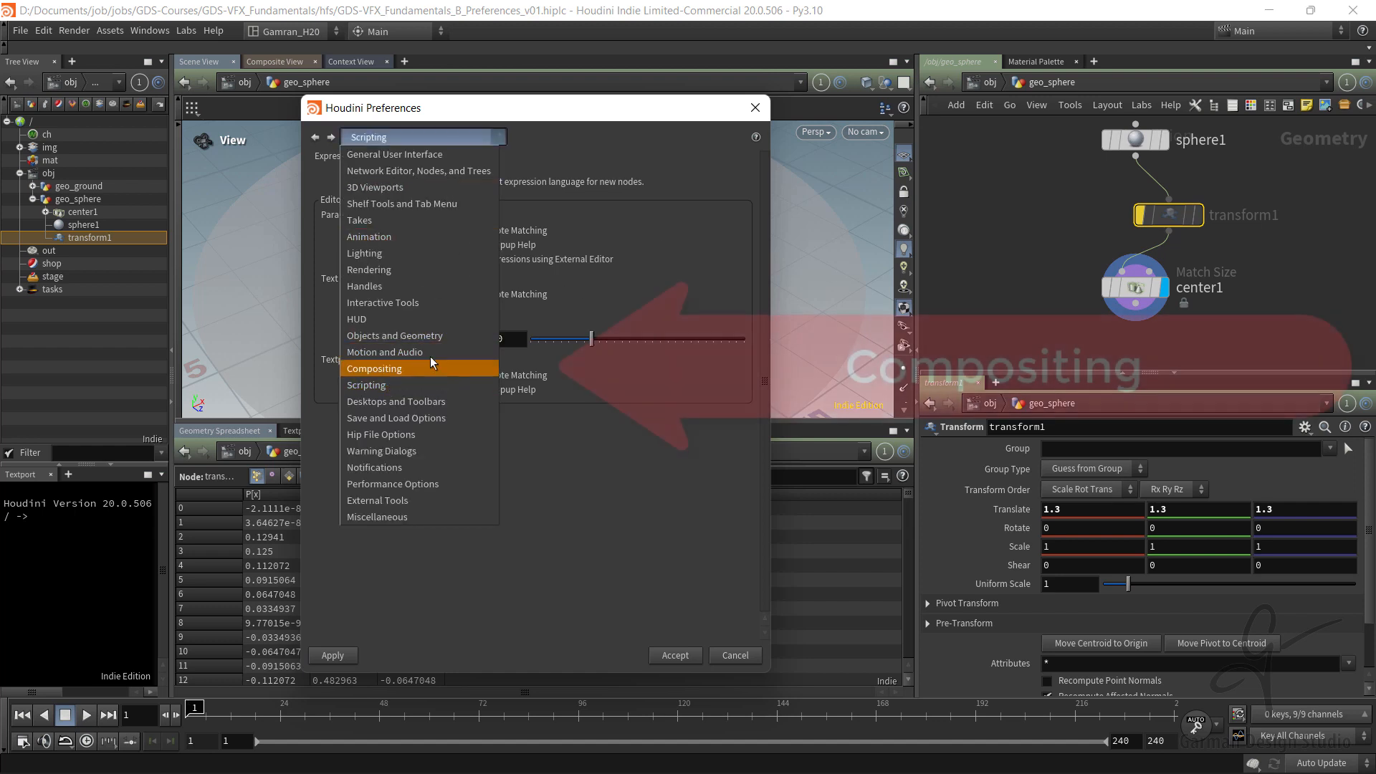
{"action": "left_click", "coordinate": [393, 369]}
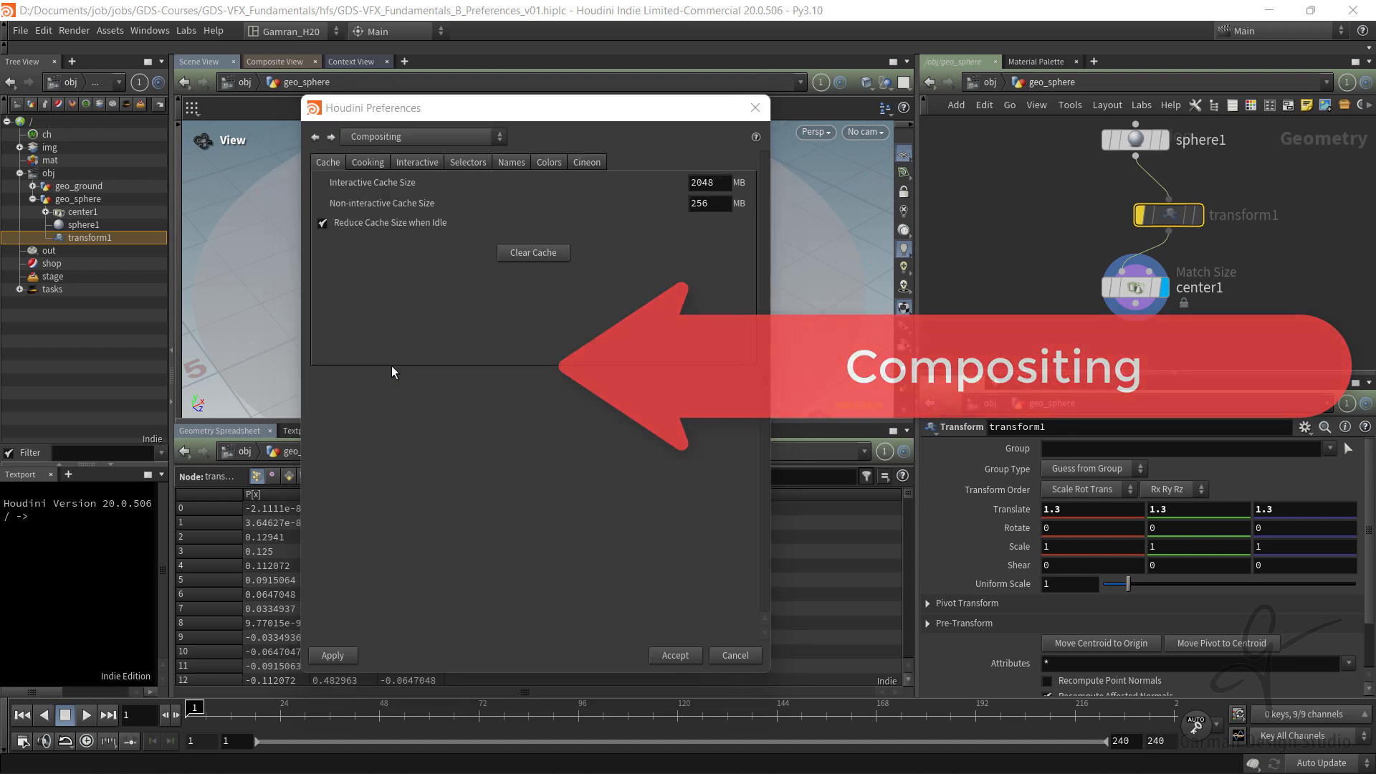
{"action": "left_click", "coordinate": [577, 163]}
{"action": "left_click", "coordinate": [544, 163]}
{"action": "left_click", "coordinate": [396, 164]}
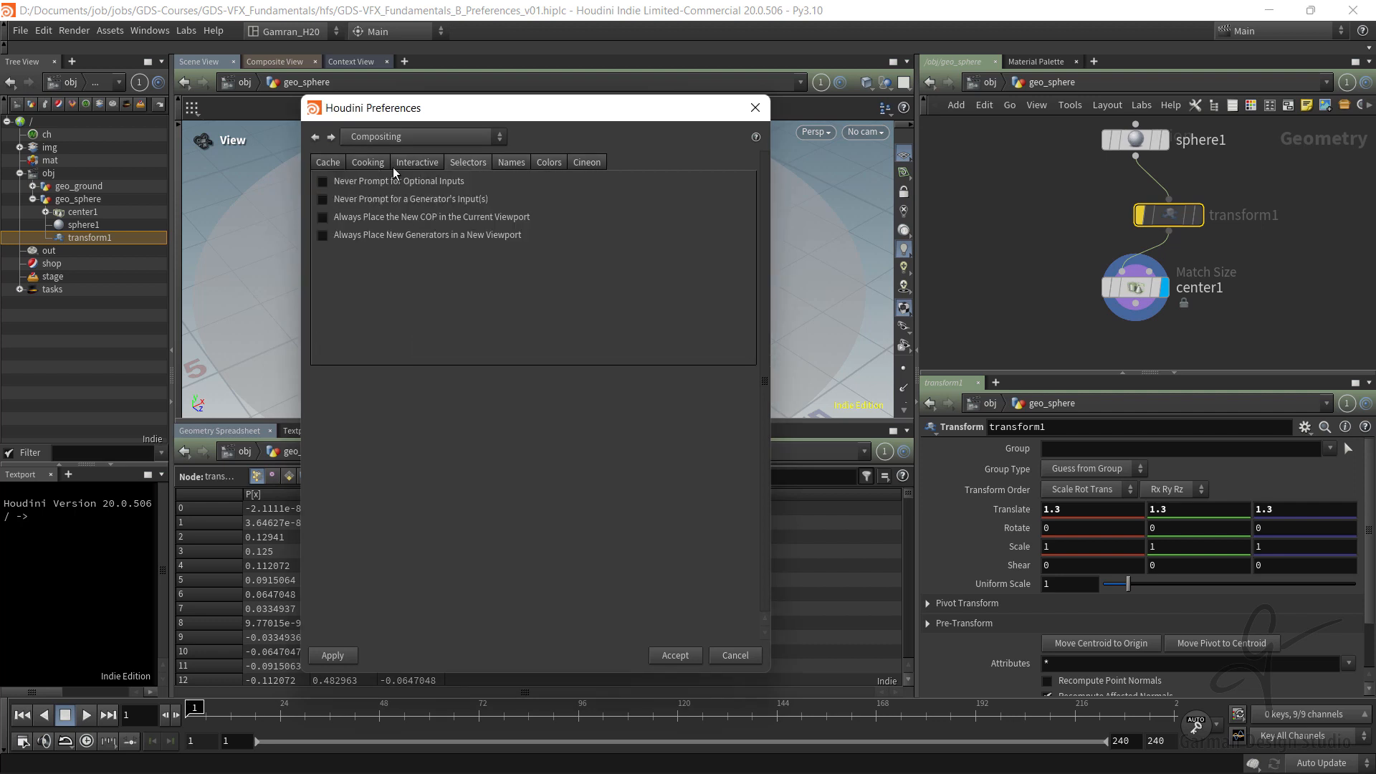
{"action": "left_click", "coordinate": [382, 163]}
{"action": "left_click", "coordinate": [323, 164]}
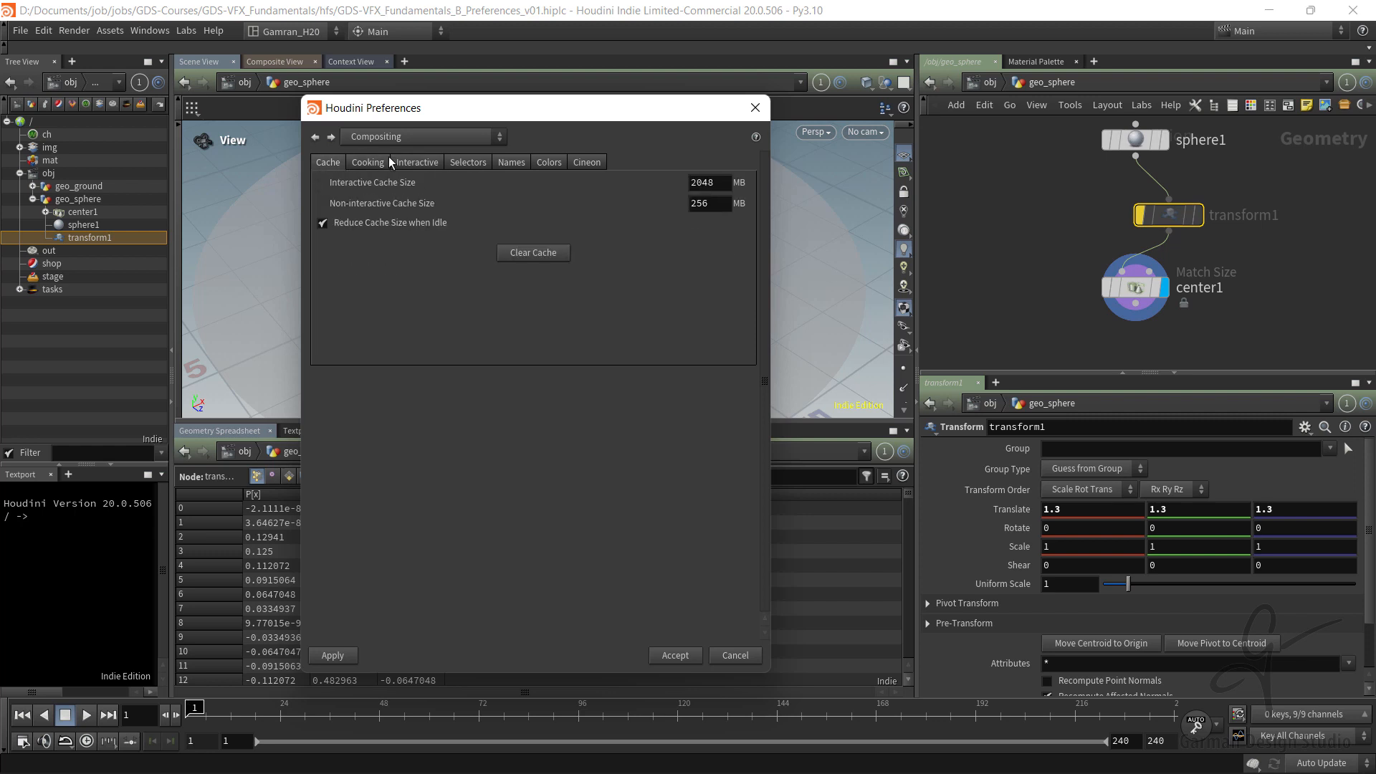
Step: Try enabling Save Desktops Automatically in the Desktops and Toolbars preferences
{"action": "left_click", "coordinate": [401, 142]}
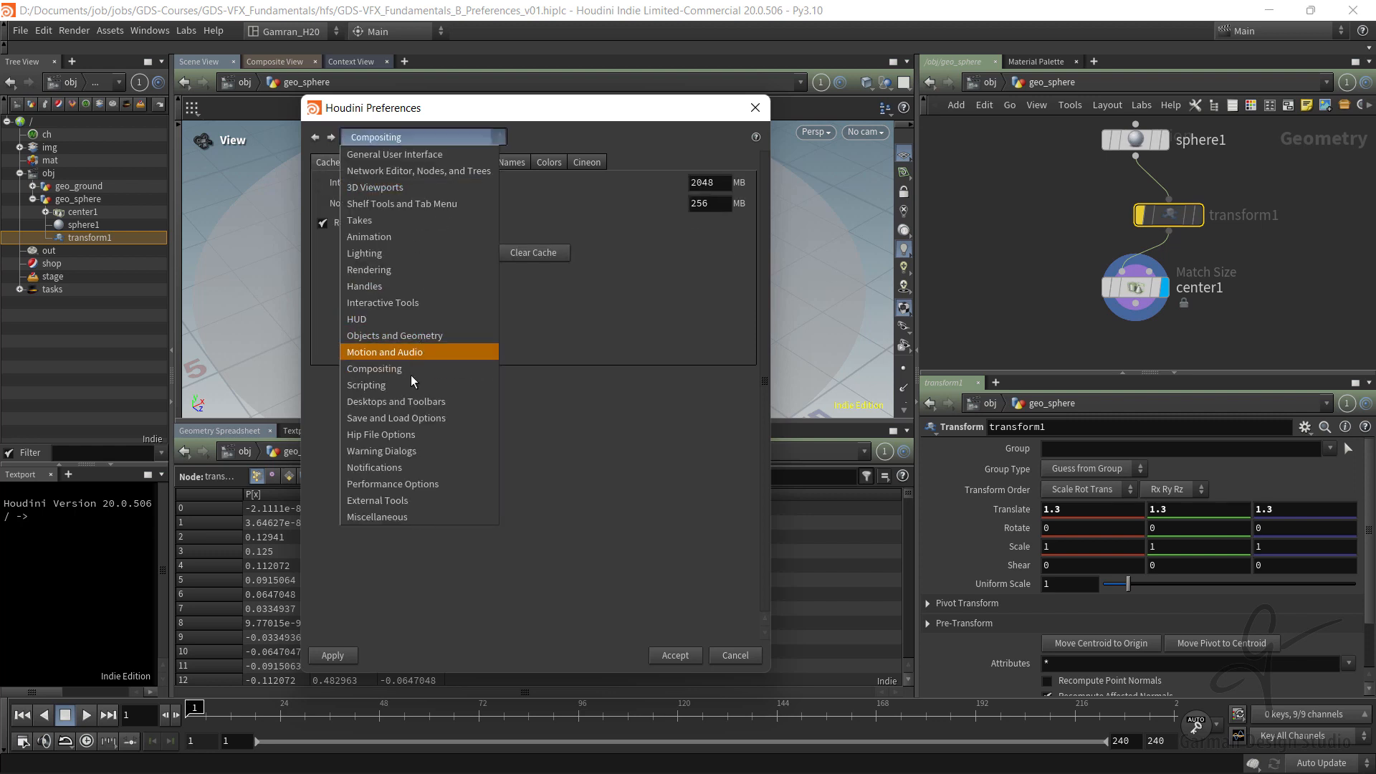
{"action": "left_click", "coordinate": [449, 406]}
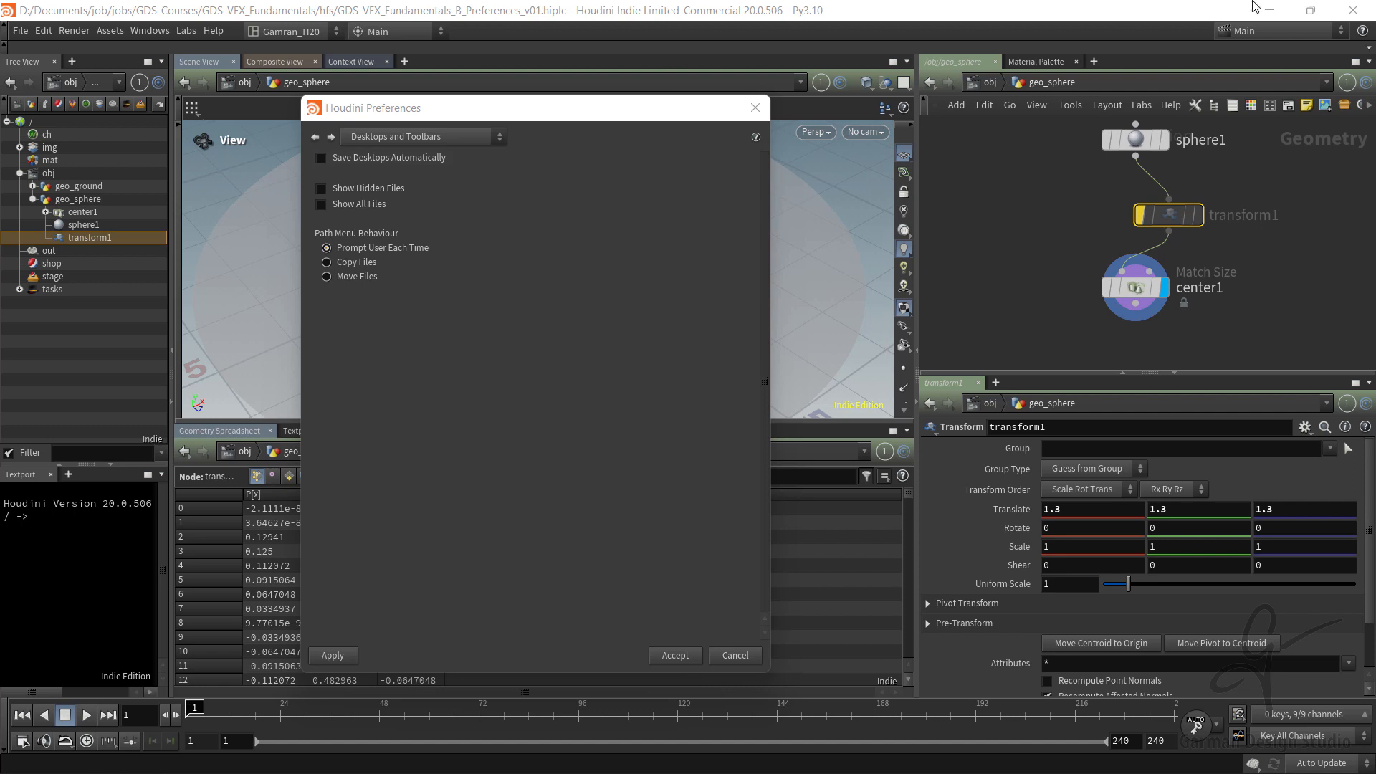
{"action": "left_click", "coordinate": [321, 157]}
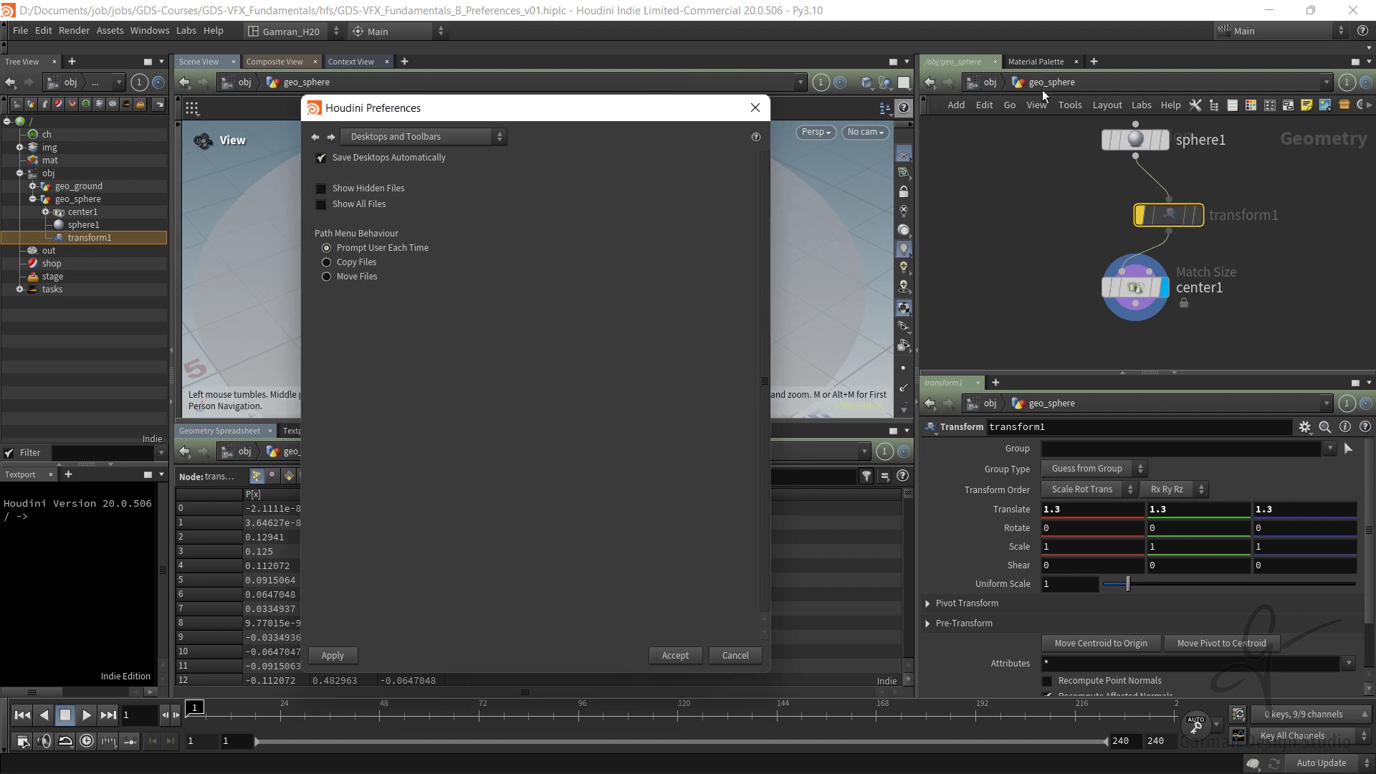
{"action": "mouse_move", "coordinate": [1139, 210]}
Step: Review the scene saving settings in Save and Load Options and the unit length and mass settings in Hip File Options
{"action": "left_click", "coordinate": [399, 140]}
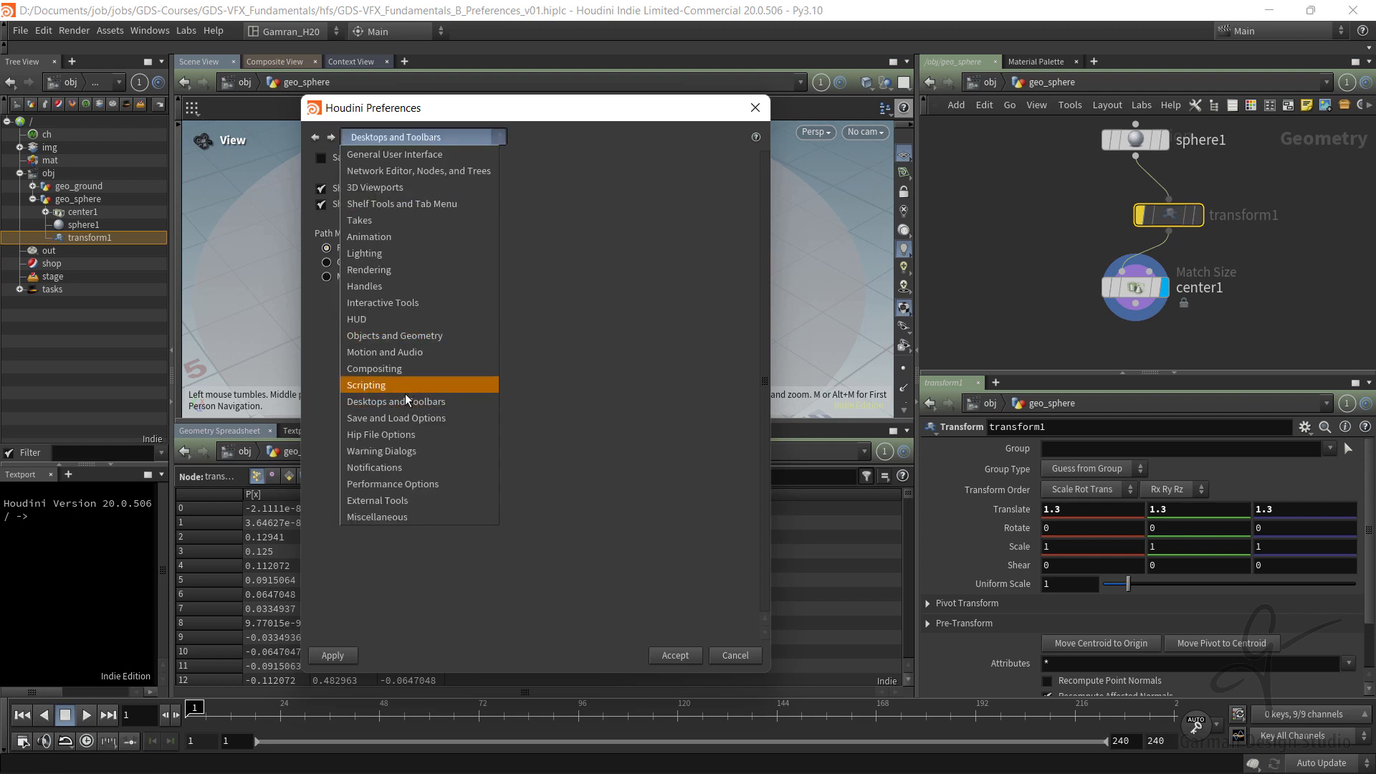
{"action": "left_click", "coordinate": [432, 423]}
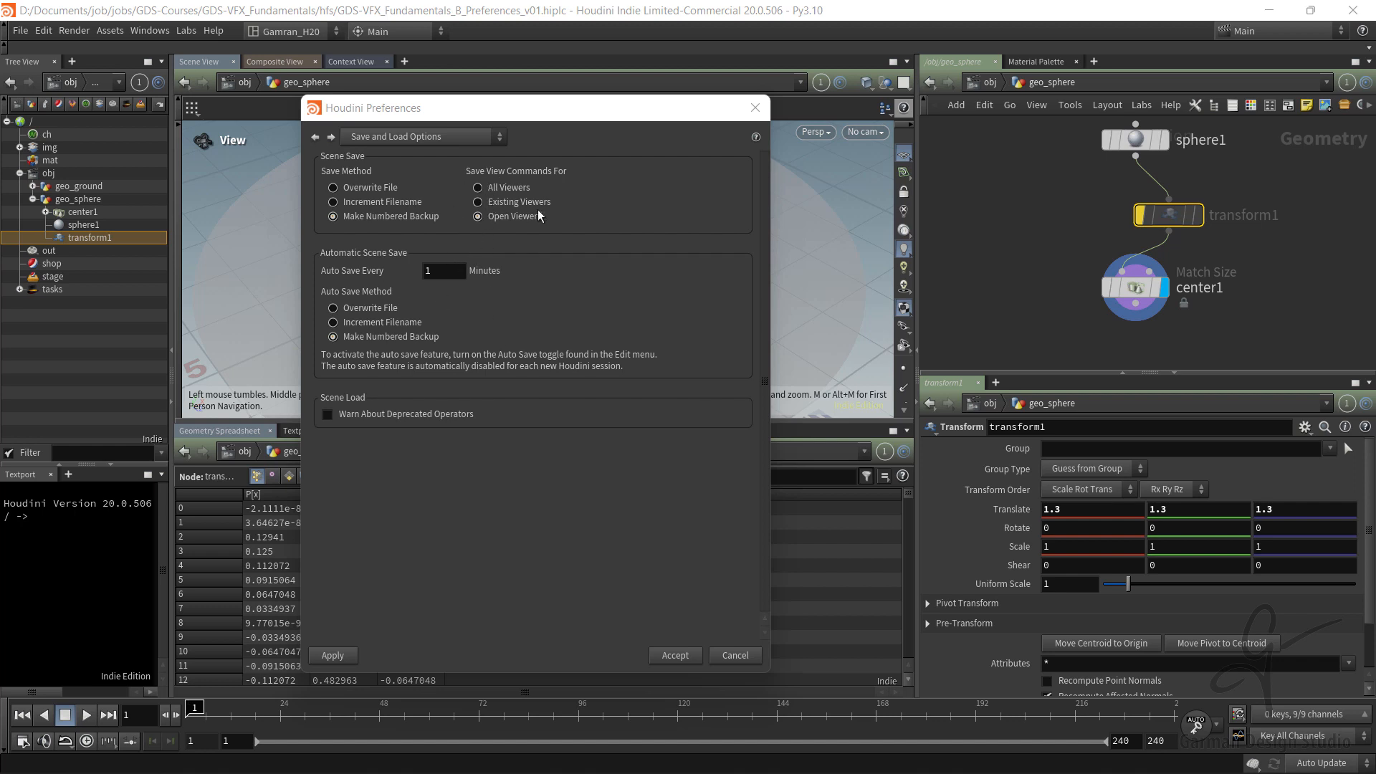
{"action": "left_click", "coordinate": [446, 136]}
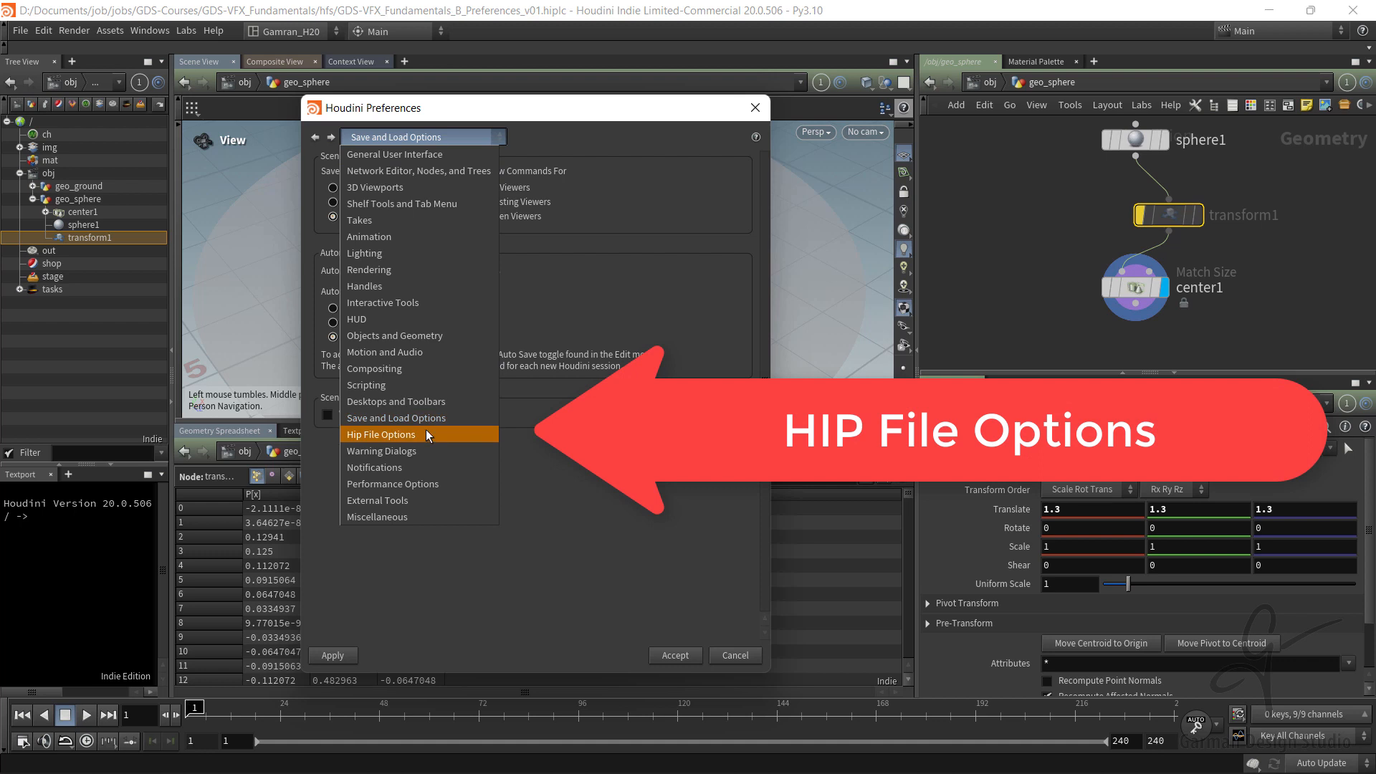
{"action": "left_click", "coordinate": [427, 435]}
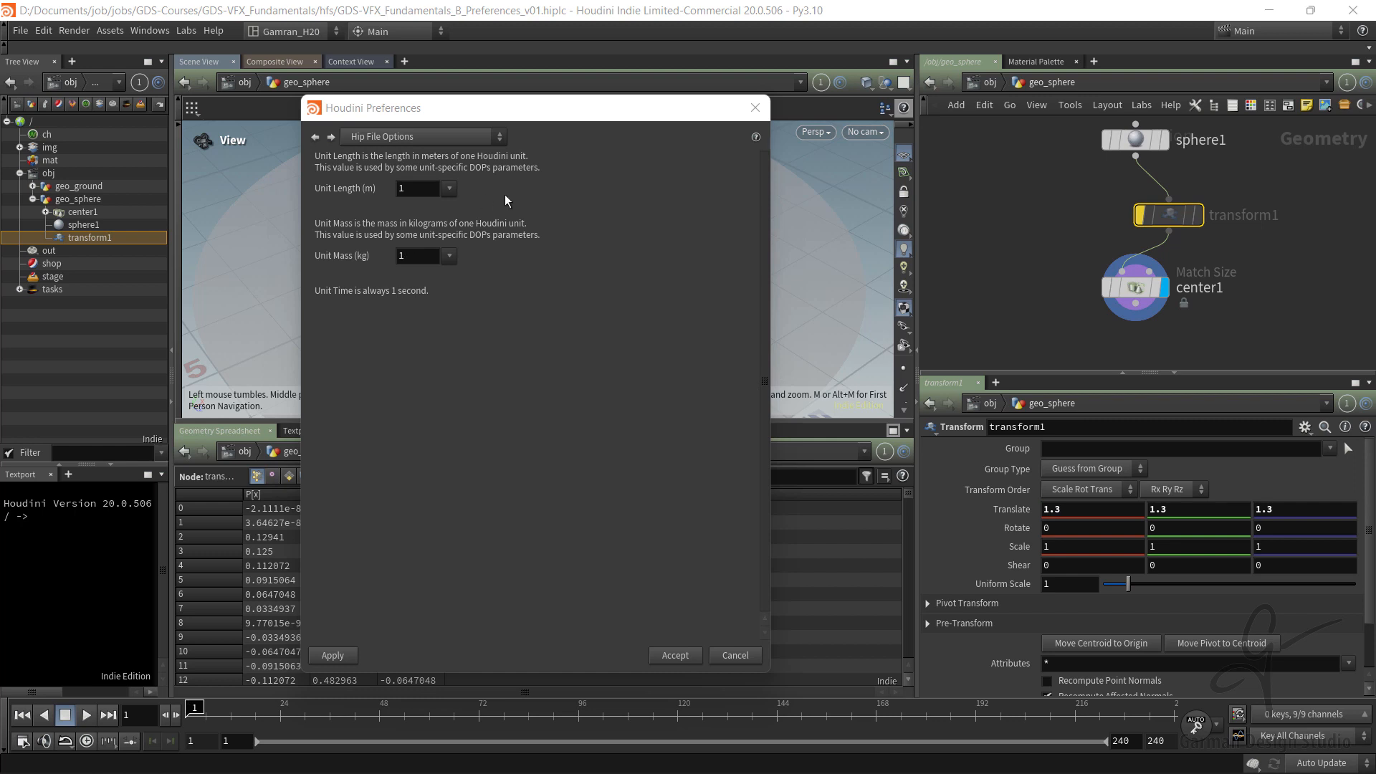
Step: Review the Notifications preferences and the file and folder compare settings in the External Tools preferences
{"action": "left_click", "coordinate": [453, 137]}
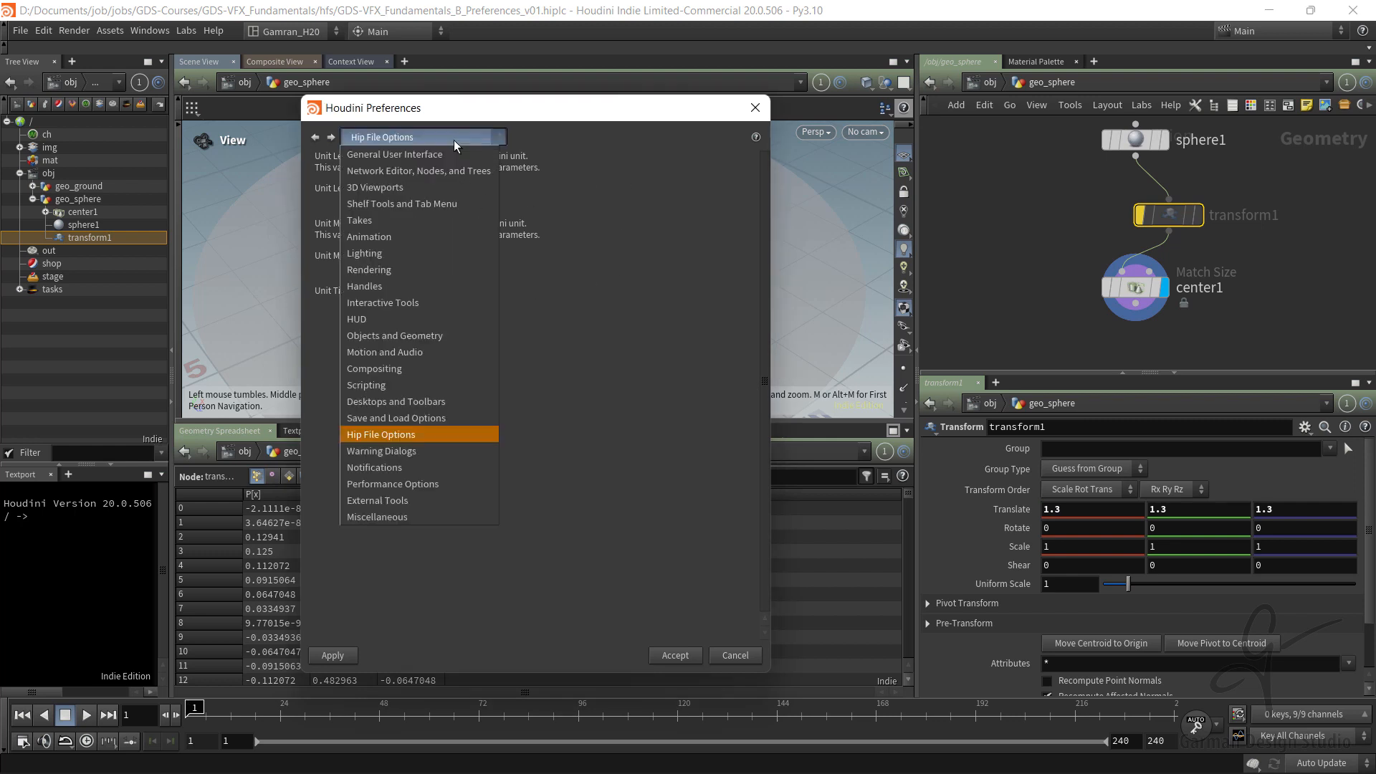
{"action": "left_click", "coordinate": [440, 467]}
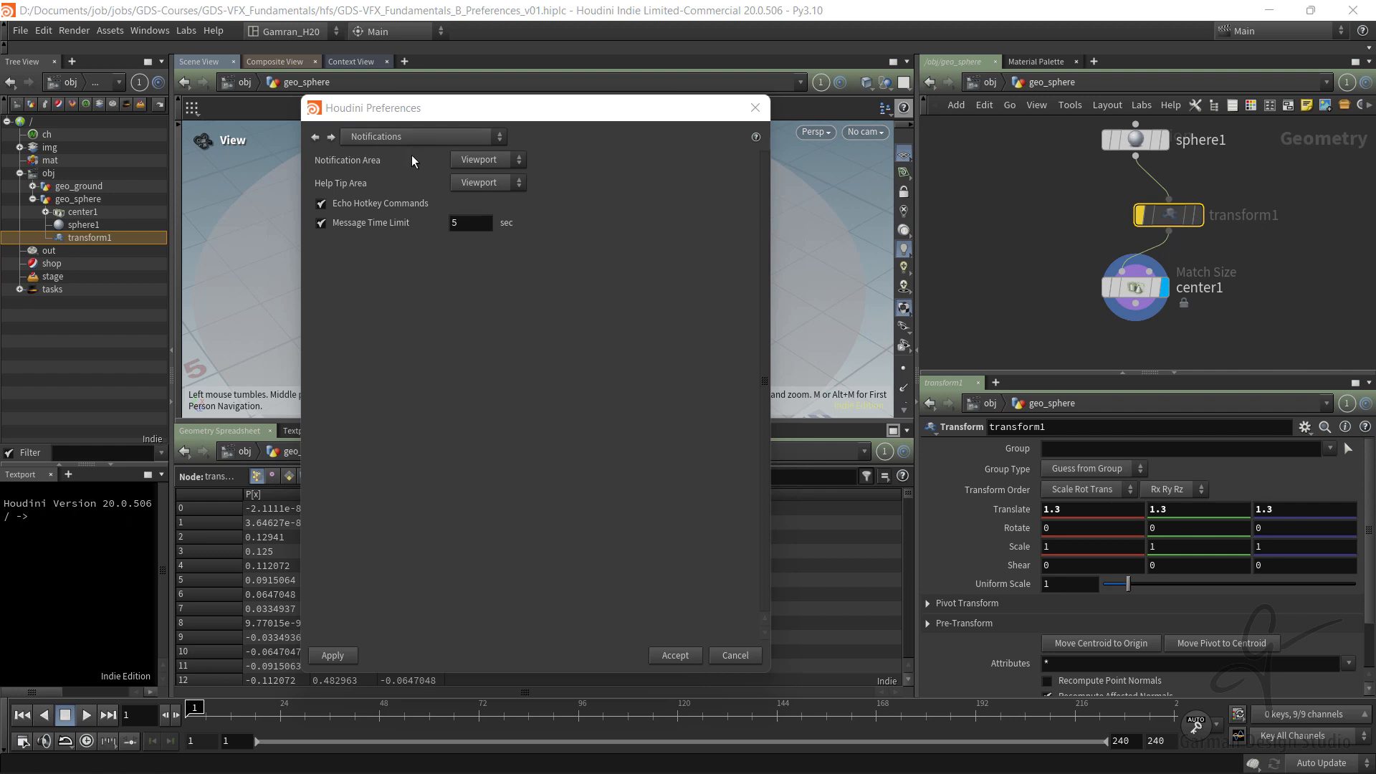
{"action": "left_click", "coordinate": [423, 139]}
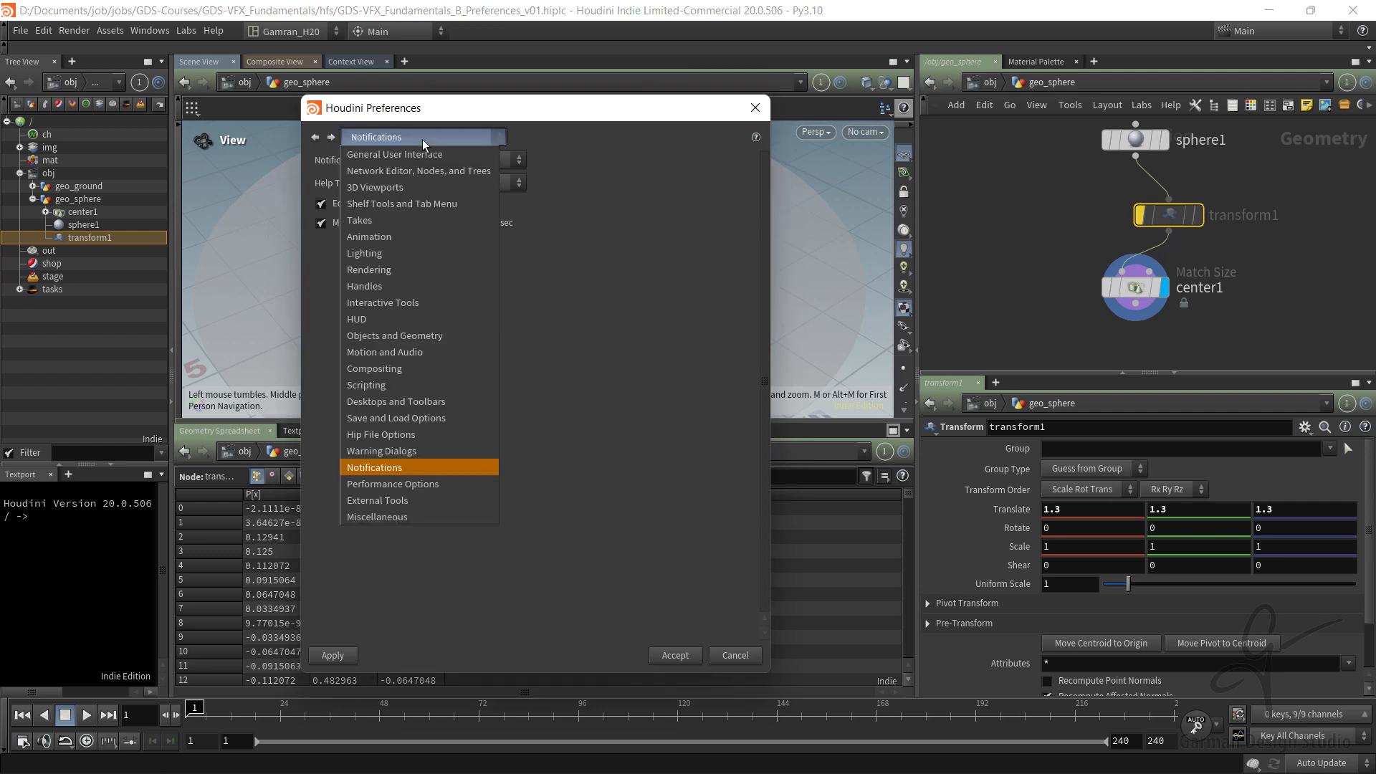
{"action": "left_click", "coordinate": [478, 139]}
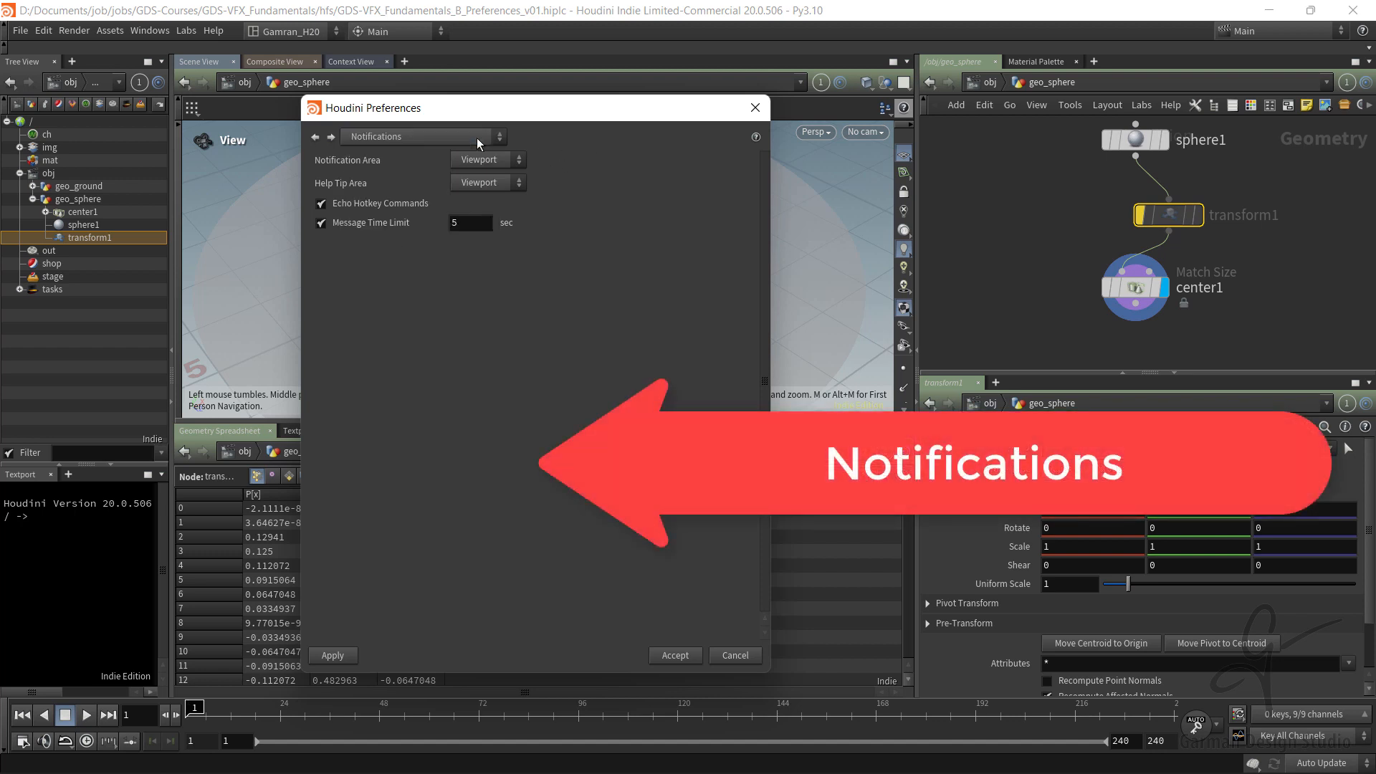
{"action": "left_click", "coordinate": [478, 139]}
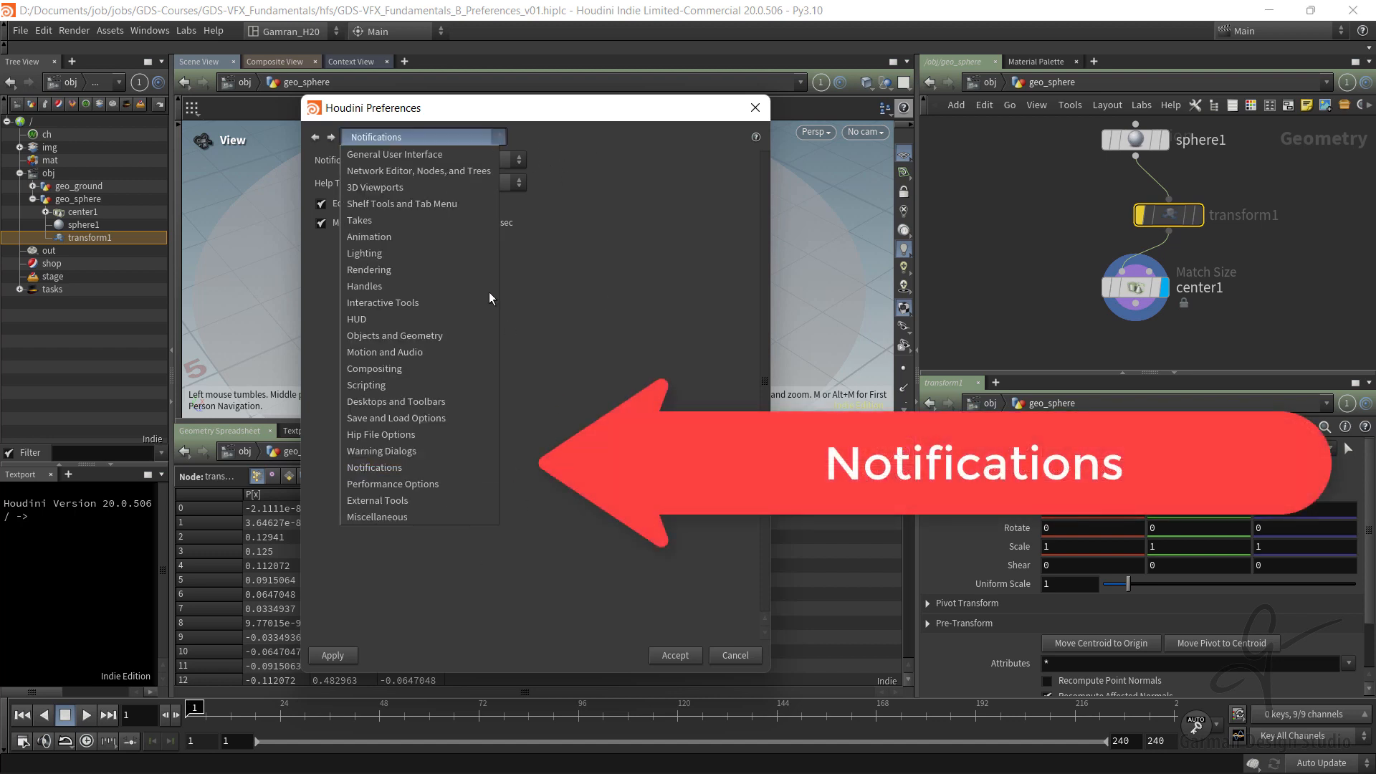
{"action": "left_click", "coordinate": [660, 189]}
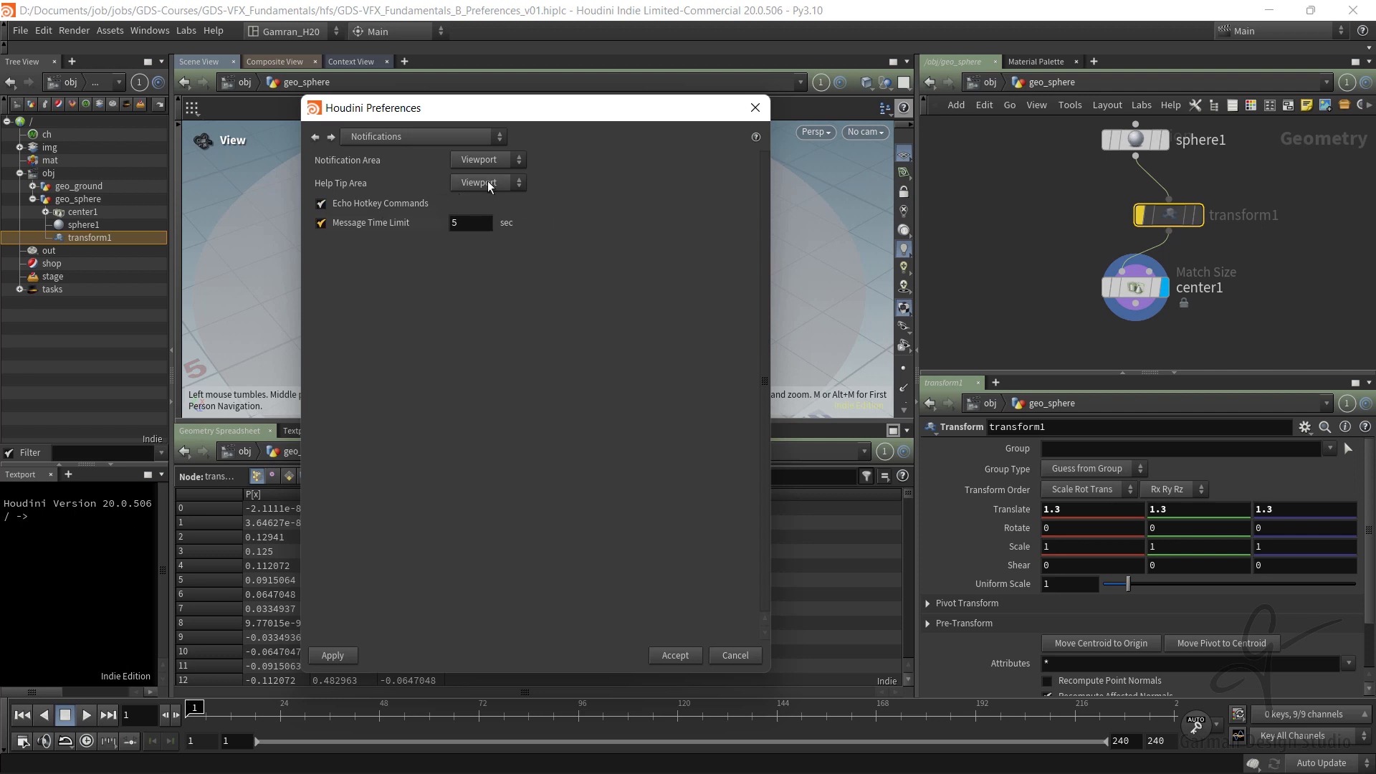
{"action": "left_click", "coordinate": [385, 136]}
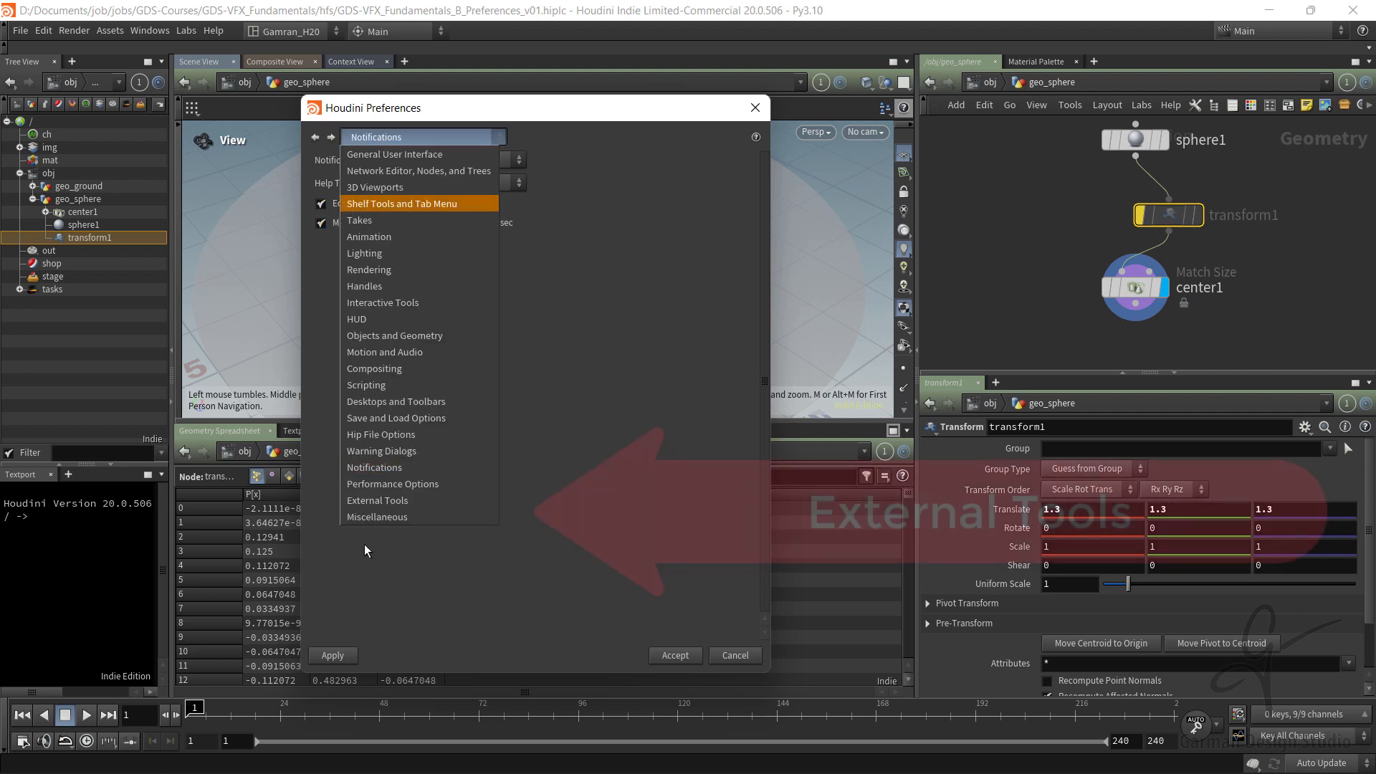
{"action": "left_click", "coordinate": [449, 499]}
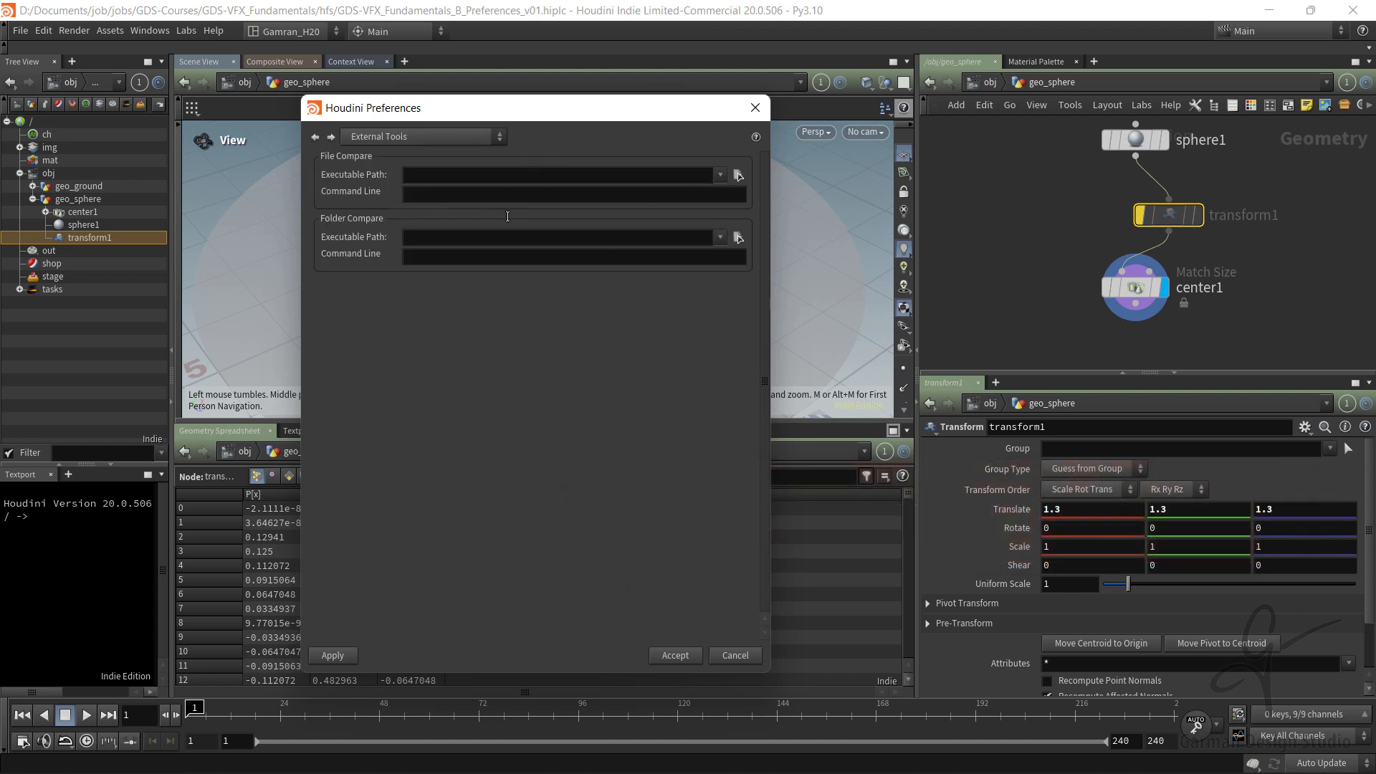
Step: Review the Miscellaneous preferences, including the available OpenCL device types and the selected device
{"action": "left_click", "coordinate": [471, 139]}
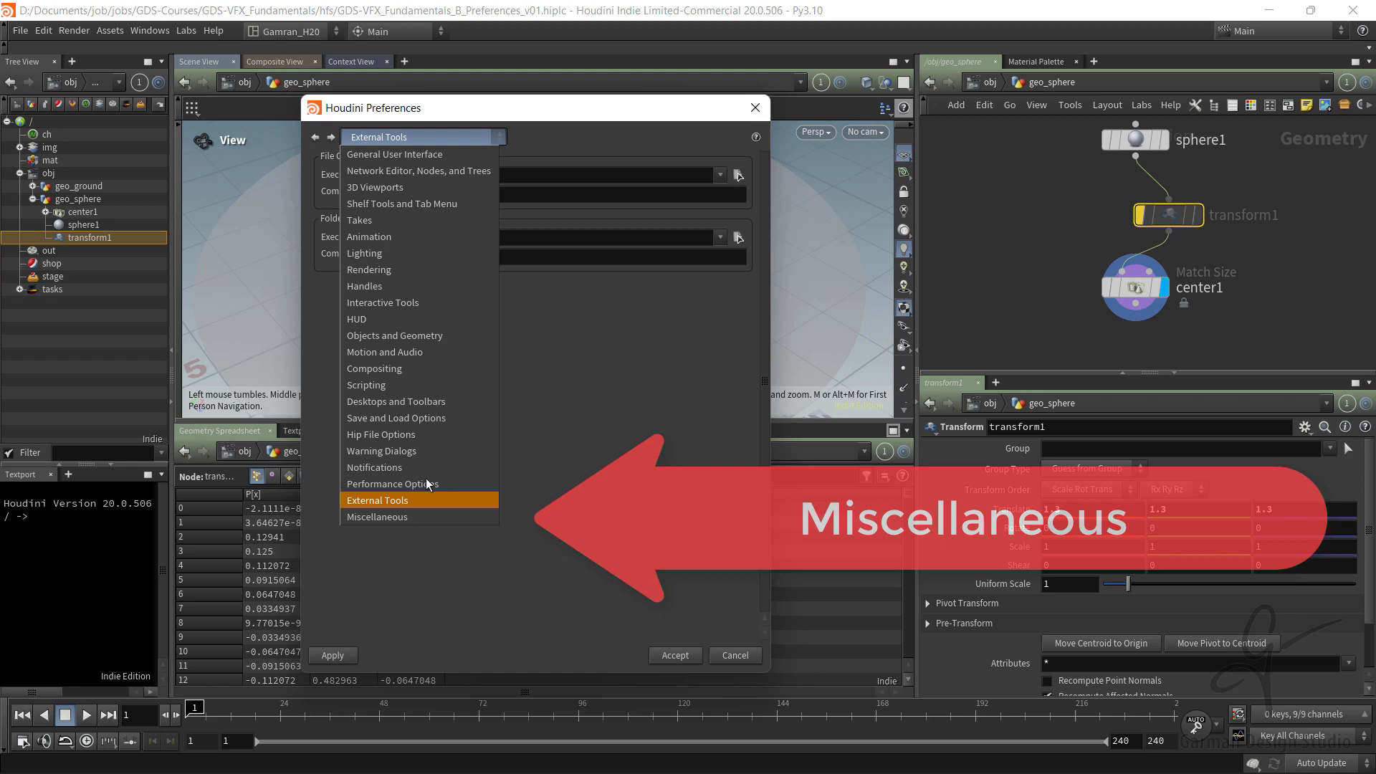
{"action": "left_click", "coordinate": [418, 519]}
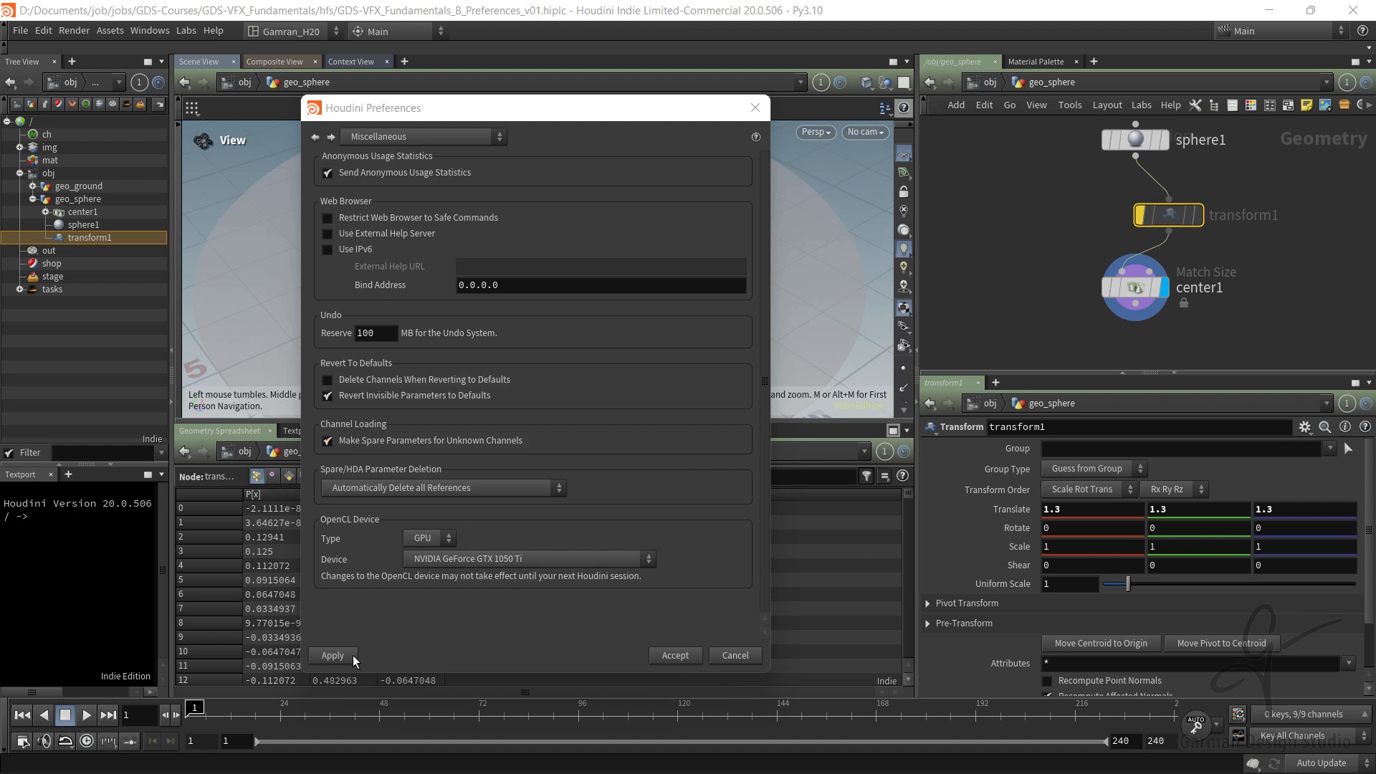
{"action": "left_click", "coordinate": [438, 536]}
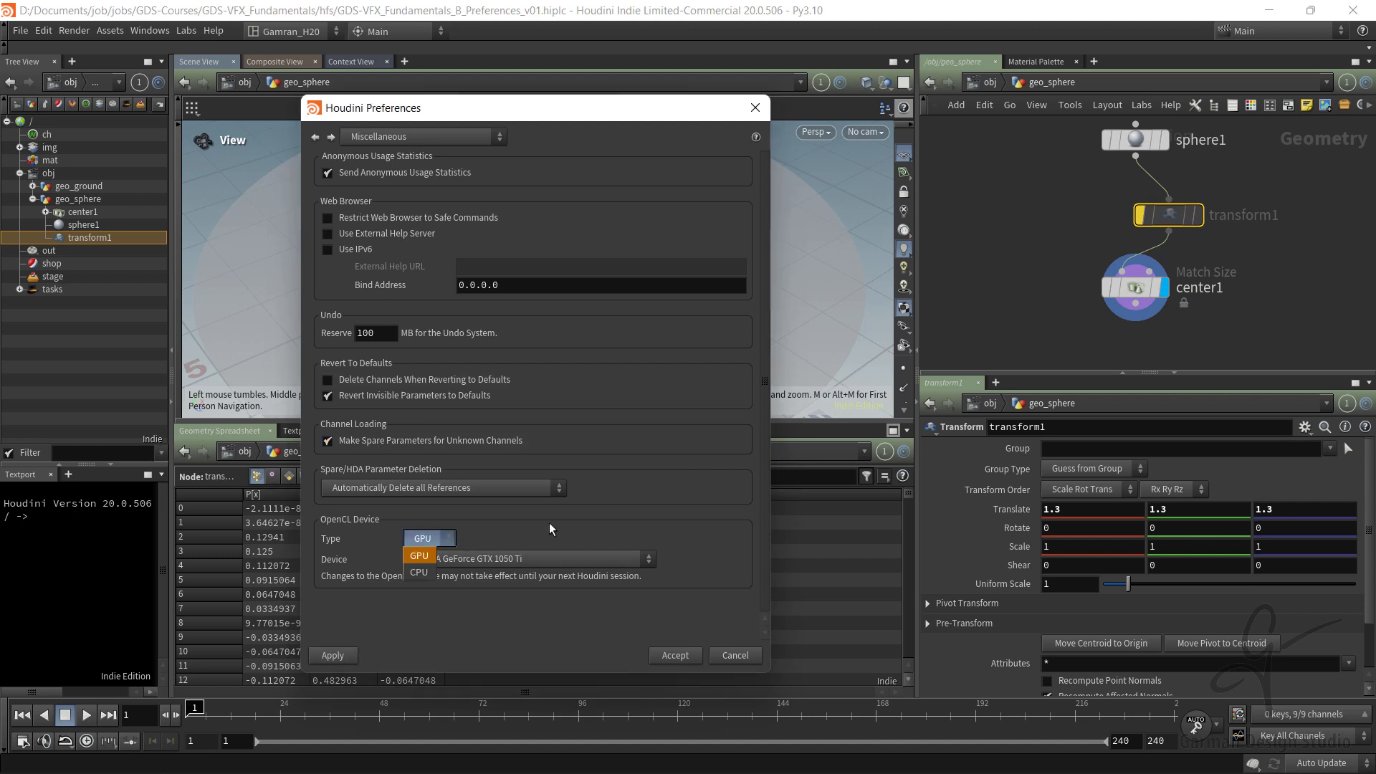
{"action": "left_click", "coordinate": [548, 524]}
{"action": "left_click", "coordinate": [483, 631]}
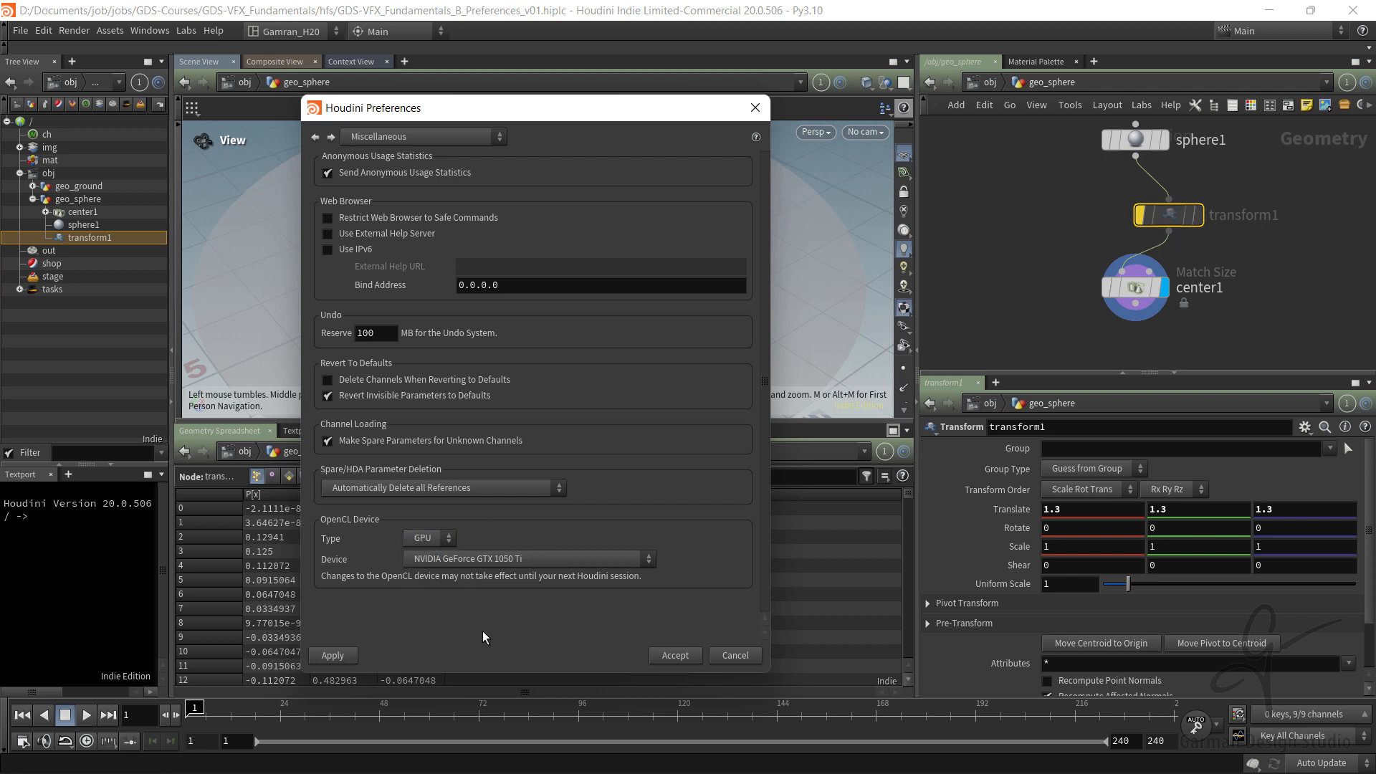
{"action": "left_click", "coordinate": [448, 539]}
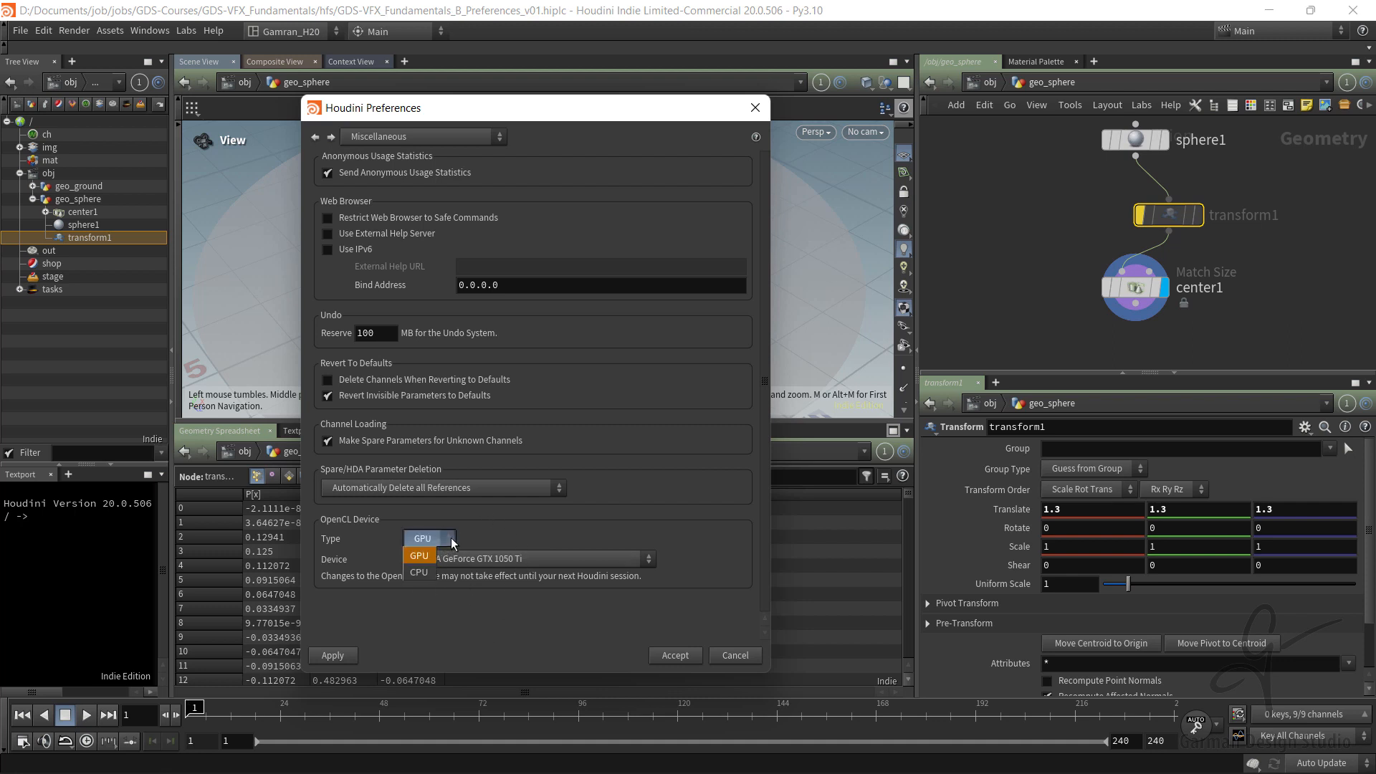
{"action": "left_click", "coordinate": [450, 646]}
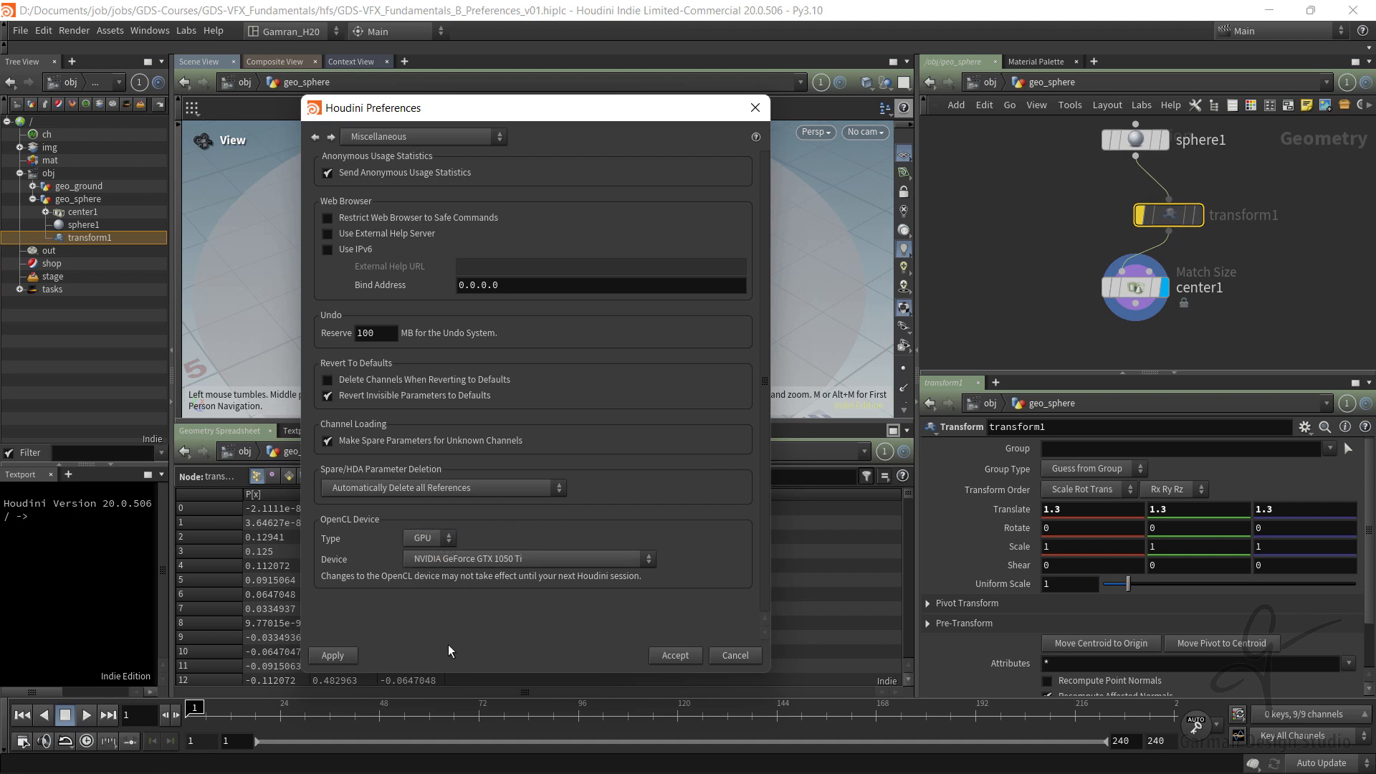
{"action": "left_click", "coordinate": [549, 565]}
{"action": "left_click", "coordinate": [655, 474]}
Step: Apply and accept the preferences, and save the scene file
{"action": "left_click", "coordinate": [335, 658]}
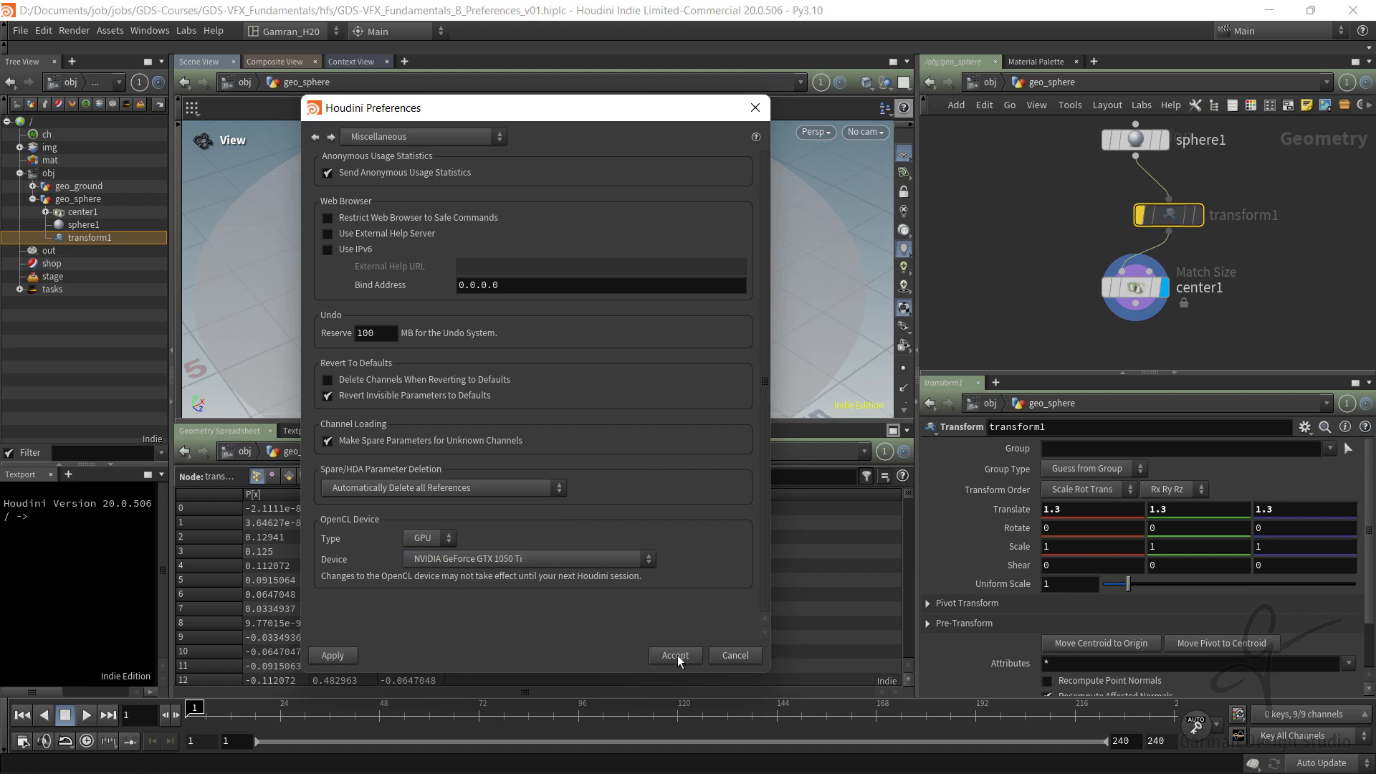
{"action": "left_click", "coordinate": [678, 656]}
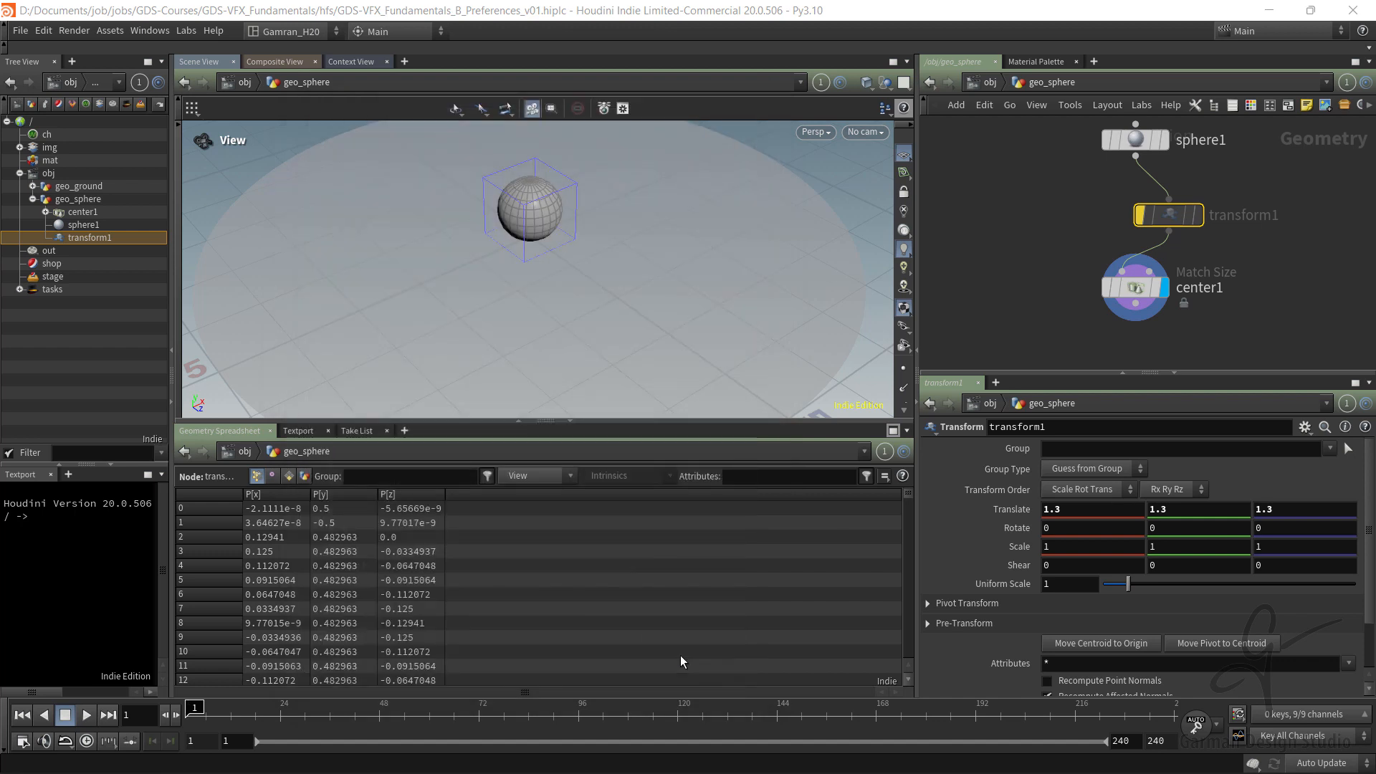
{"action": "left_click", "coordinate": [21, 31]}
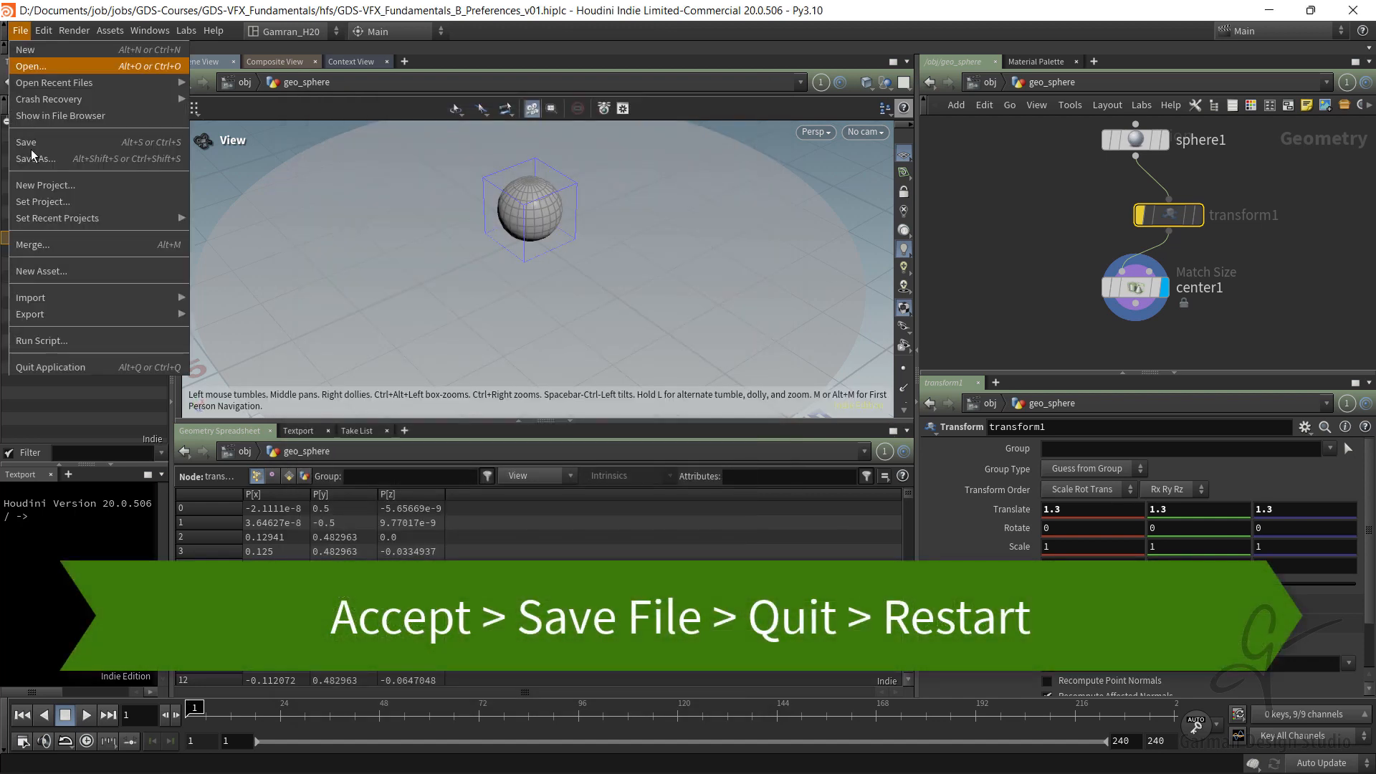
{"action": "left_click", "coordinate": [32, 149]}
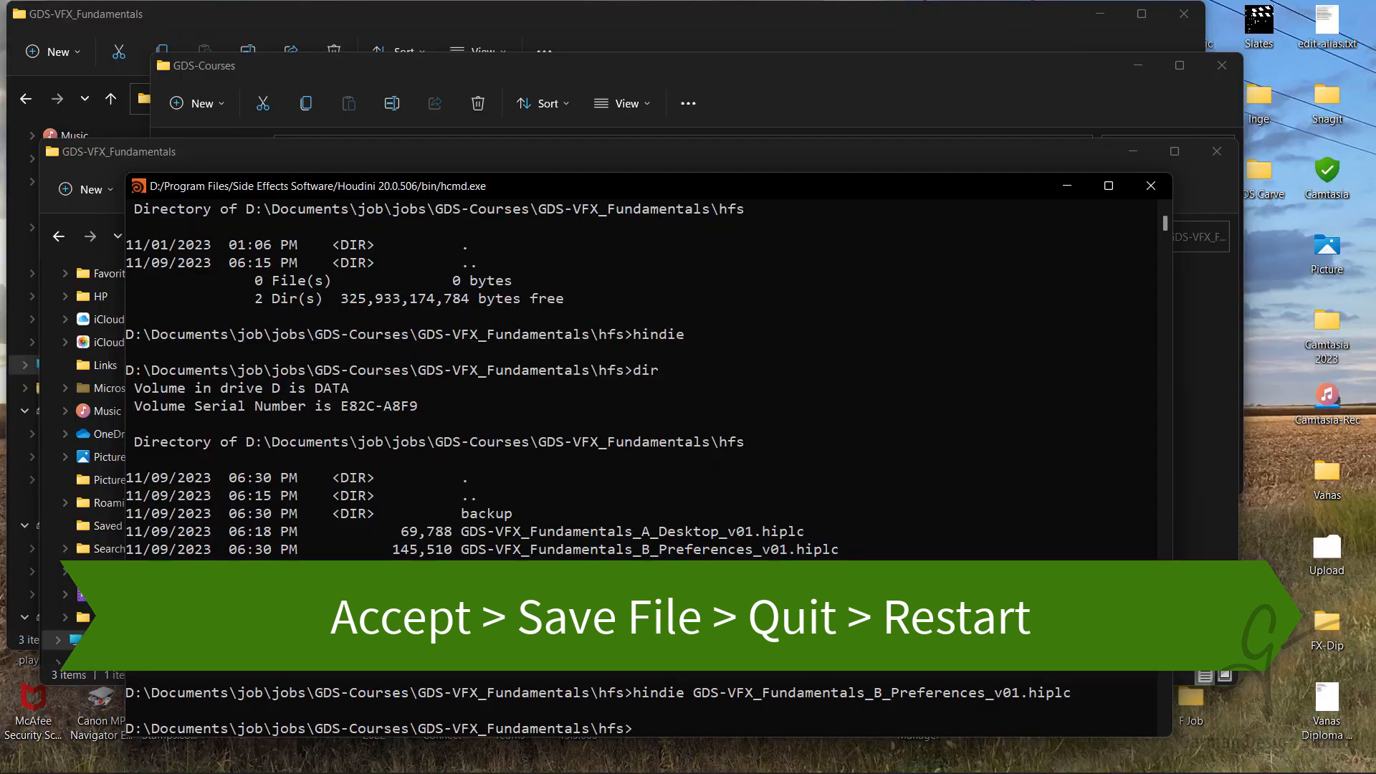
Step: In the Houdini command window, rerun hindie GDS-VFX_Fundamentals_B_Preferences_v01.hiplc to restart Houdini with the saved scene
{"action": "left_click", "coordinate": [848, 584]}
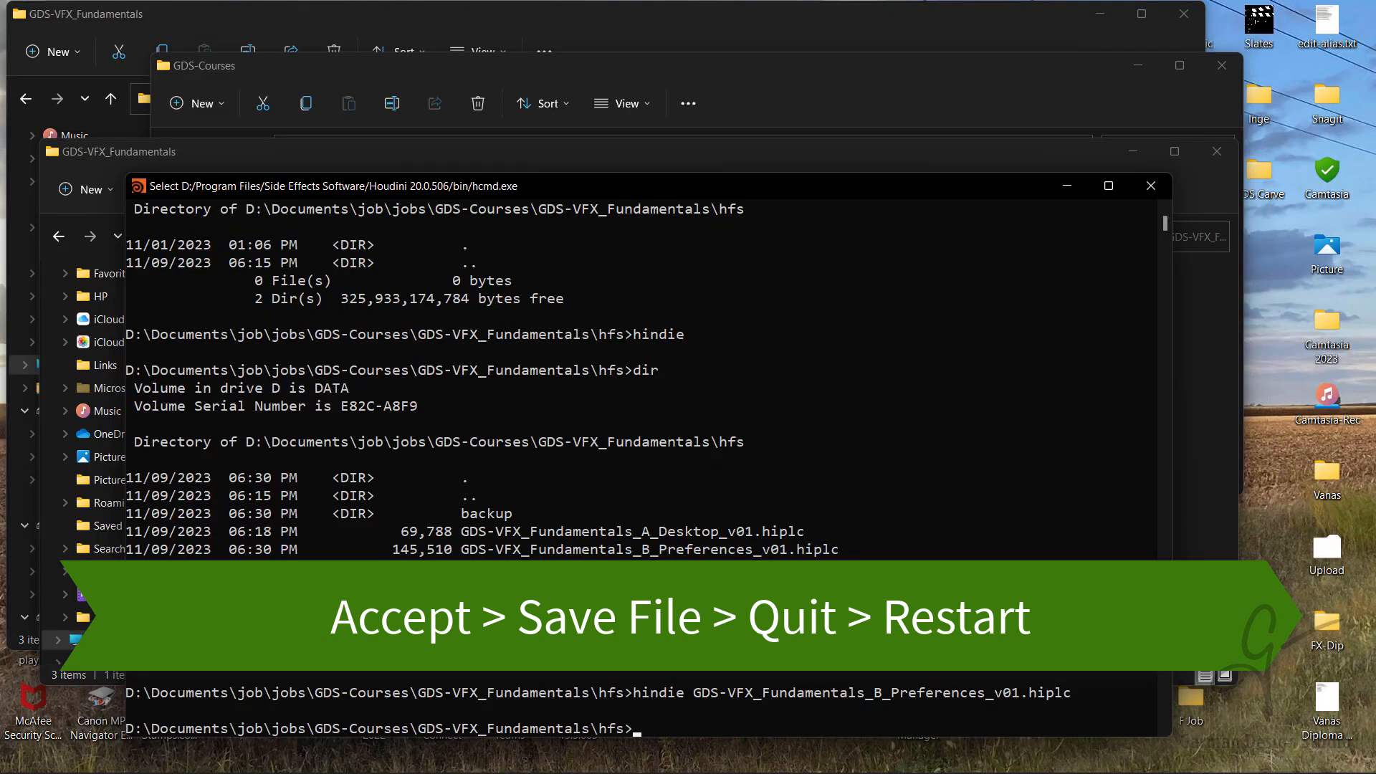
{"action": "key", "text": "Up"}
{"action": "key", "text": "Return"}
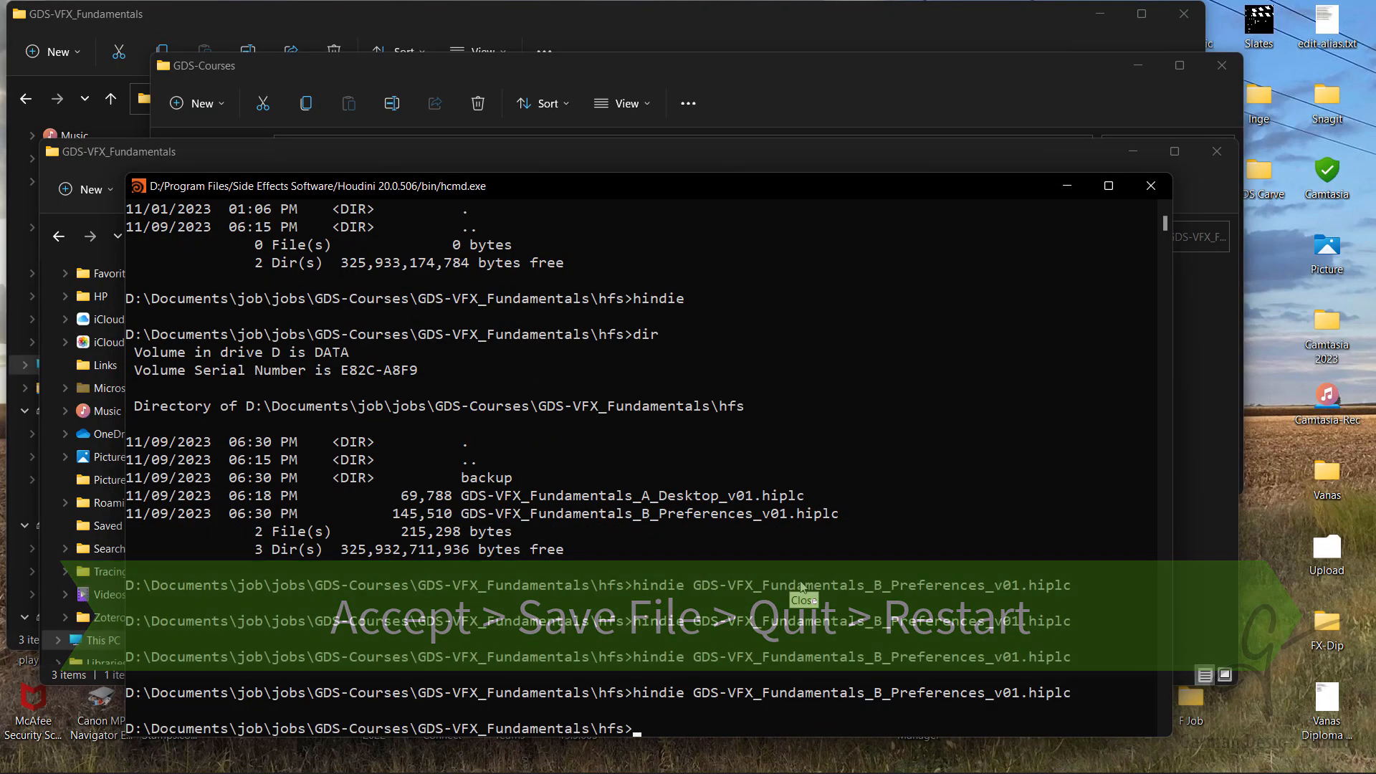